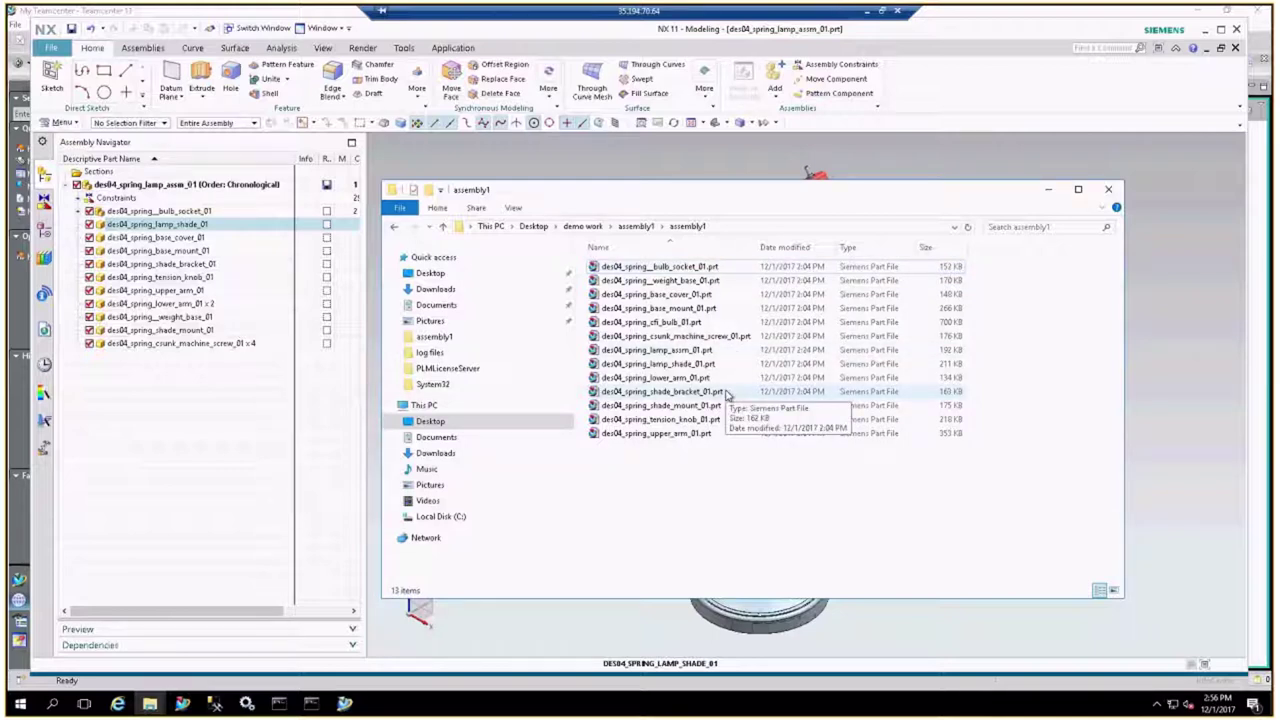
Minimize the assembly1 folder window, clear the lamp shade selection and reveal the Teamcenter-connected NX session behind the native one.
click(1050, 192)
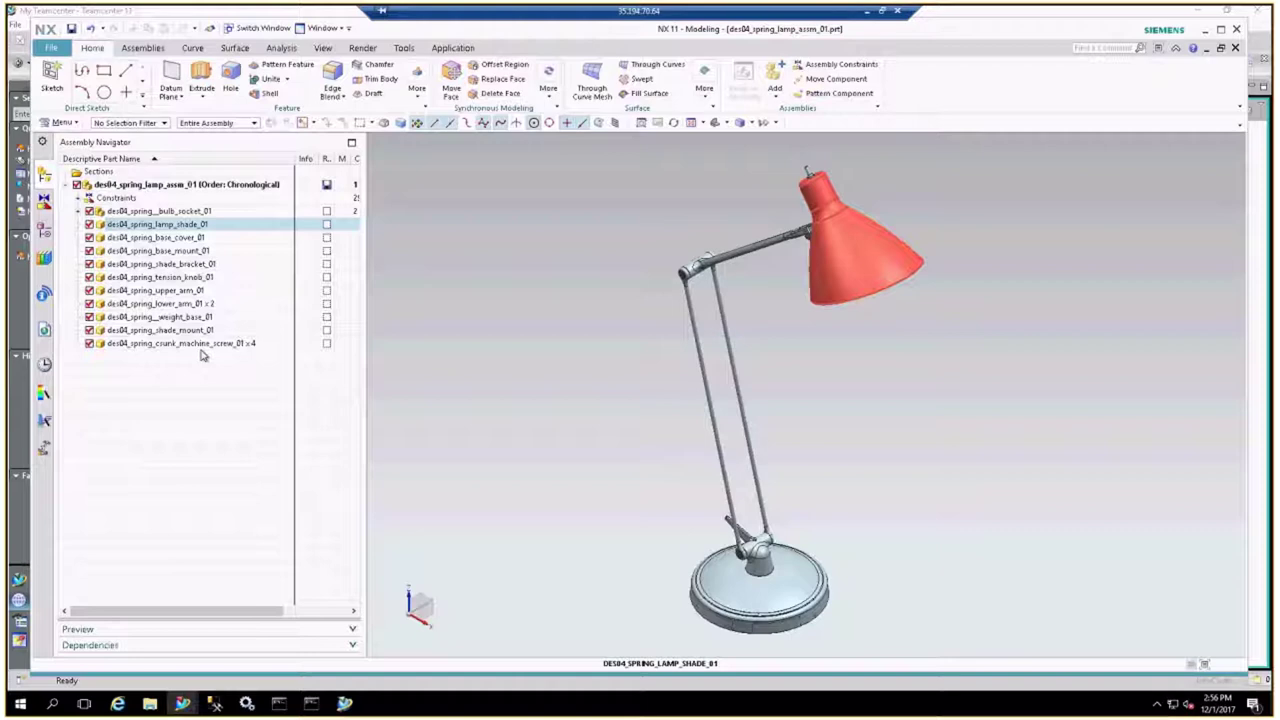
key(Escape)
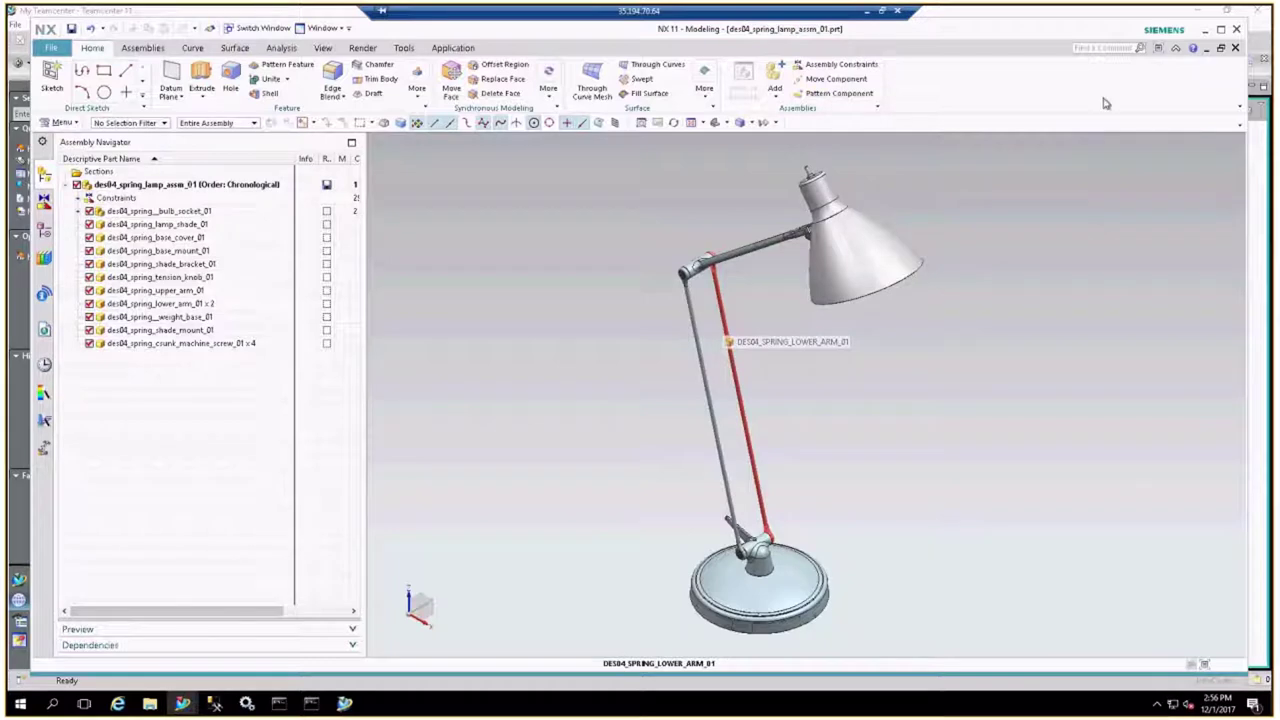
click(1235, 47)
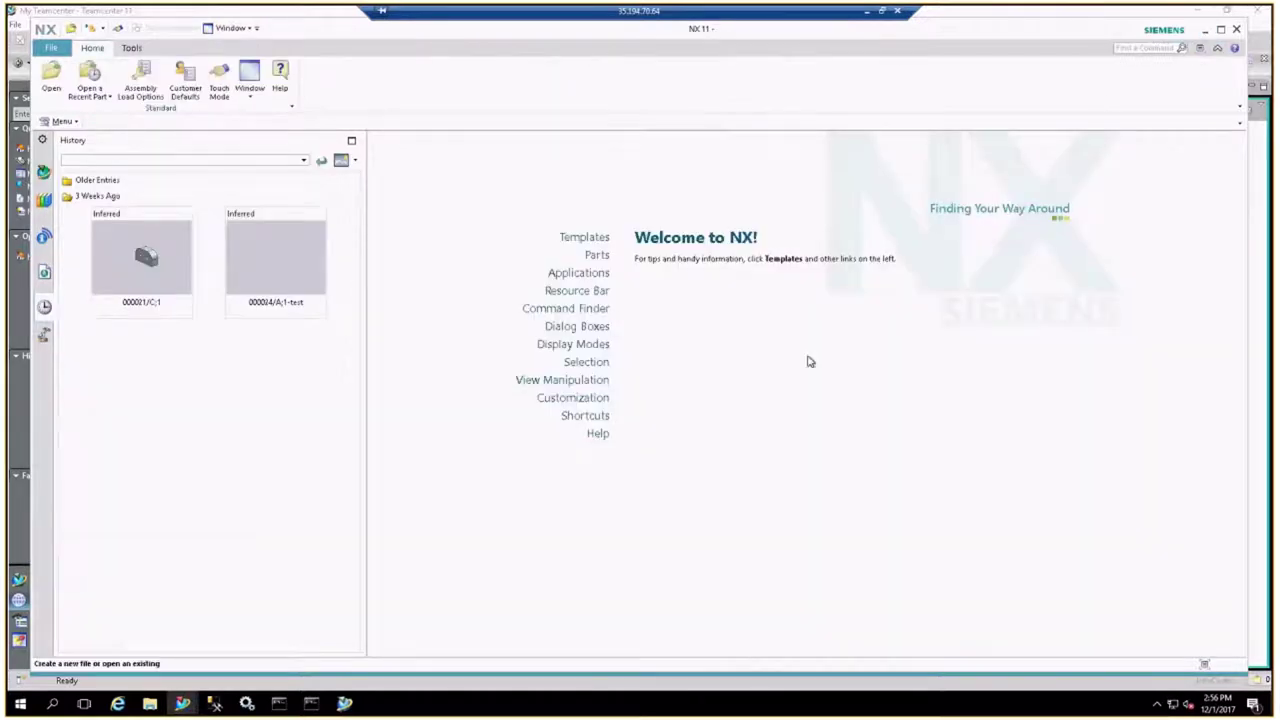
Look at the Home folder tree in My Teamcenter and return to the empty Teamcenter-connected NX session.
mouse_move(346, 707)
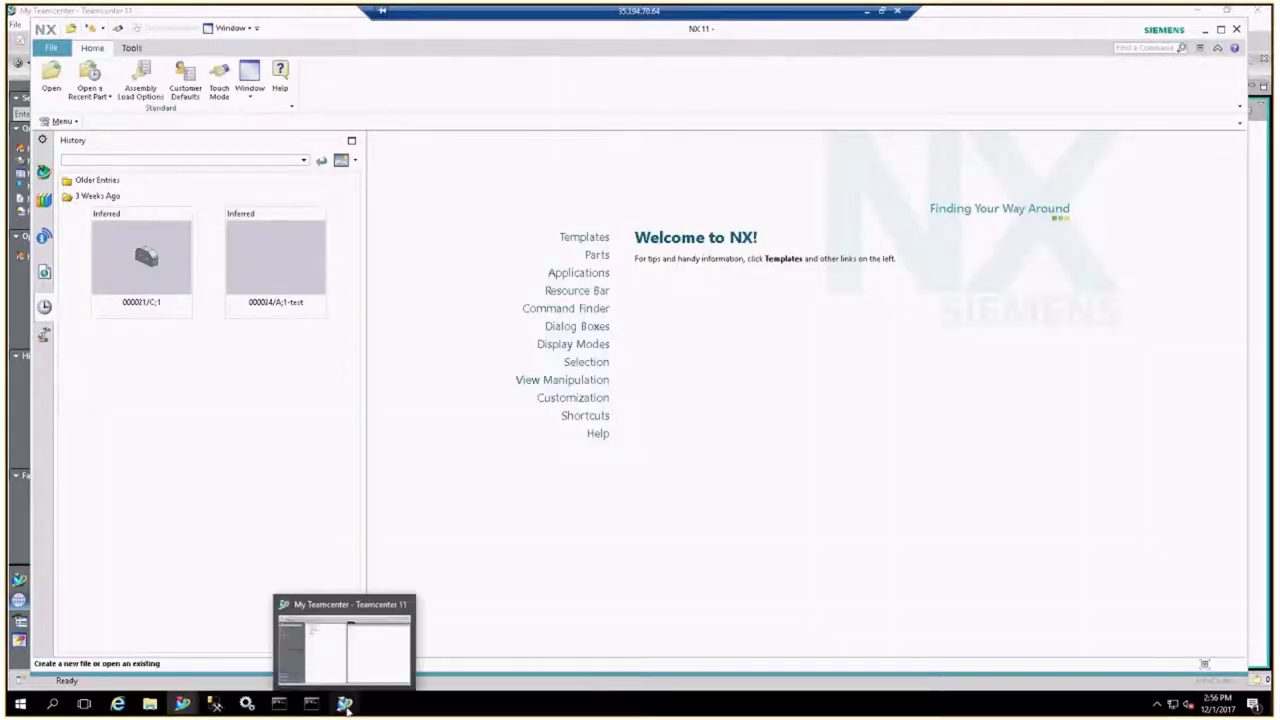
click(349, 677)
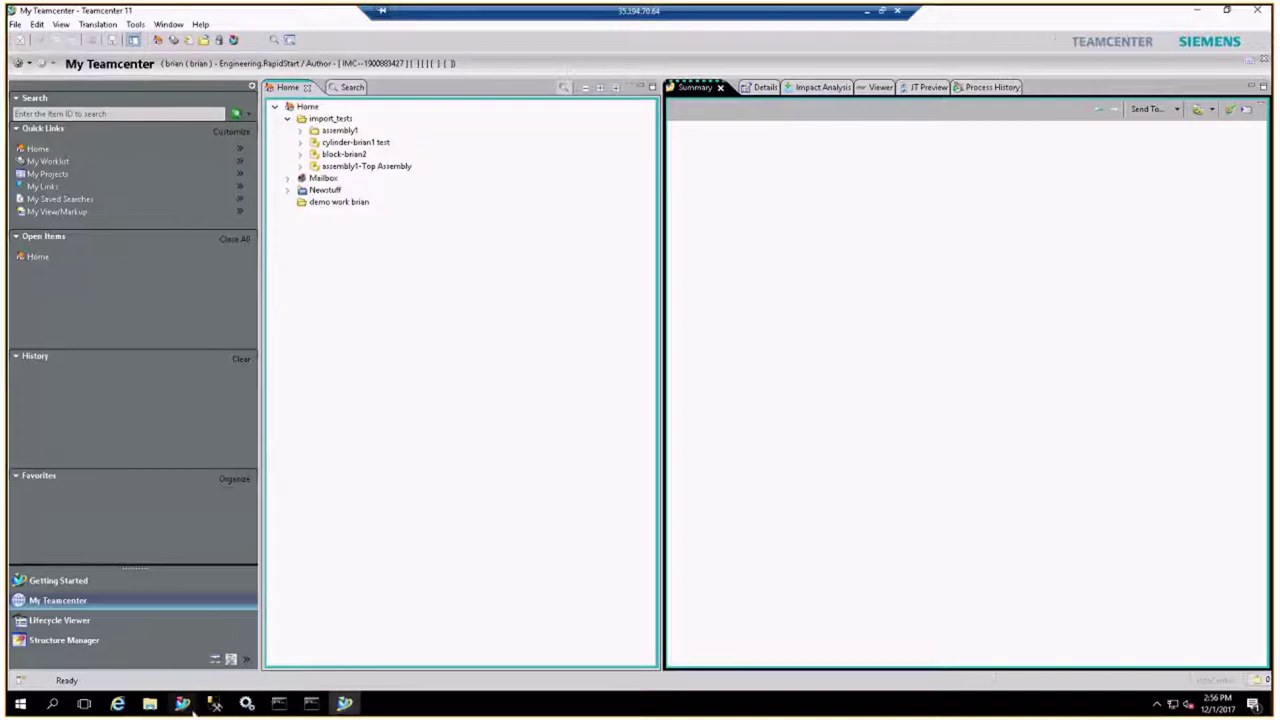
mouse_move(182, 703)
mouse_move(240, 665)
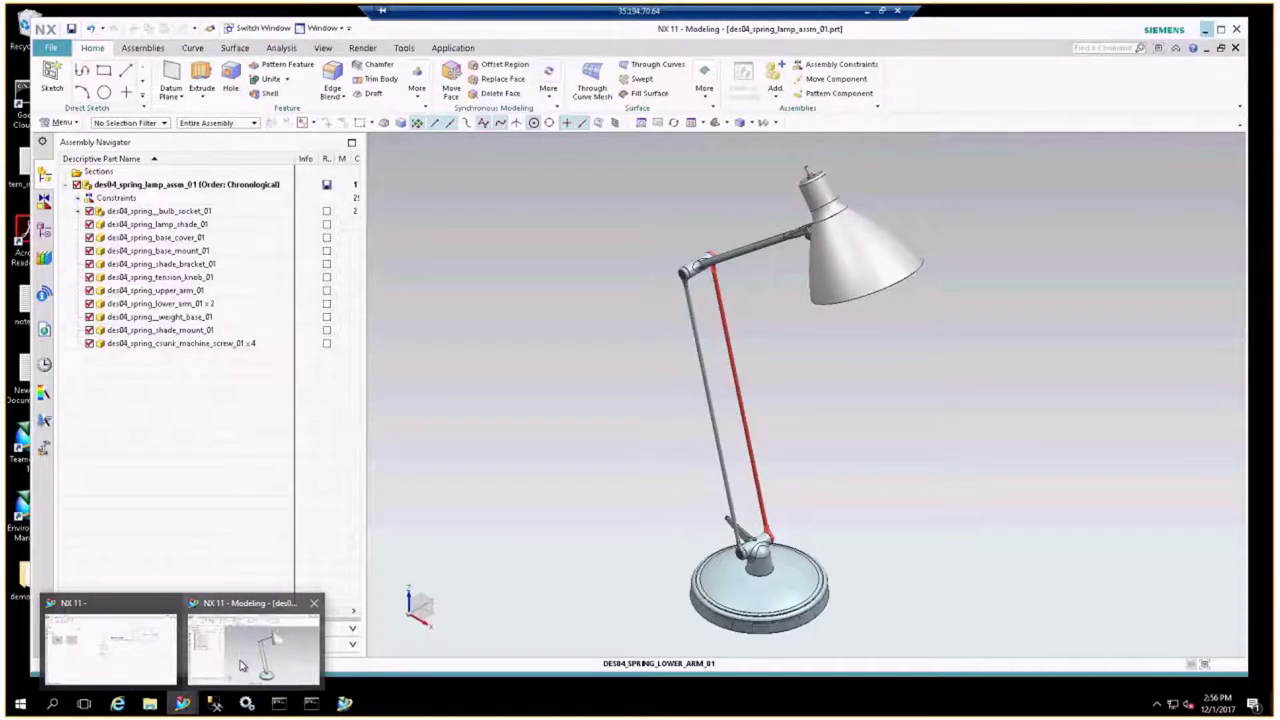
click(110, 645)
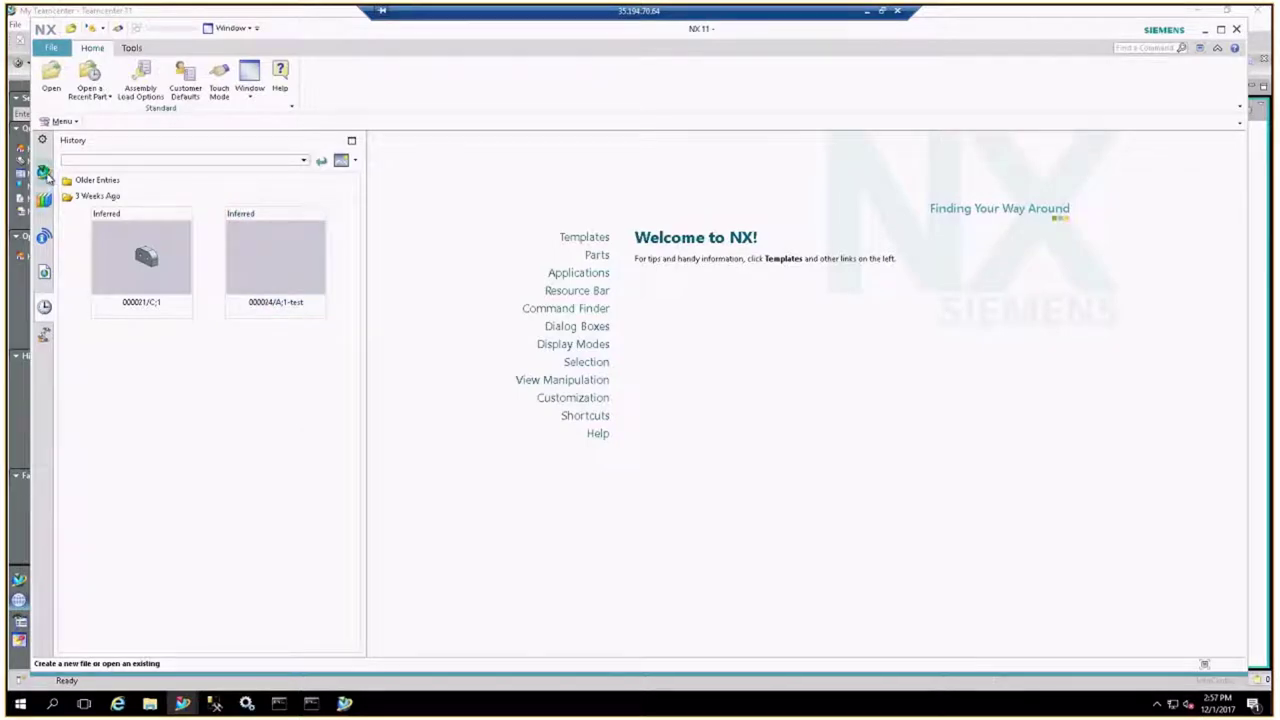
Browse the Teamcenter Navigator to Home > import_tests and select the assembly1 folder to check its contents.
click(45, 173)
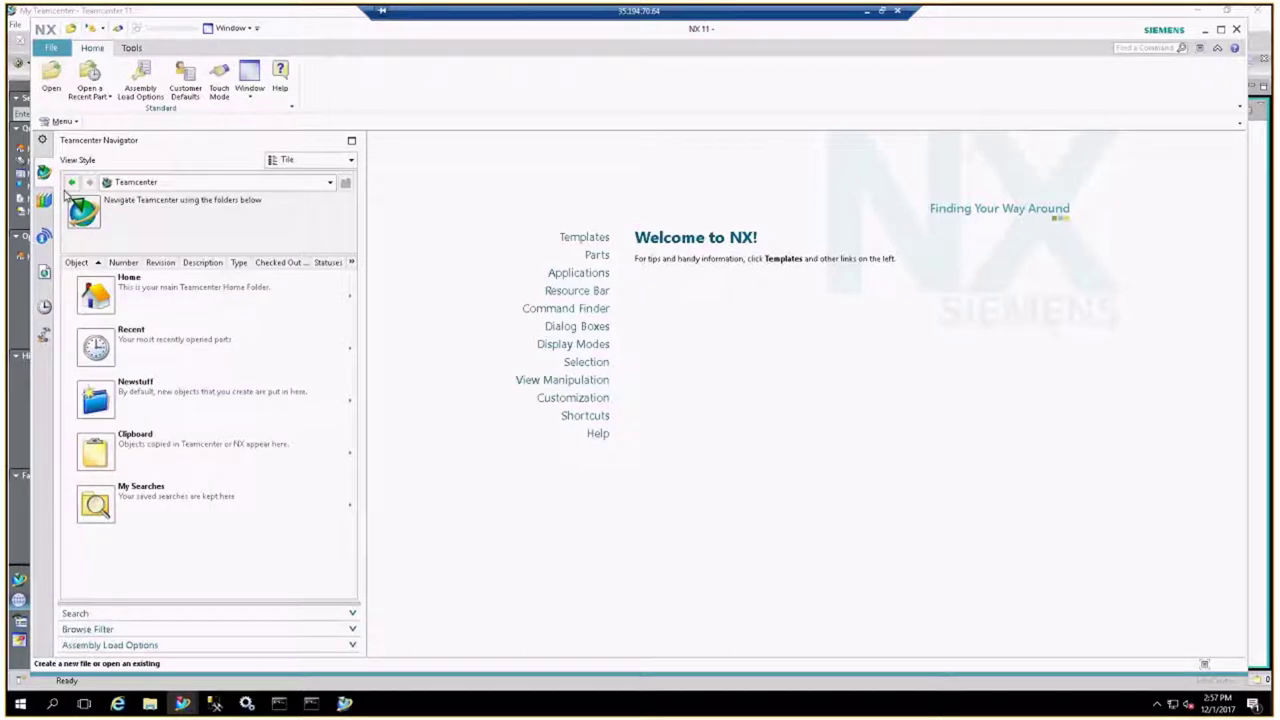
click(112, 293)
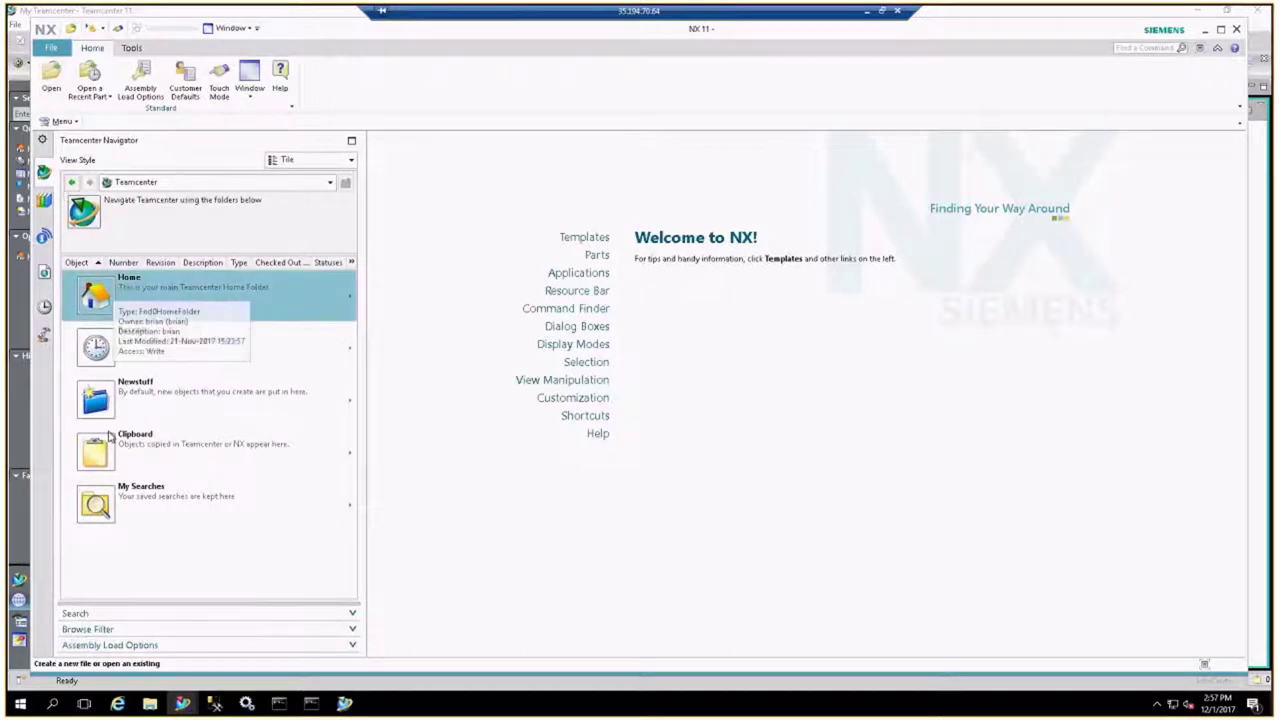
double_click(100, 296)
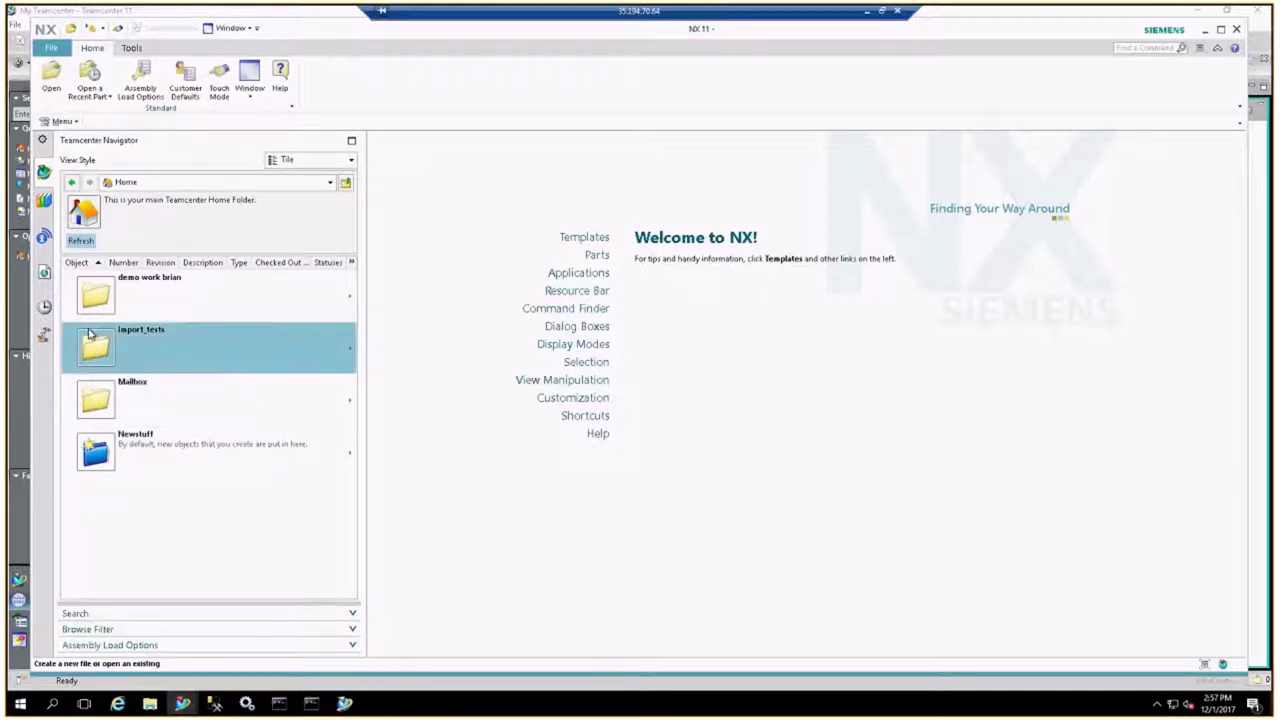
double_click(96, 346)
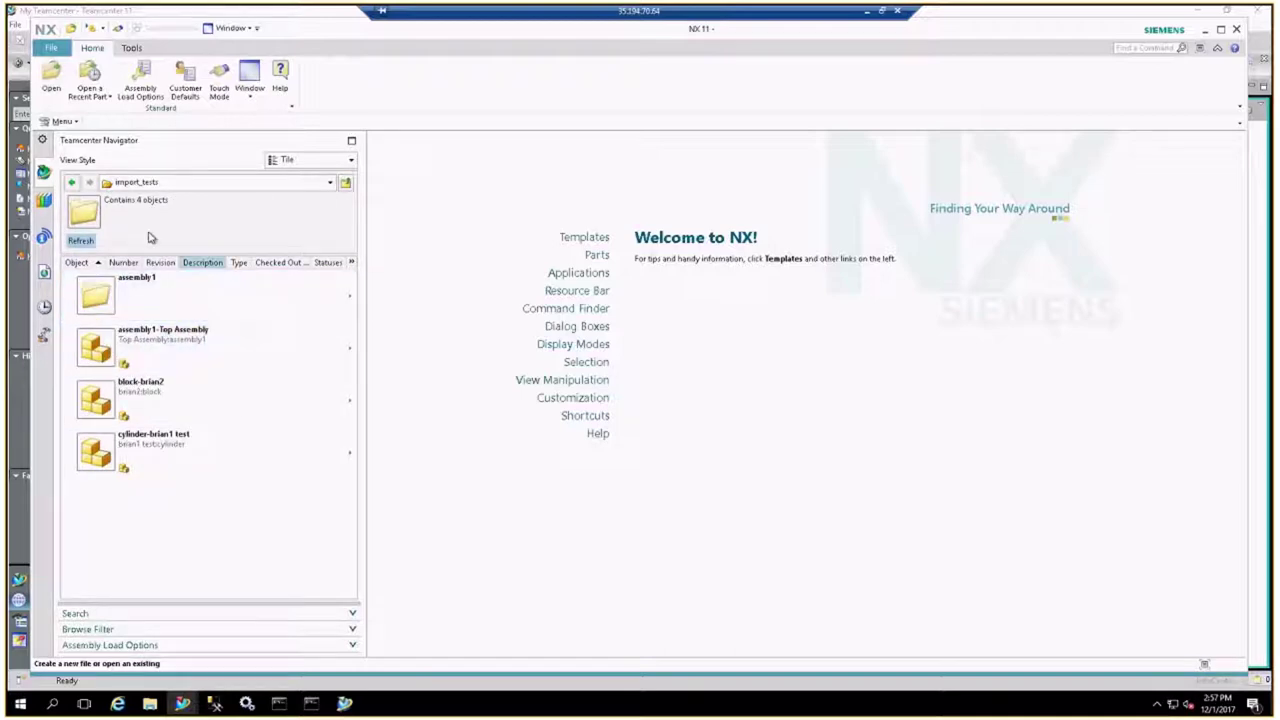
click(98, 299)
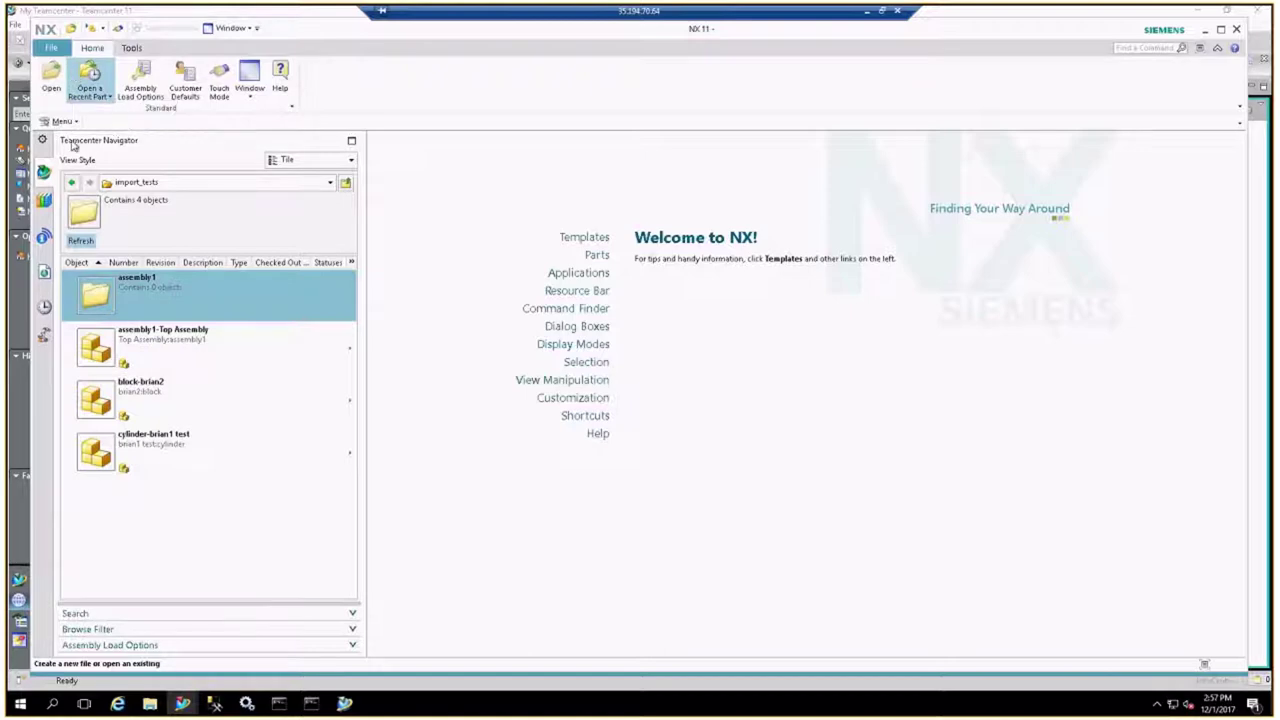
Start Import Assembly into Teamcenter and resize and reposition its dialog so that all of it fits on screen.
click(52, 49)
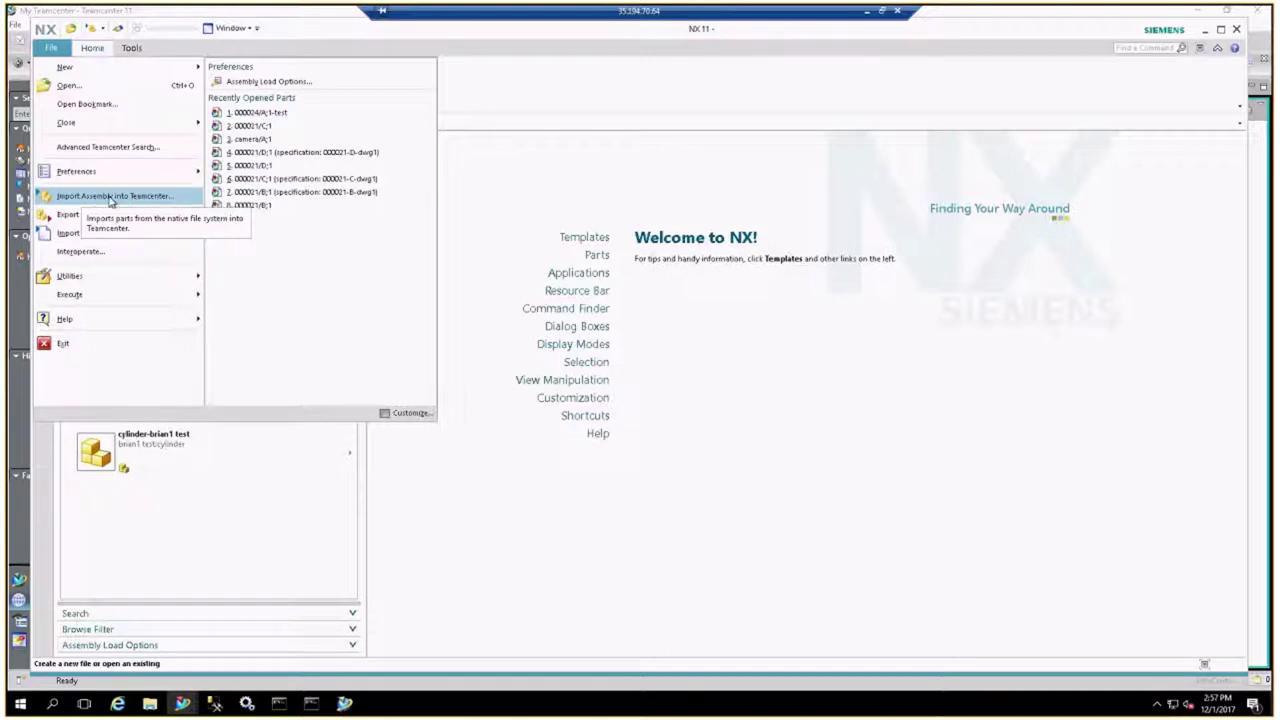
click(115, 199)
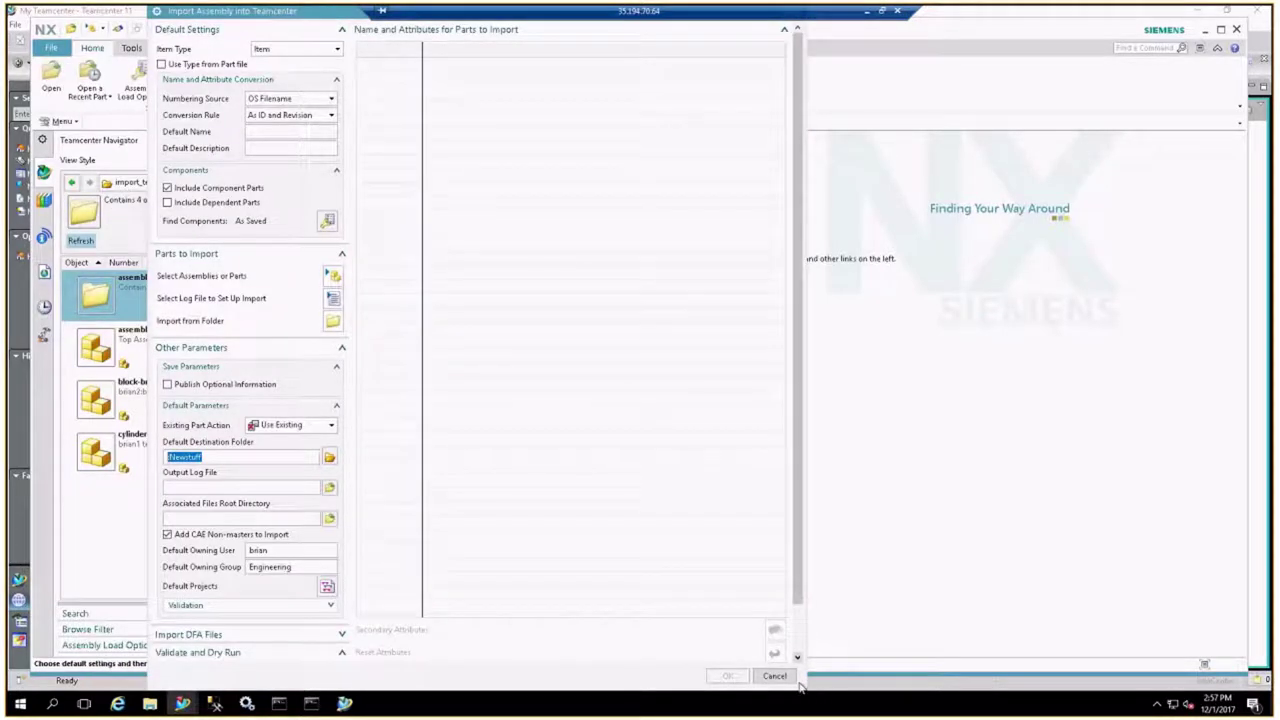
drag(800, 686, 755, 658)
drag(283, 10, 300, 29)
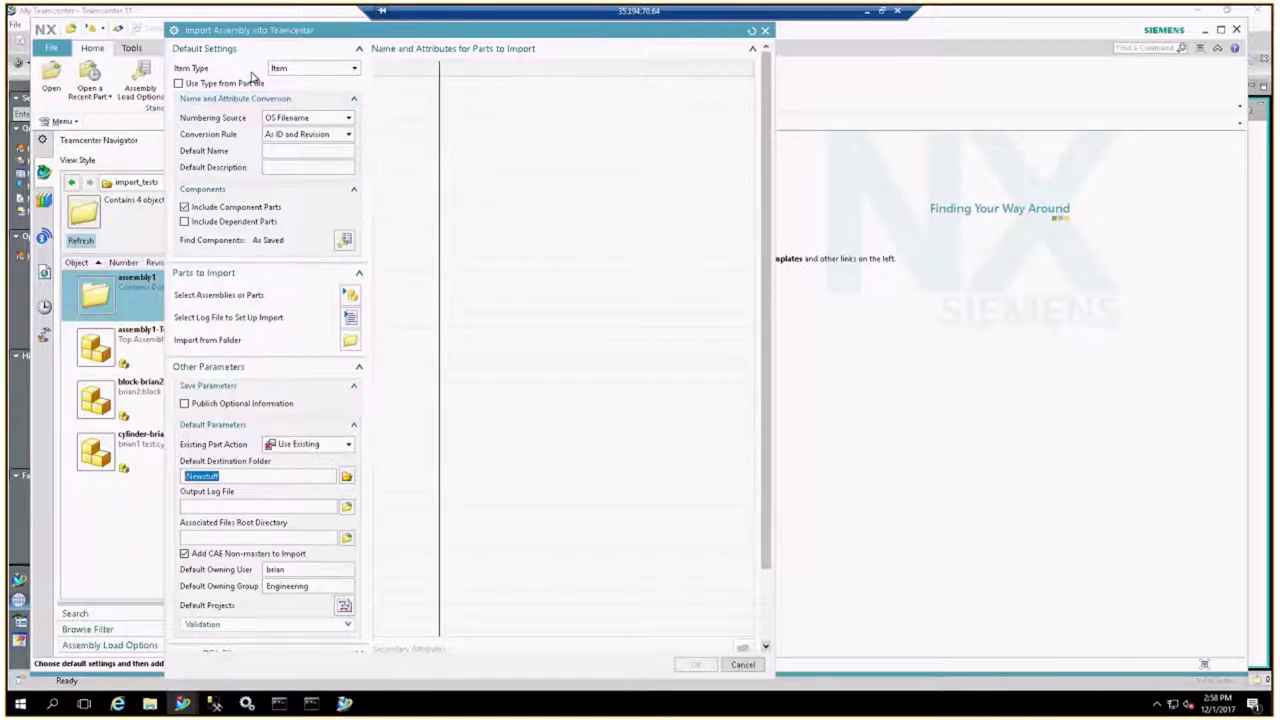
Set the item type to Item, the numbering source to OS Filename and the conversion rule to As ID and Revision.
click(355, 69)
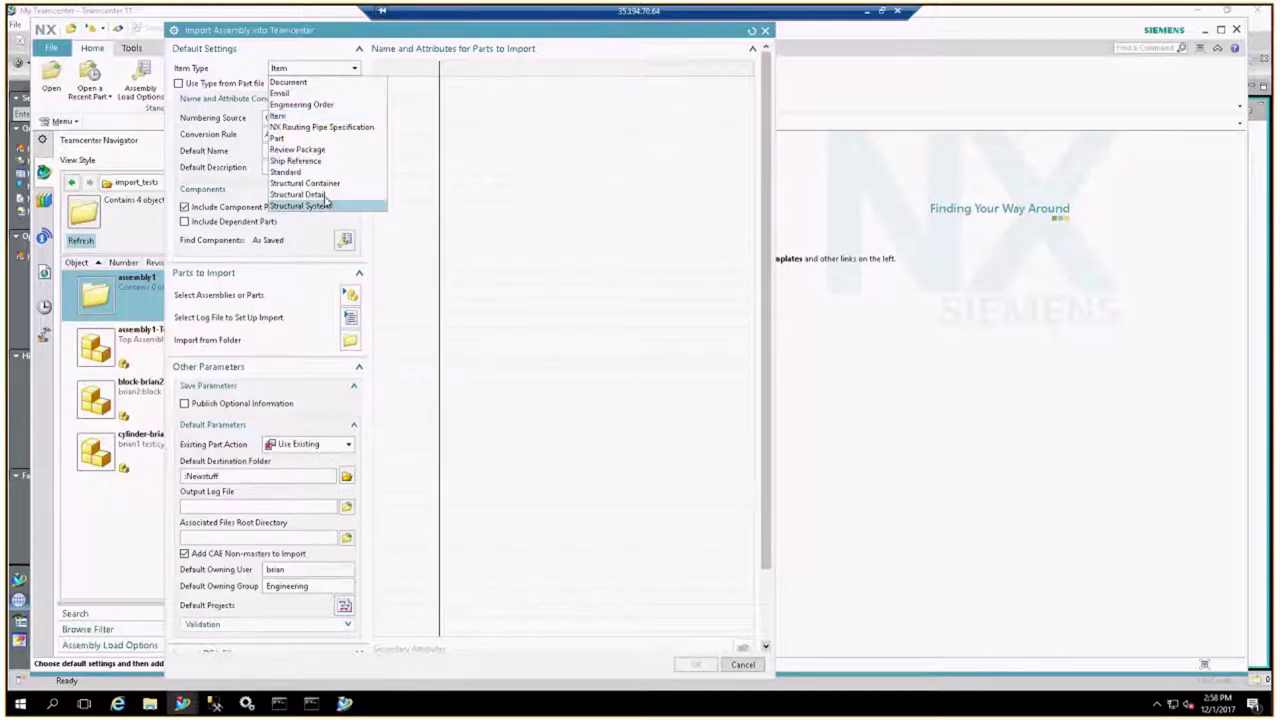
click(314, 117)
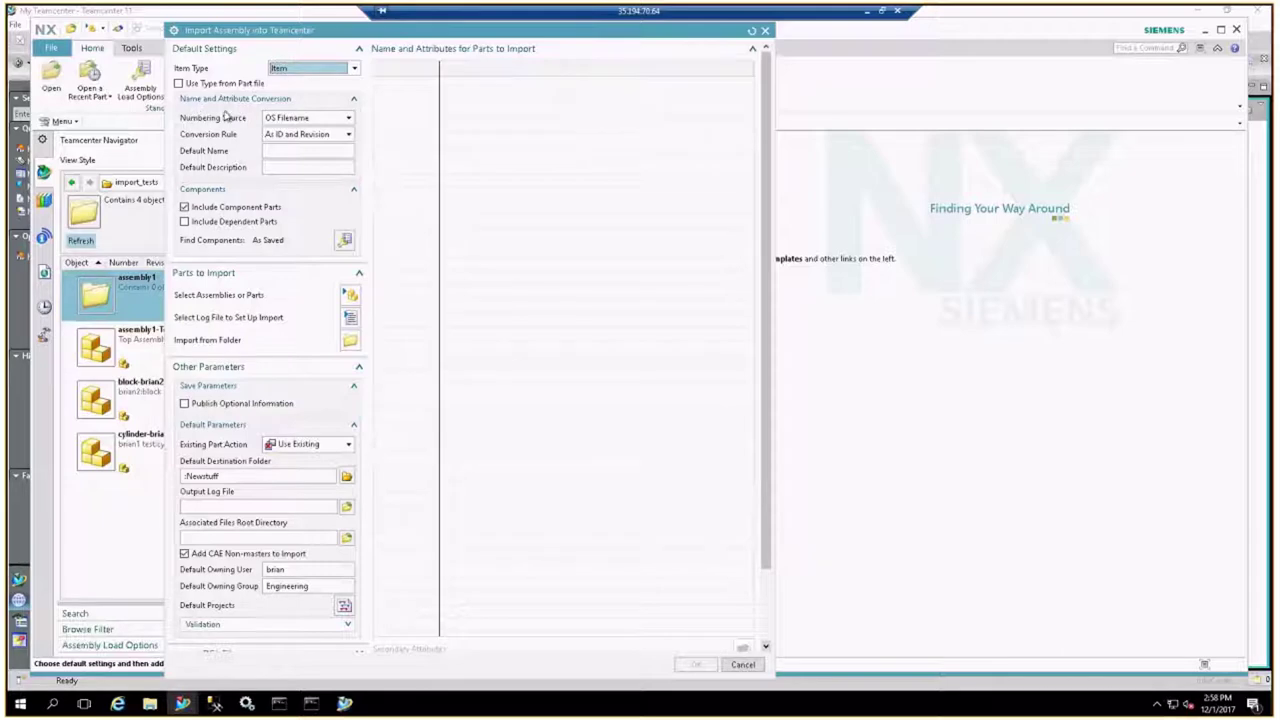
click(322, 120)
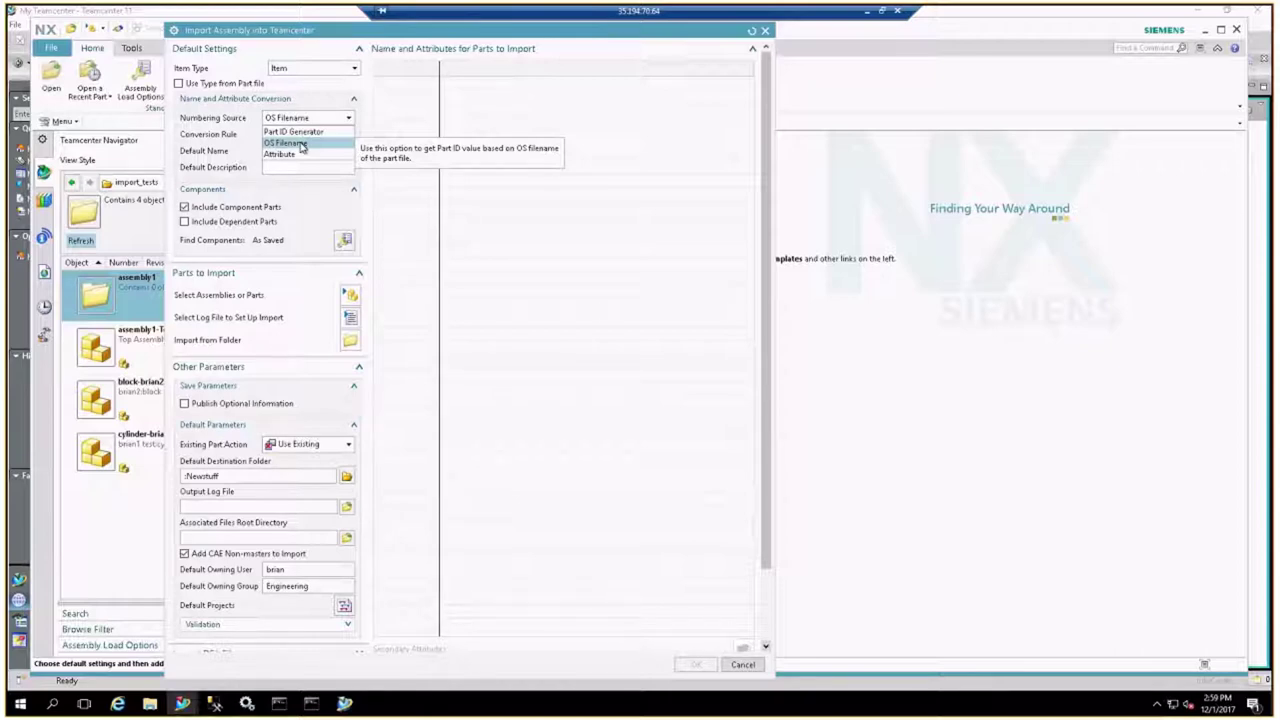
click(301, 147)
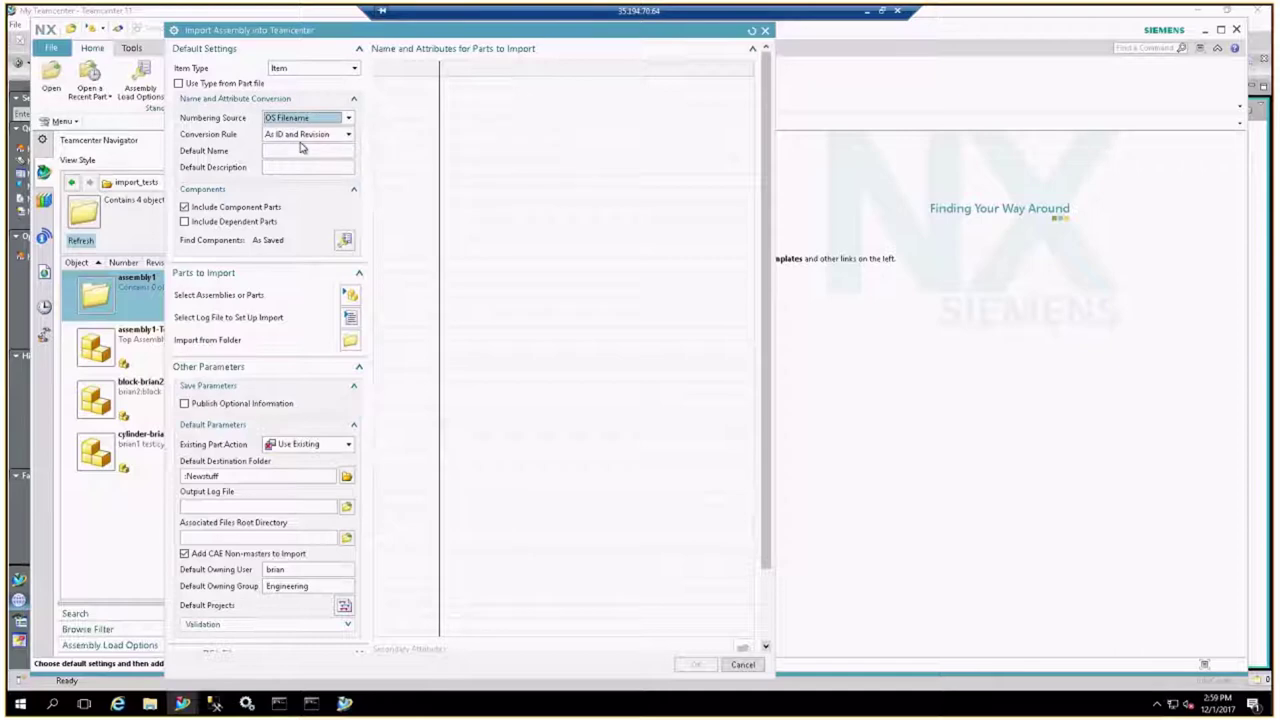
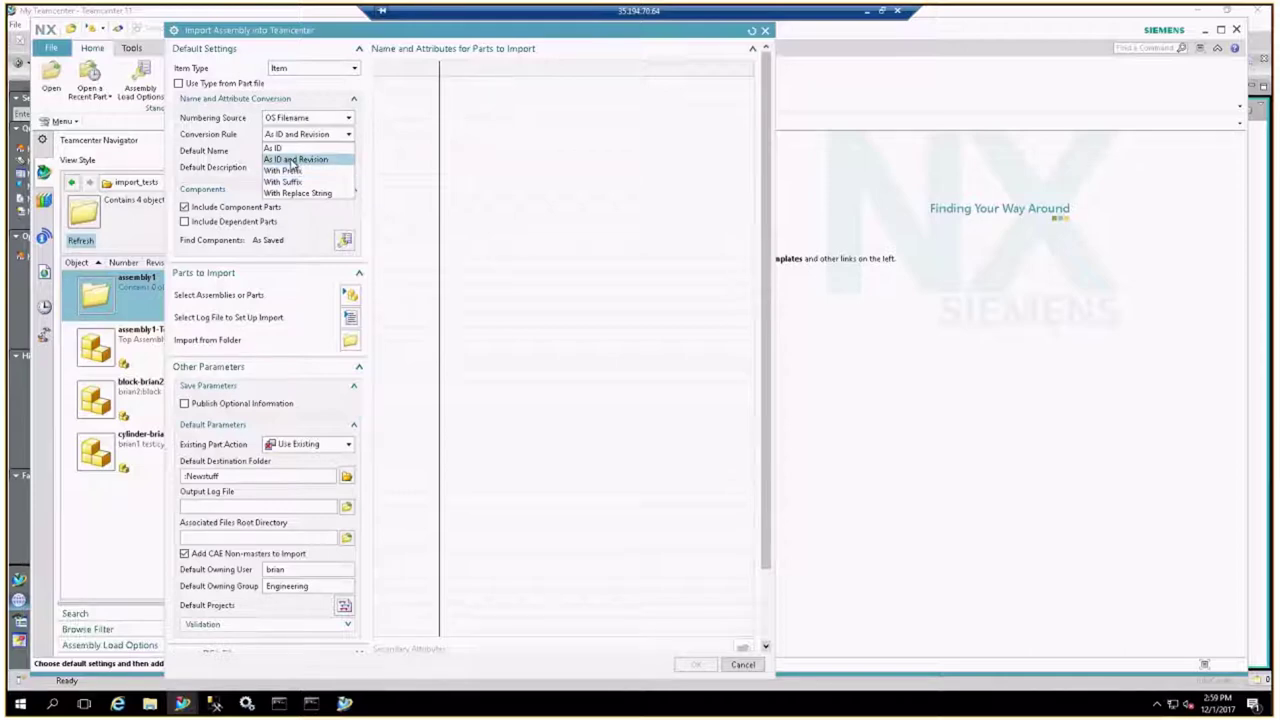
click(293, 160)
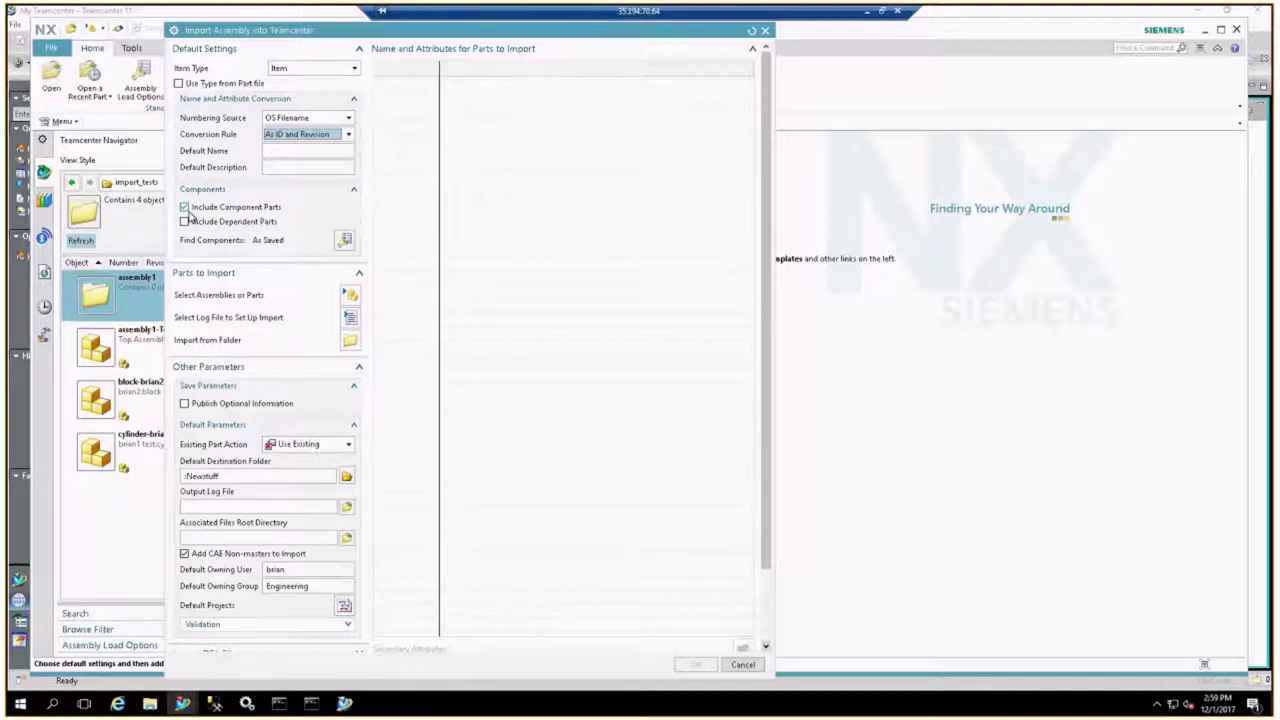
Turn off Include Component Parts and accept As Saved as the load option for finding components.
click(184, 207)
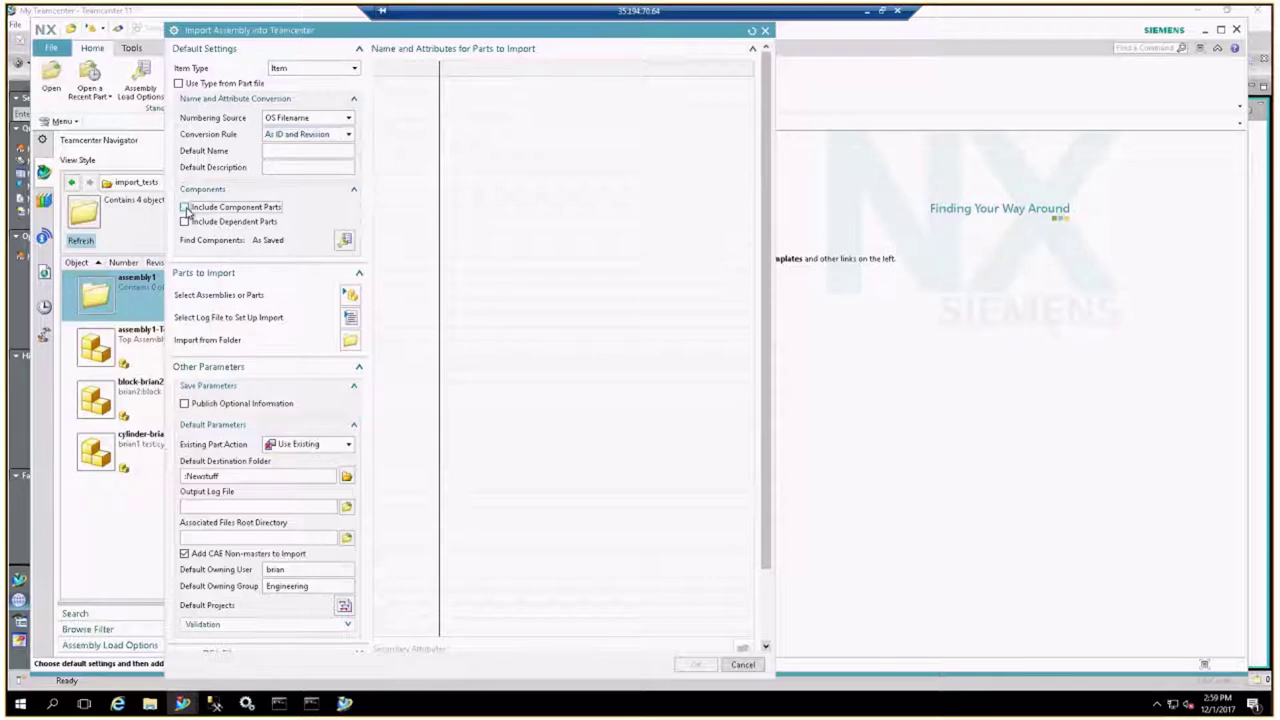
click(345, 243)
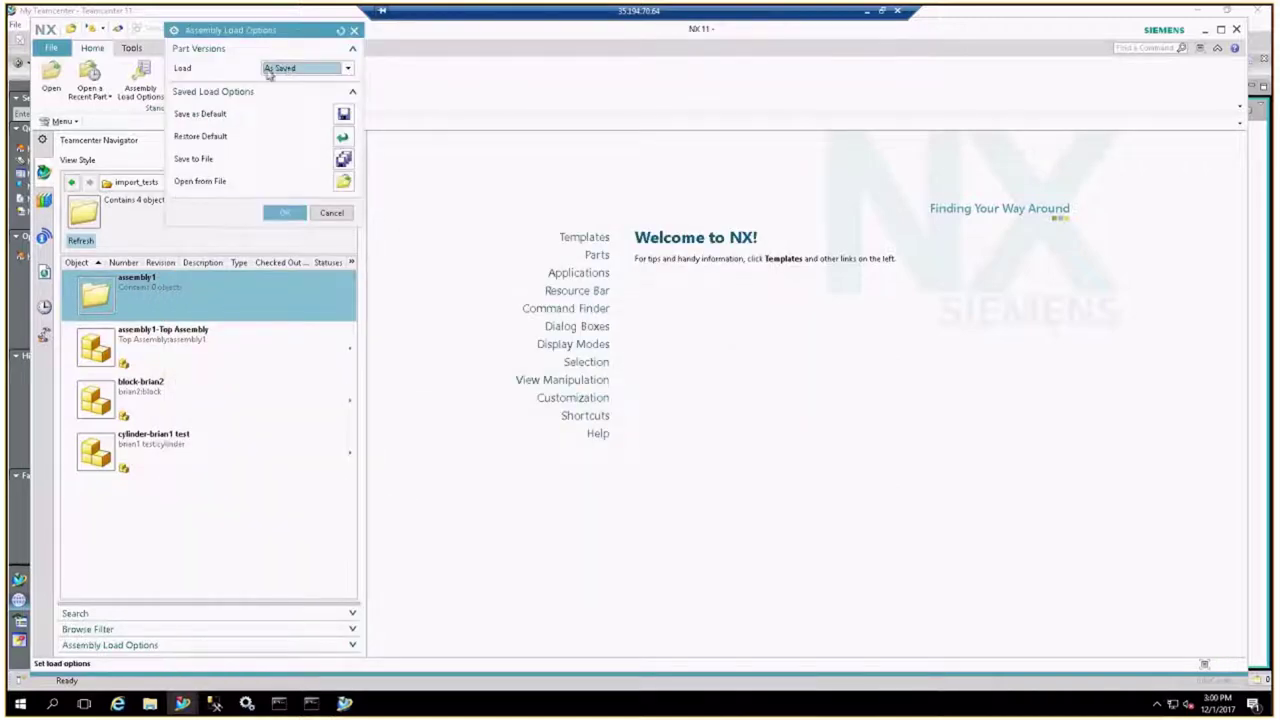
click(292, 213)
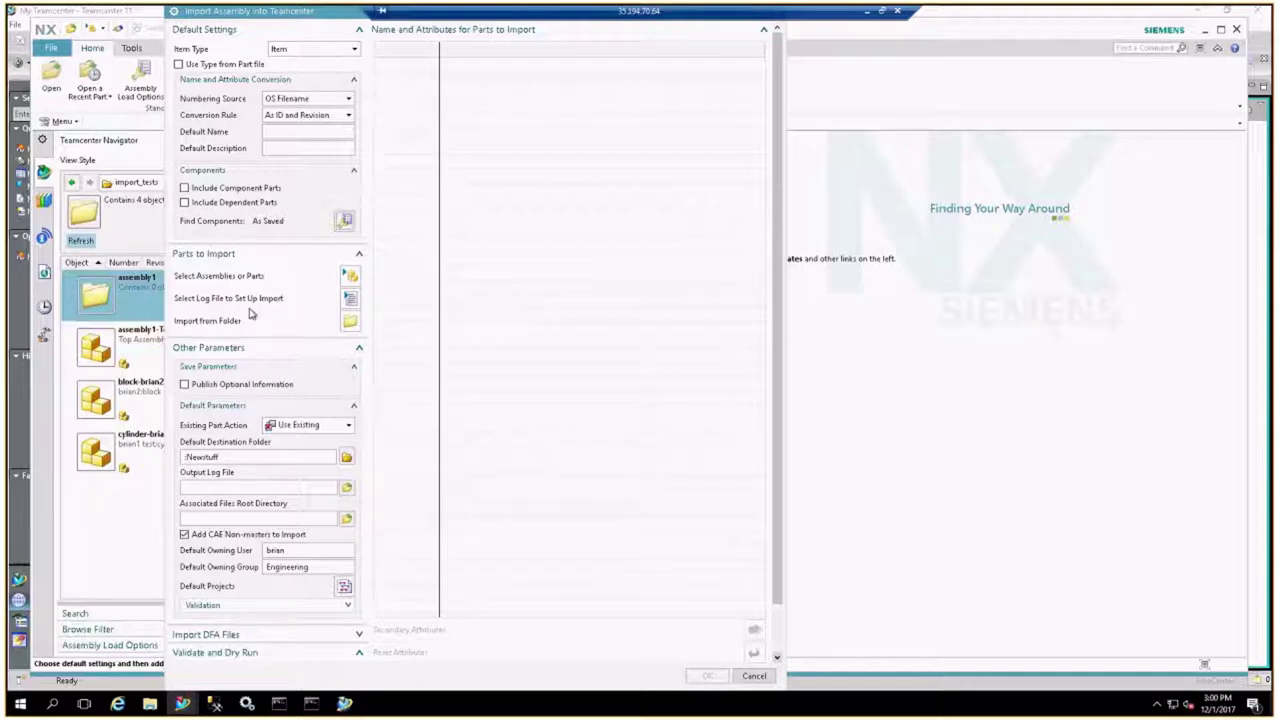
Add des04_spring_lamp_assm_01.prt from the demo work assembly1 subfolder as the assembly to import.
click(350, 277)
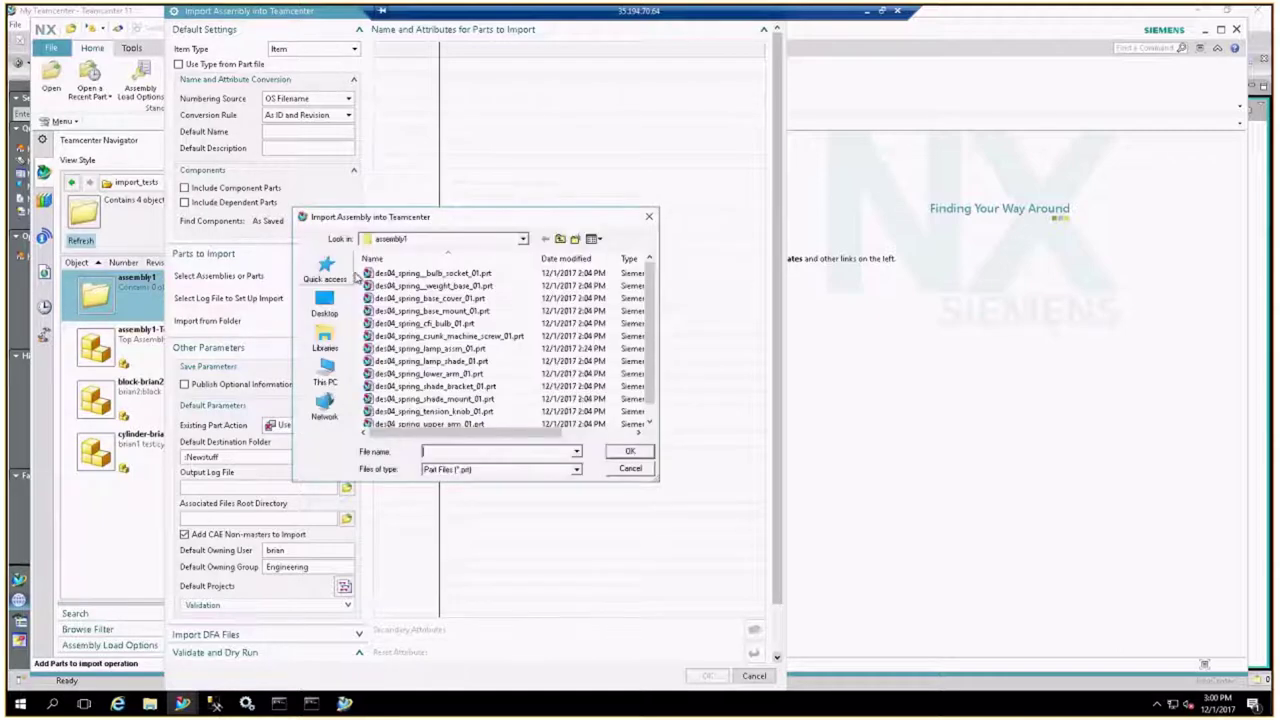
click(523, 240)
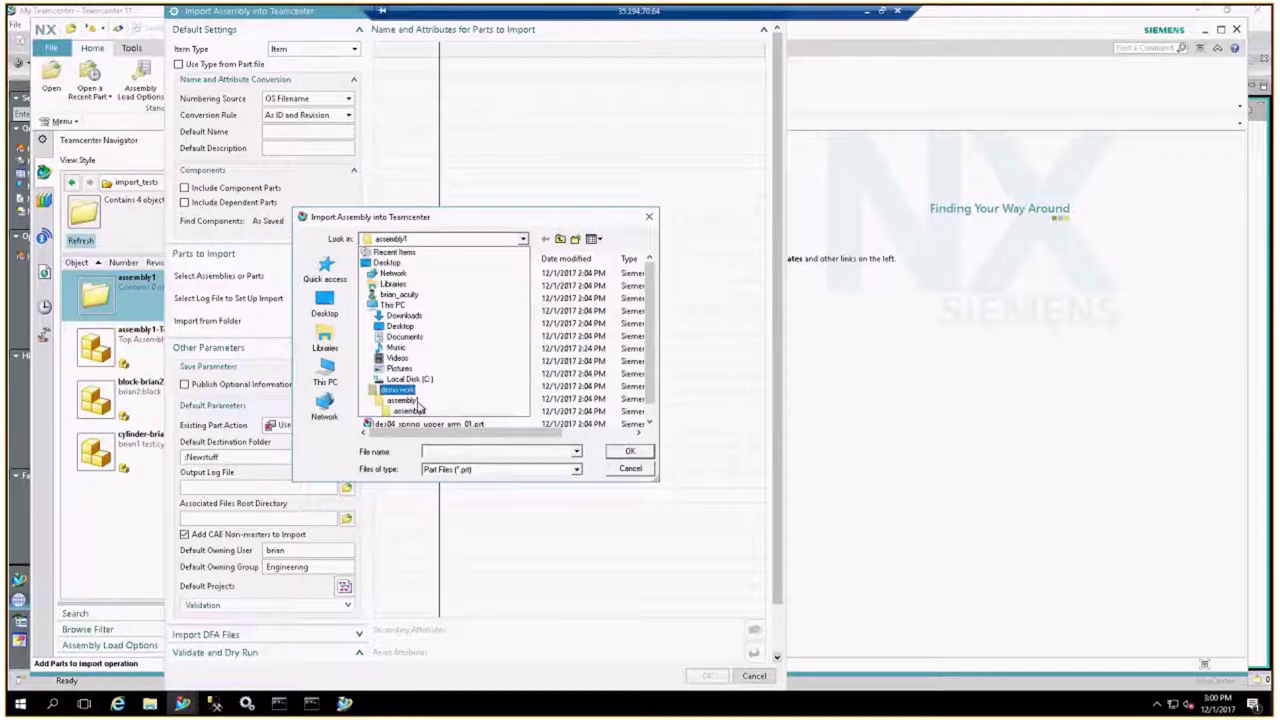
click(400, 411)
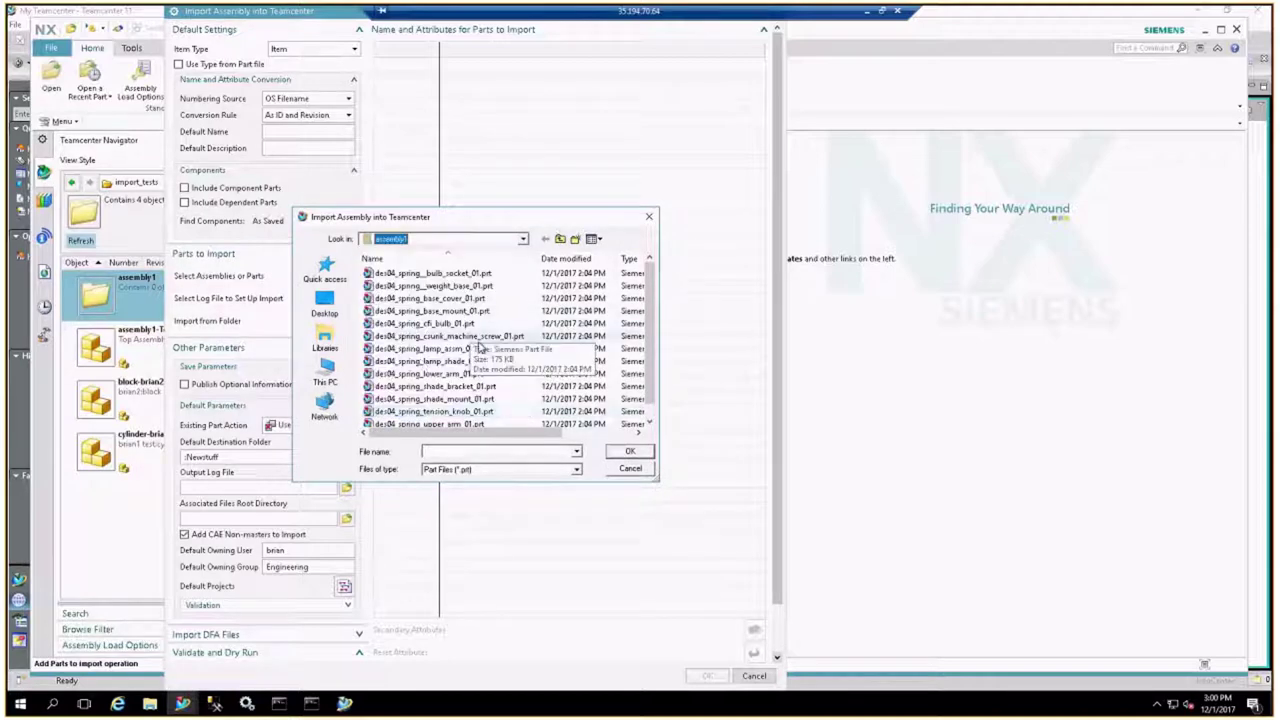
click(495, 348)
click(630, 451)
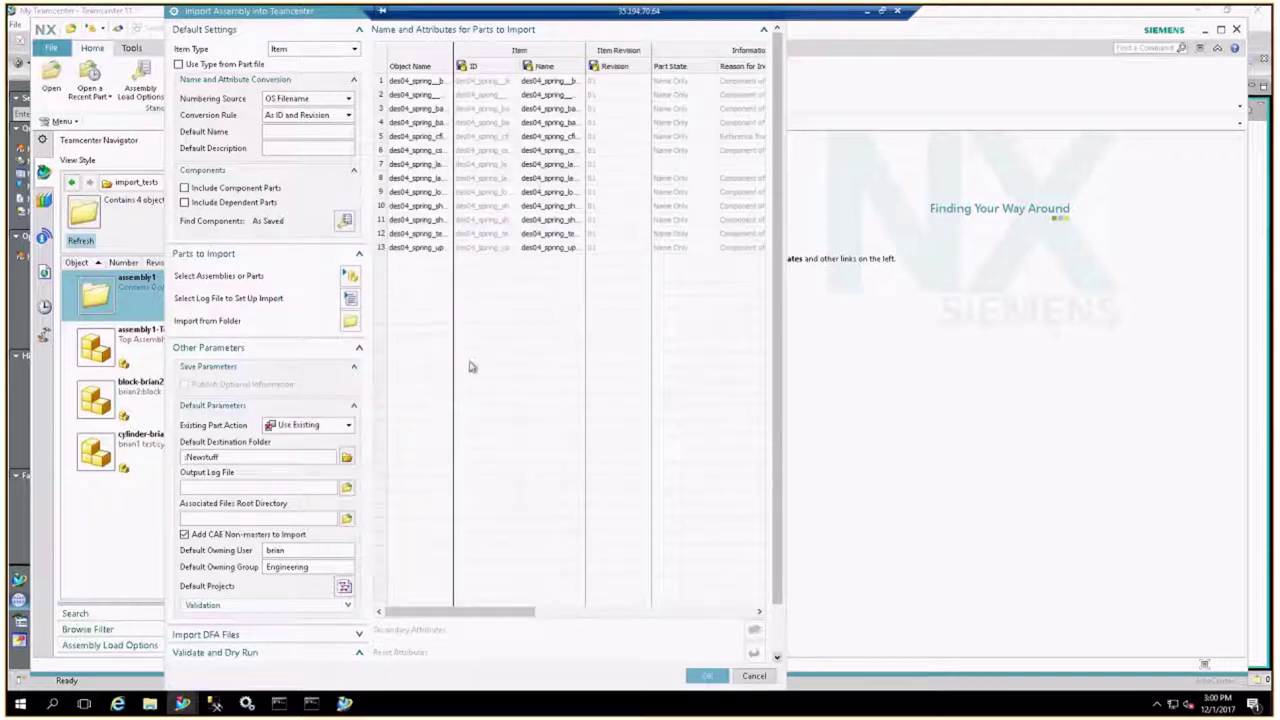
Widen the import dialog and its ID and Name columns so the full part IDs and names can be read.
drag(778, 248, 1030, 249)
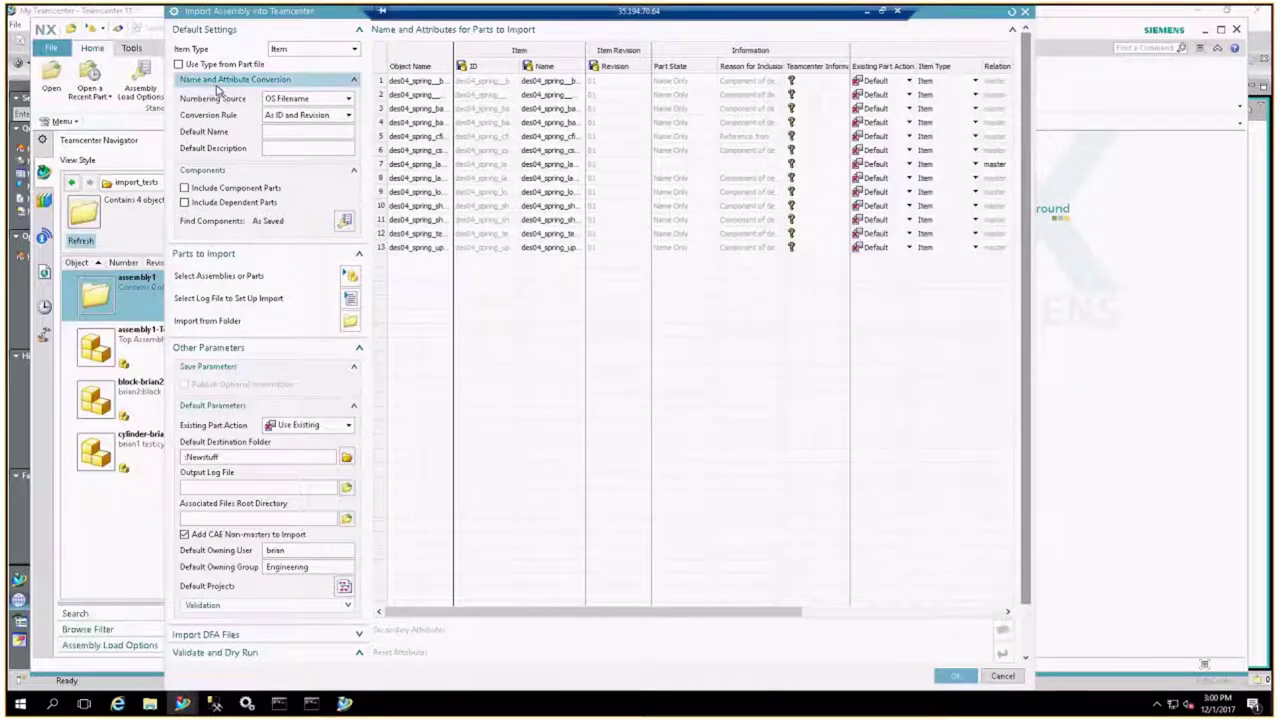
double_click(519, 66)
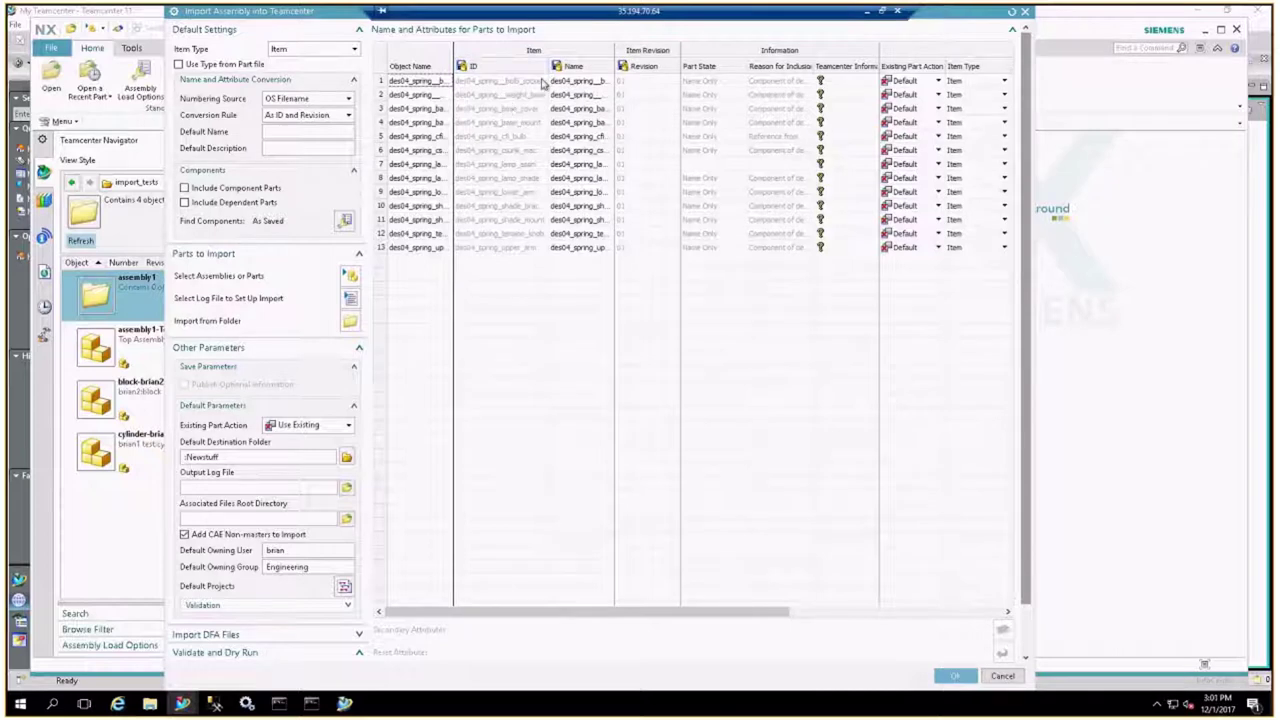
drag(549, 65, 561, 66)
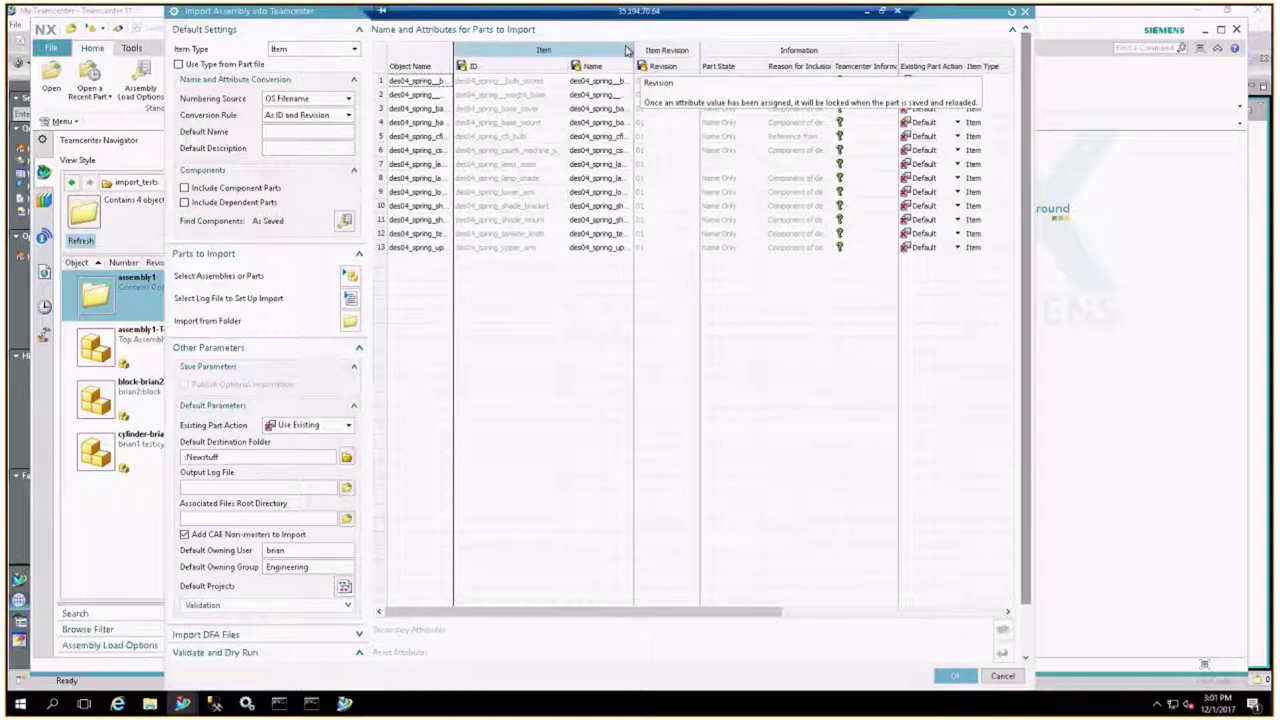
drag(633, 57, 686, 52)
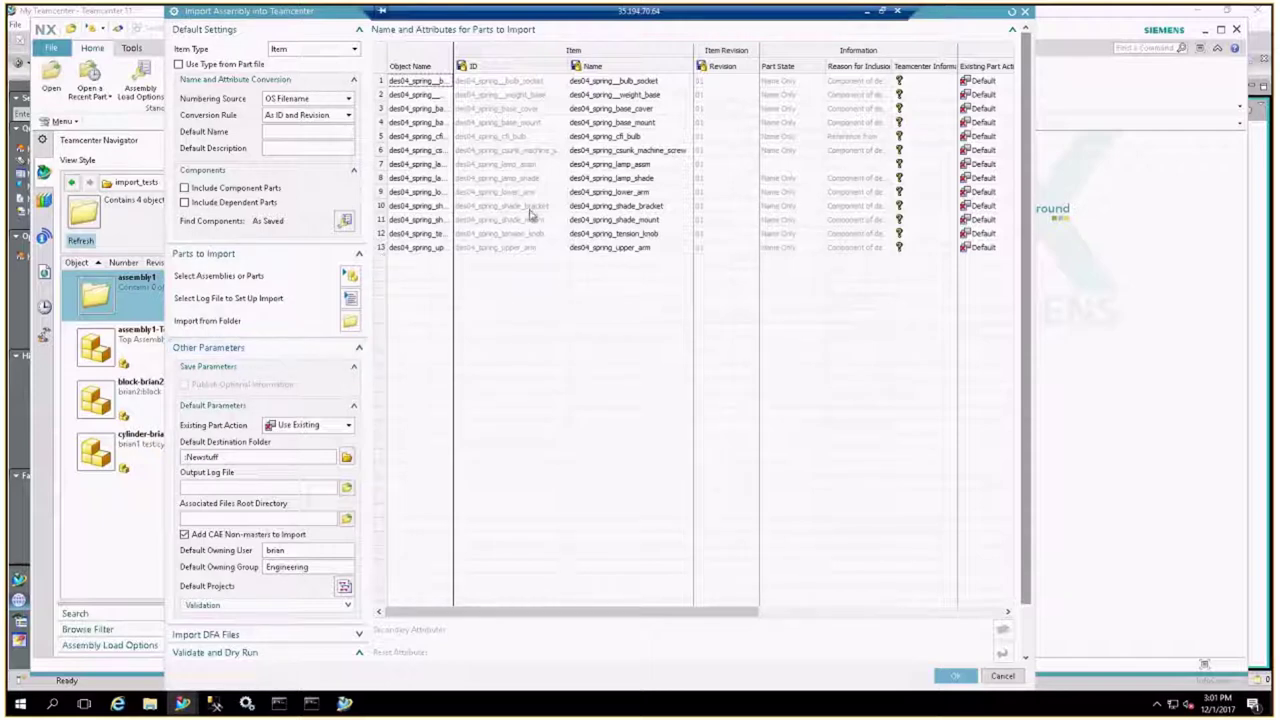
Compare the part file names in the assembly1 folder with the listed IDs and revisions, and minimize the folder window.
mouse_move(149, 703)
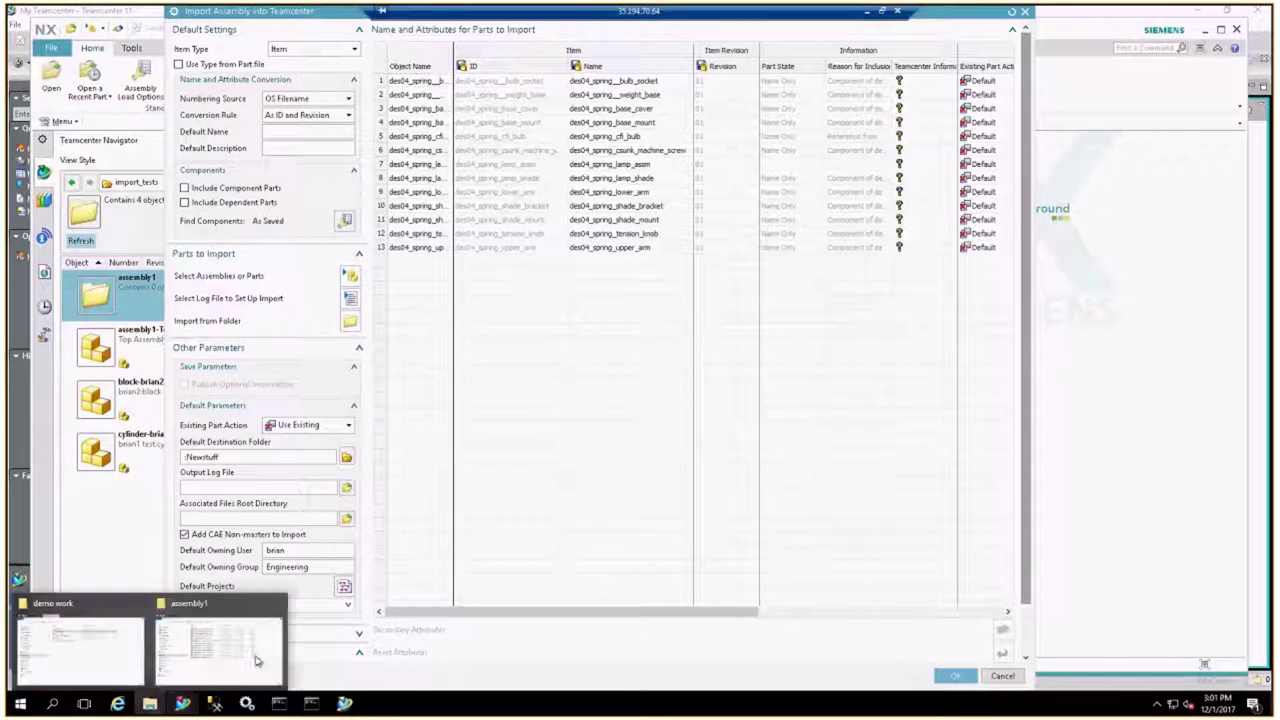
click(258, 643)
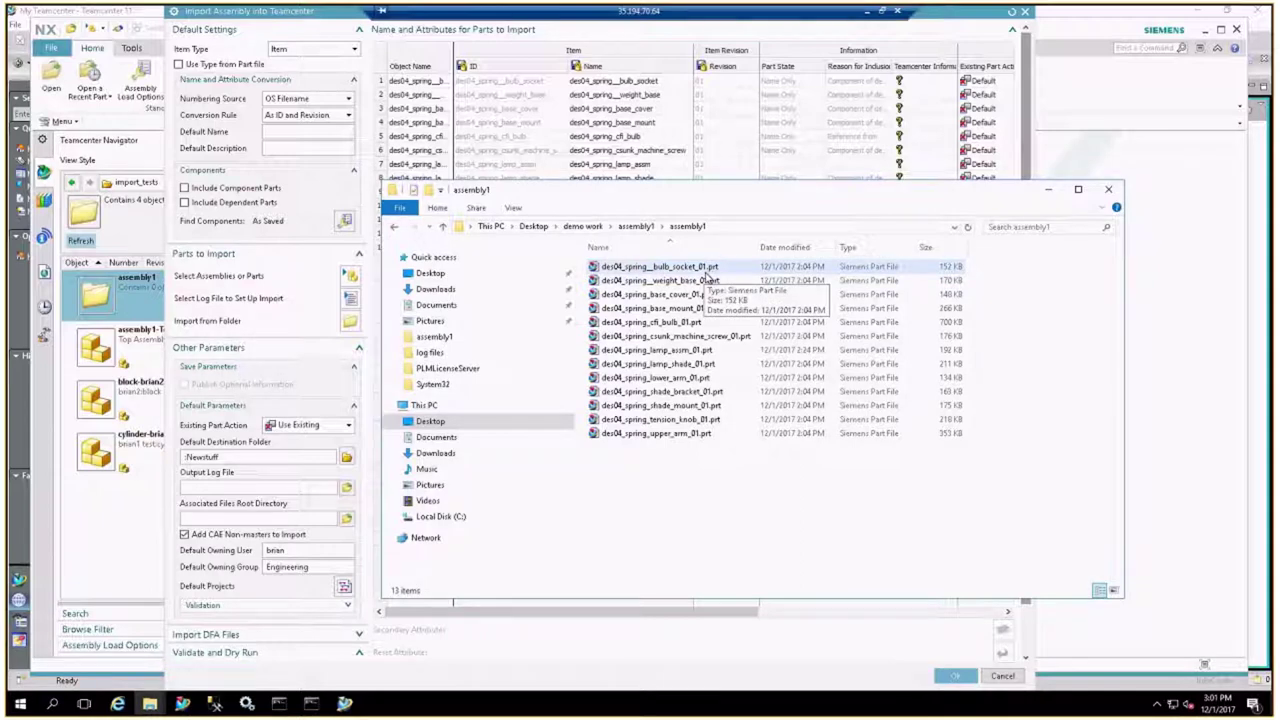
click(1050, 190)
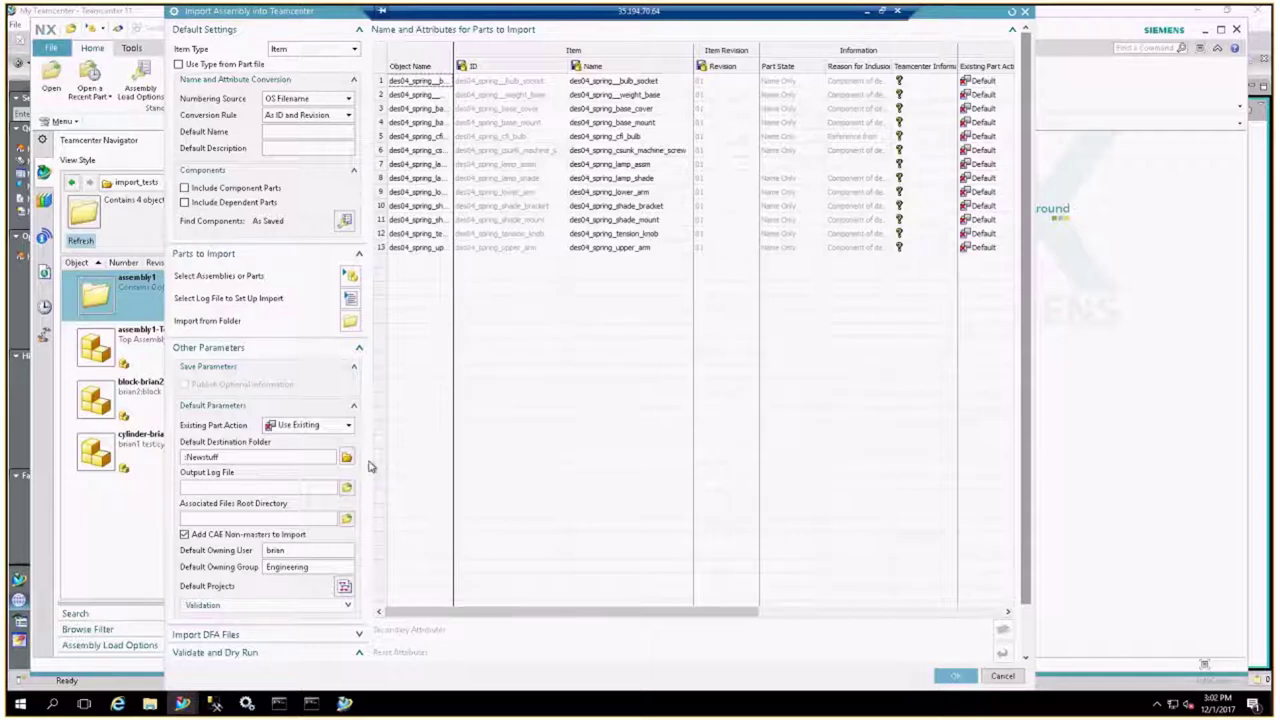
Change the name of the des04_spring__bulb_socket item to Spring Bulb Socket.
double_click(613, 81)
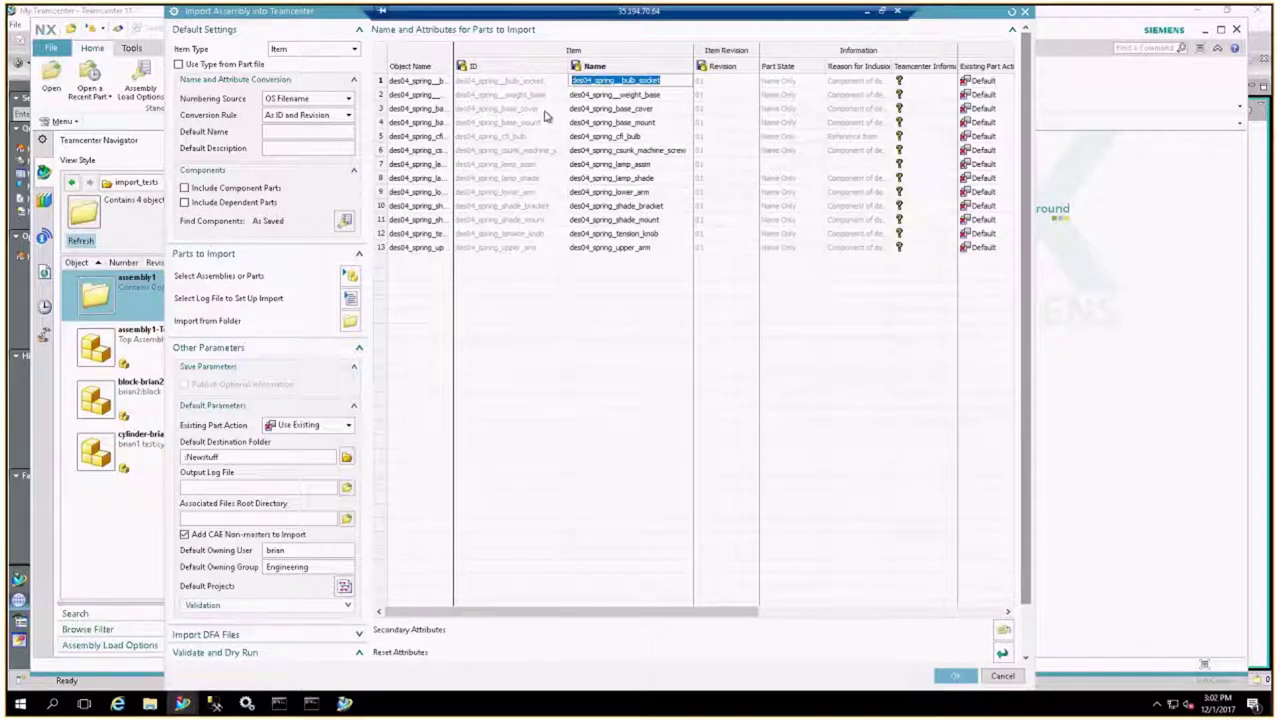
text(S)
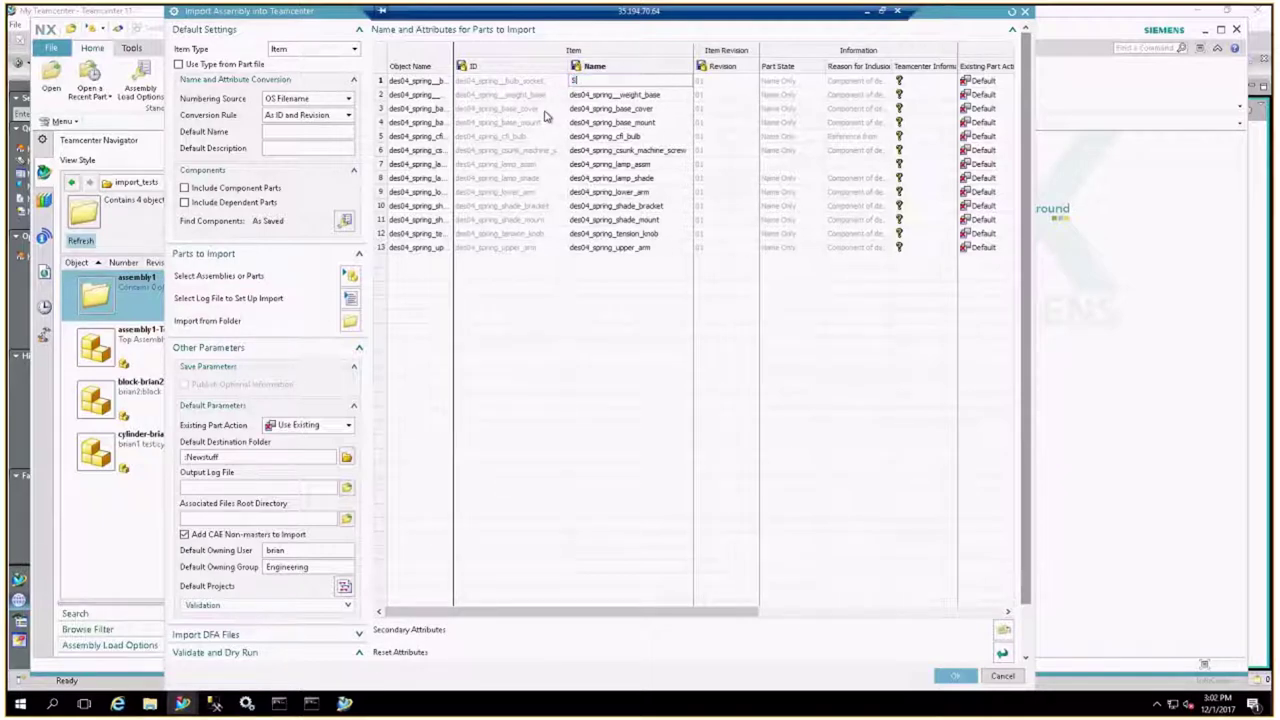
text(pring Bulb Socket)
click(656, 97)
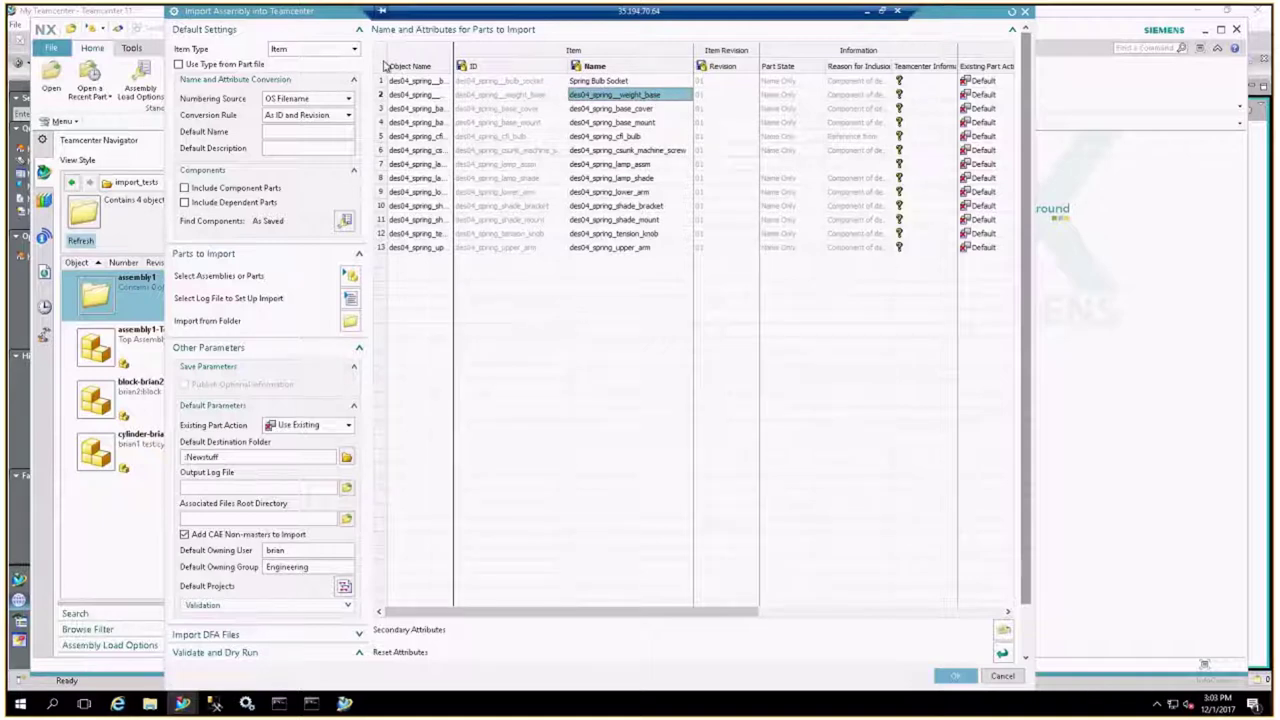
Reset the attributes of all listed parts, and widen the import dialog and its Object Name column.
drag(1026, 293, 1203, 290)
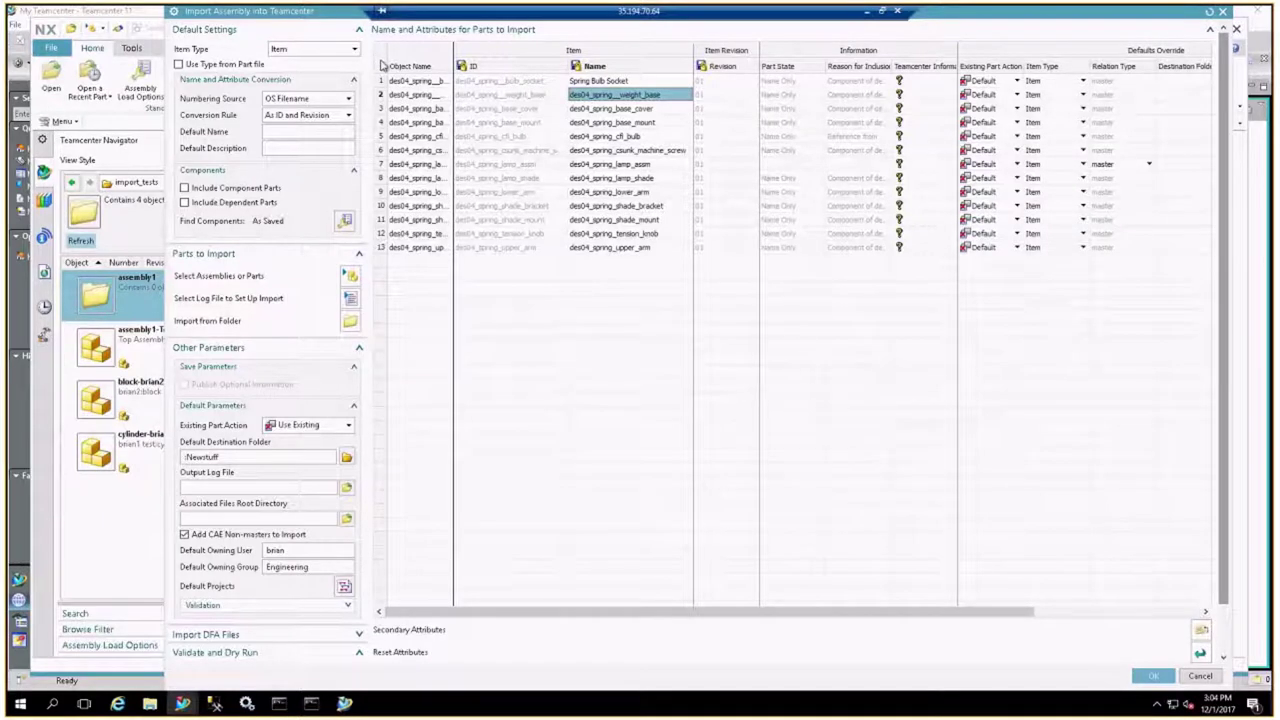
click(382, 64)
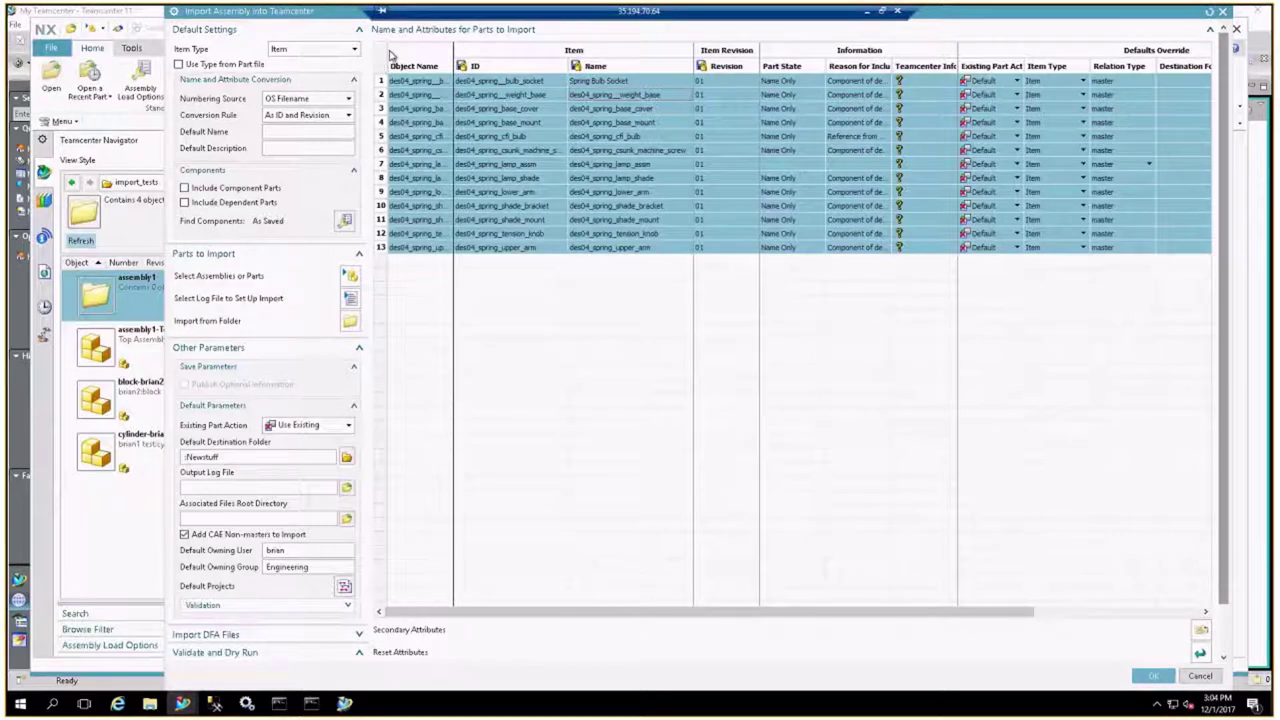
drag(1228, 547, 1227, 615)
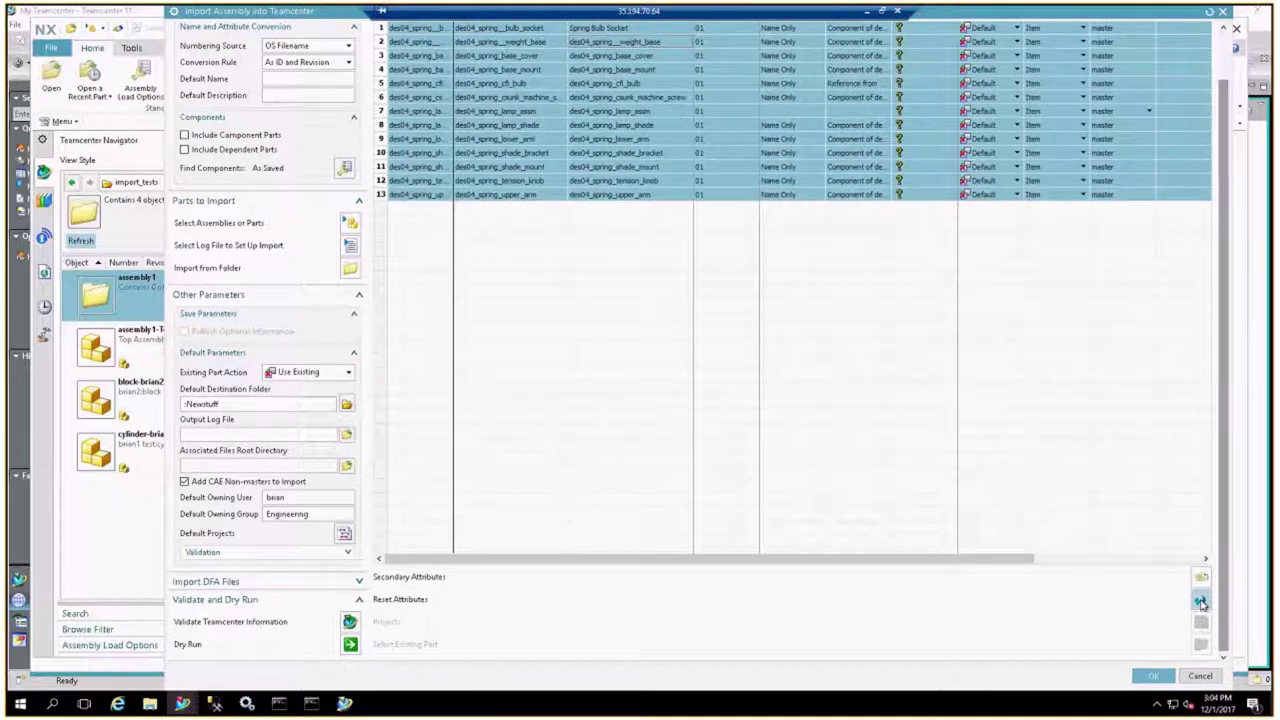
click(1201, 604)
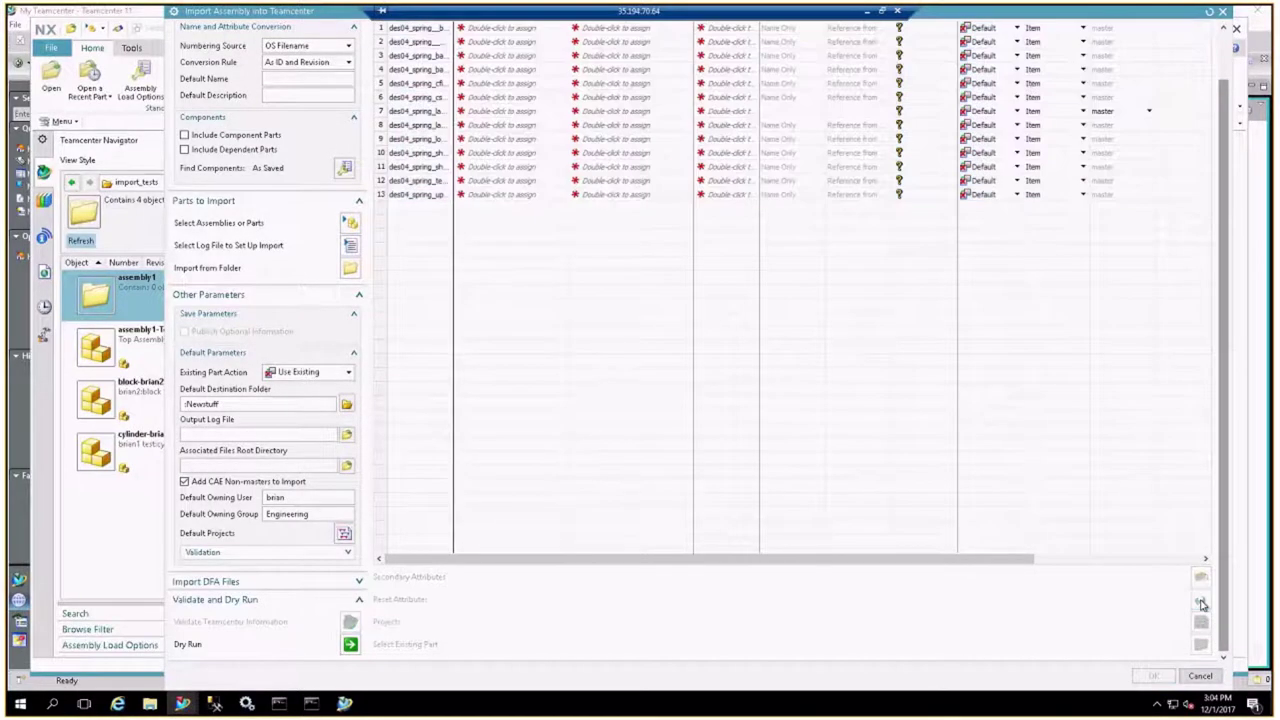
drag(1227, 523, 1220, 385)
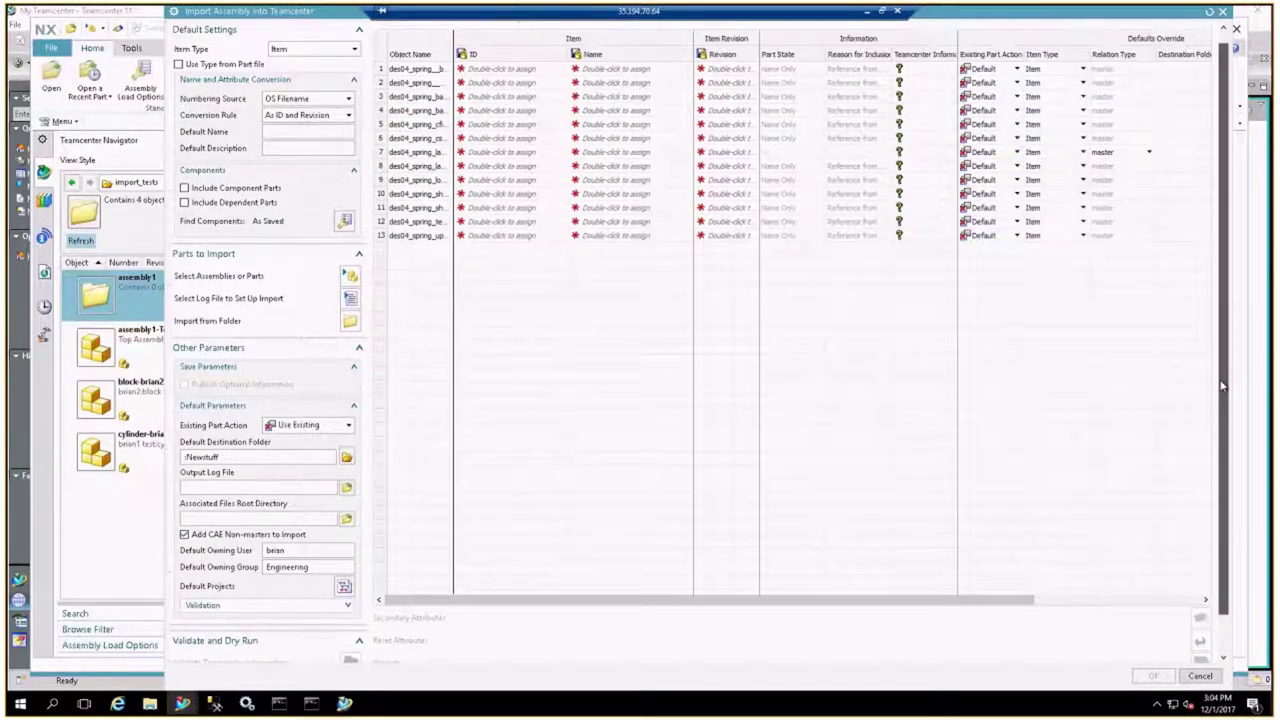
click(418, 60)
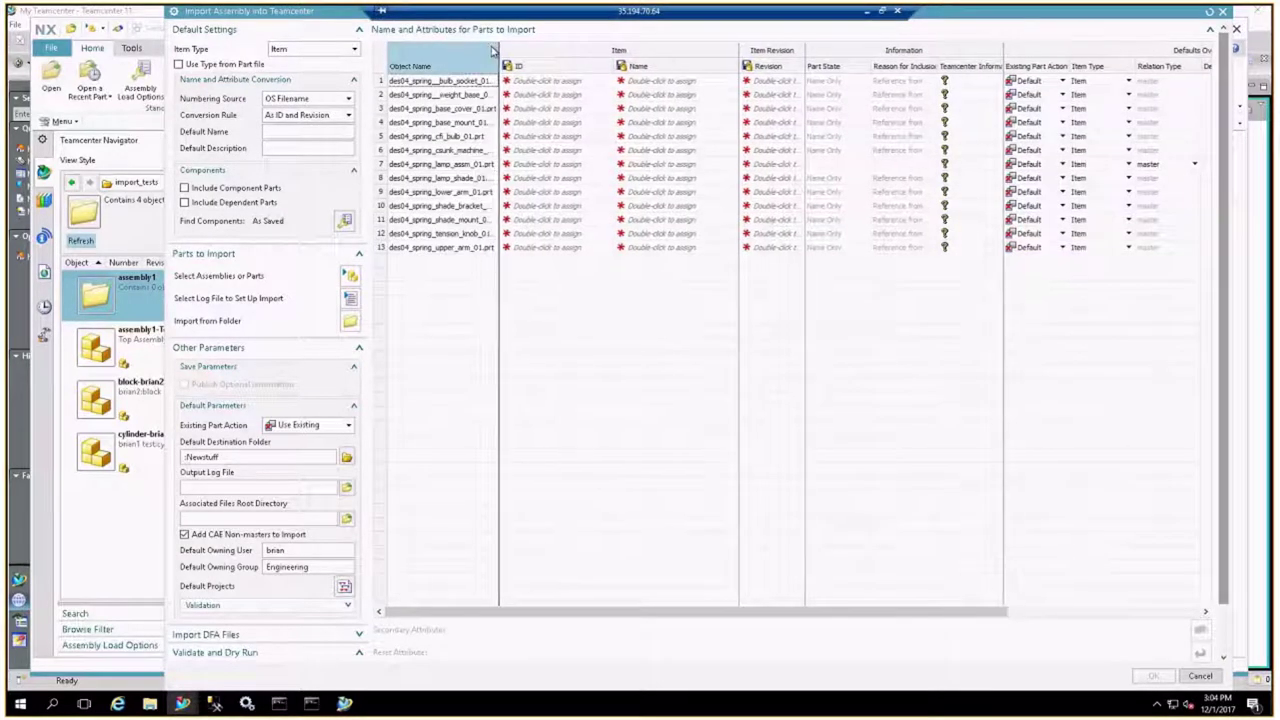
Assign the ID, name and revision of the first four listed parts individually, down to des04_spring_base_mount.
double_click(556, 81)
double_click(560, 95)
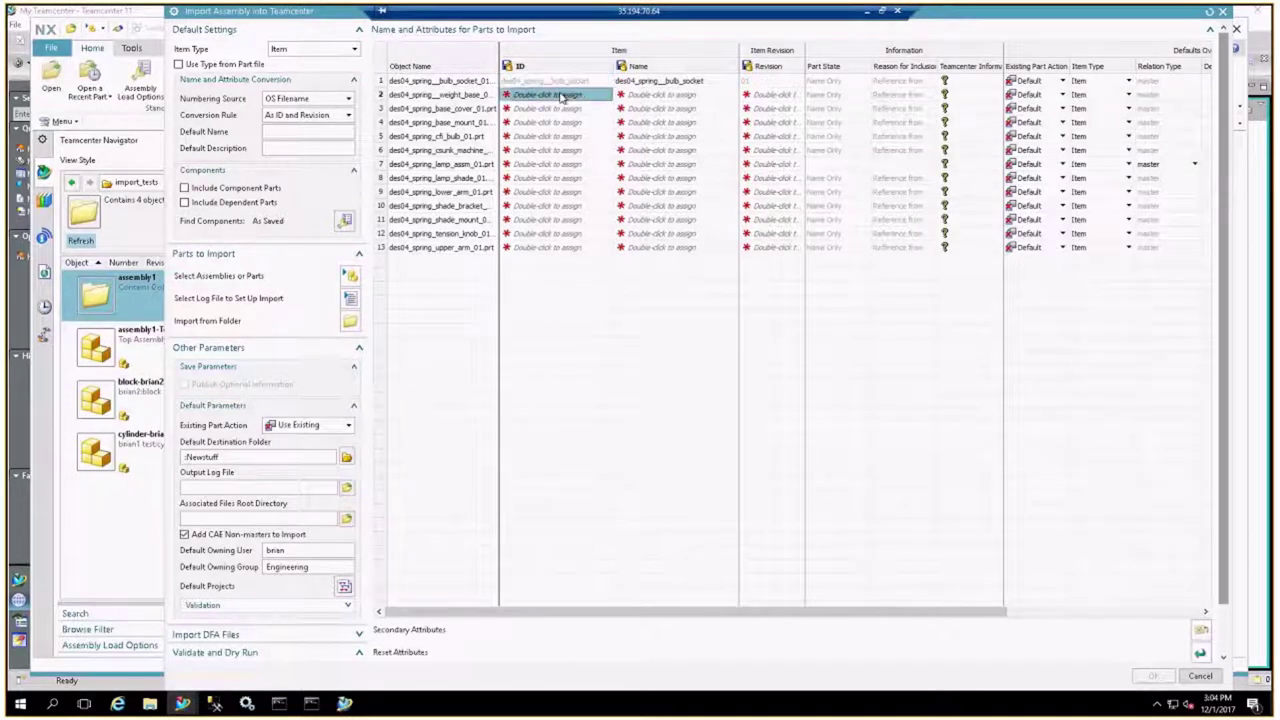
right_click(568, 109)
click(594, 121)
double_click(593, 116)
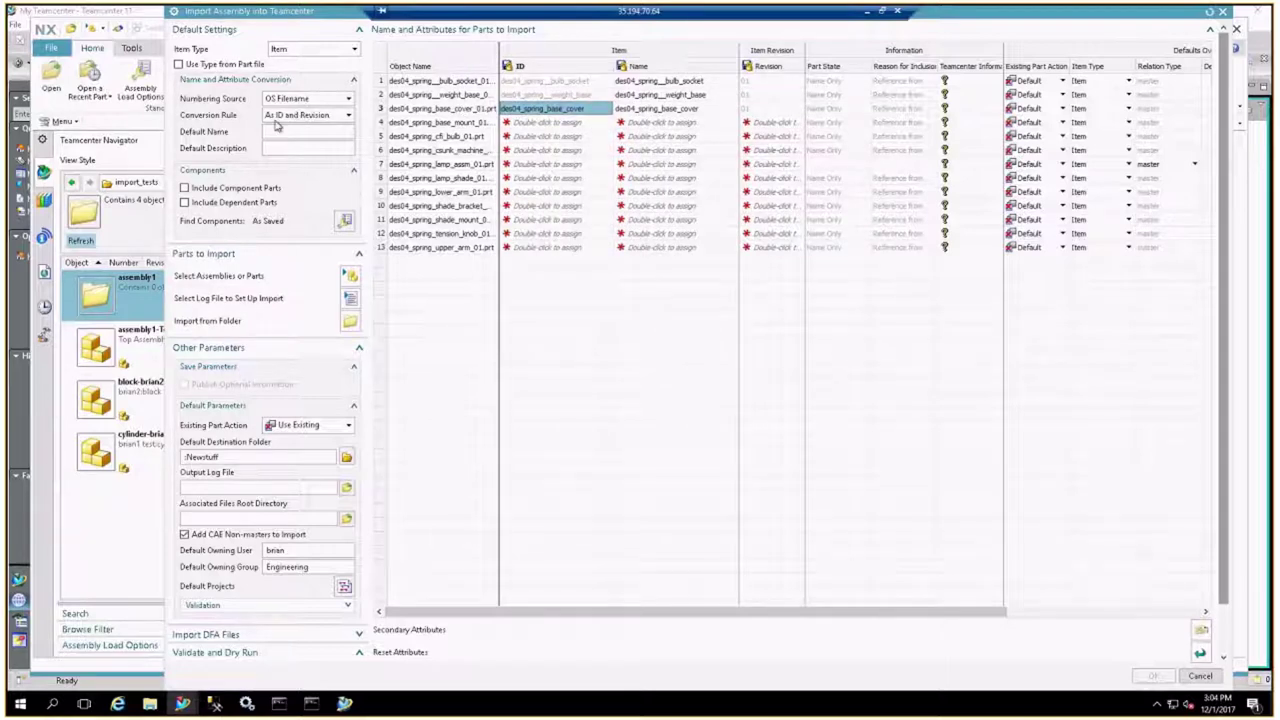
double_click(572, 124)
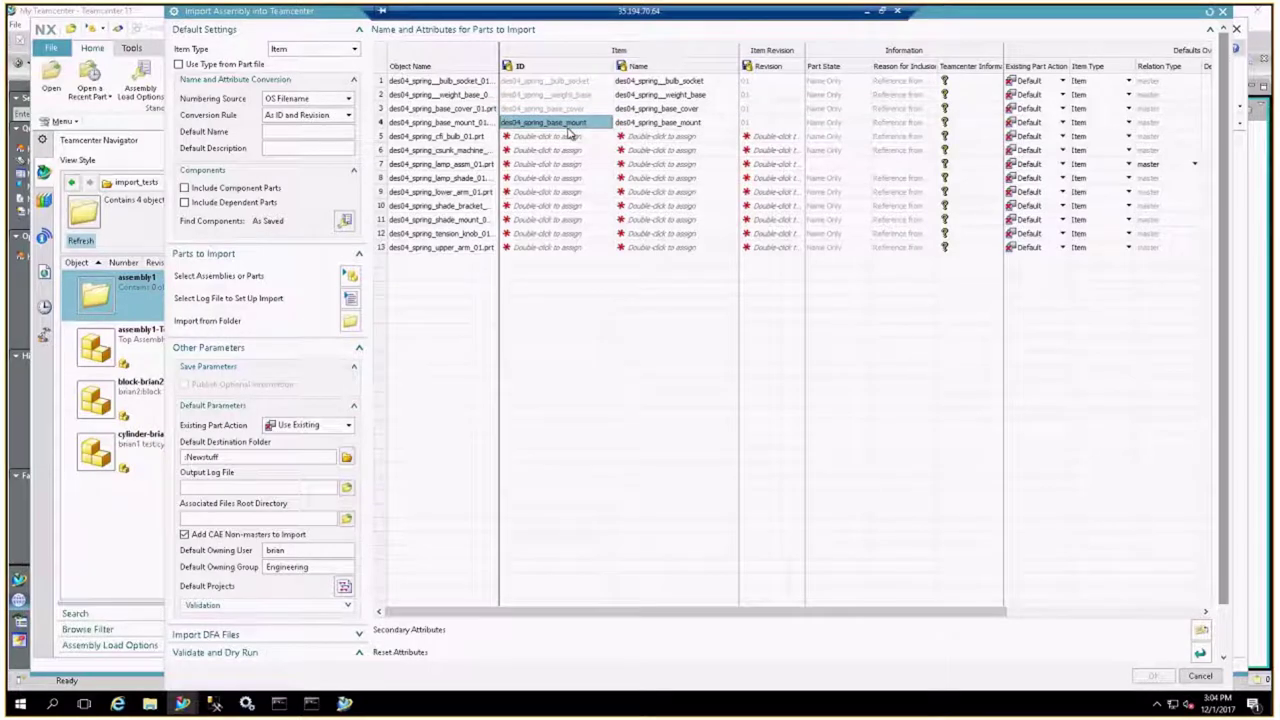
Manually set the ID of the des04_spring_cfl_bulb_01.prt part to A1000-0001.
click(572, 137)
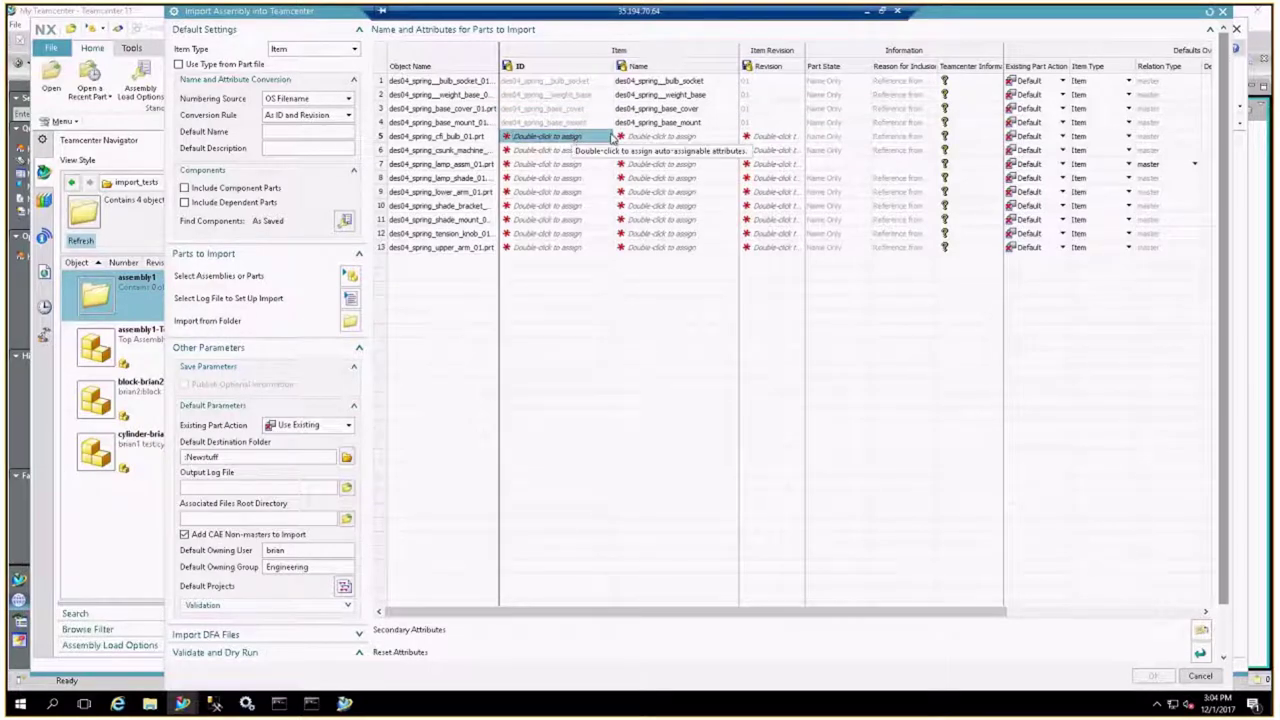
right_click(598, 138)
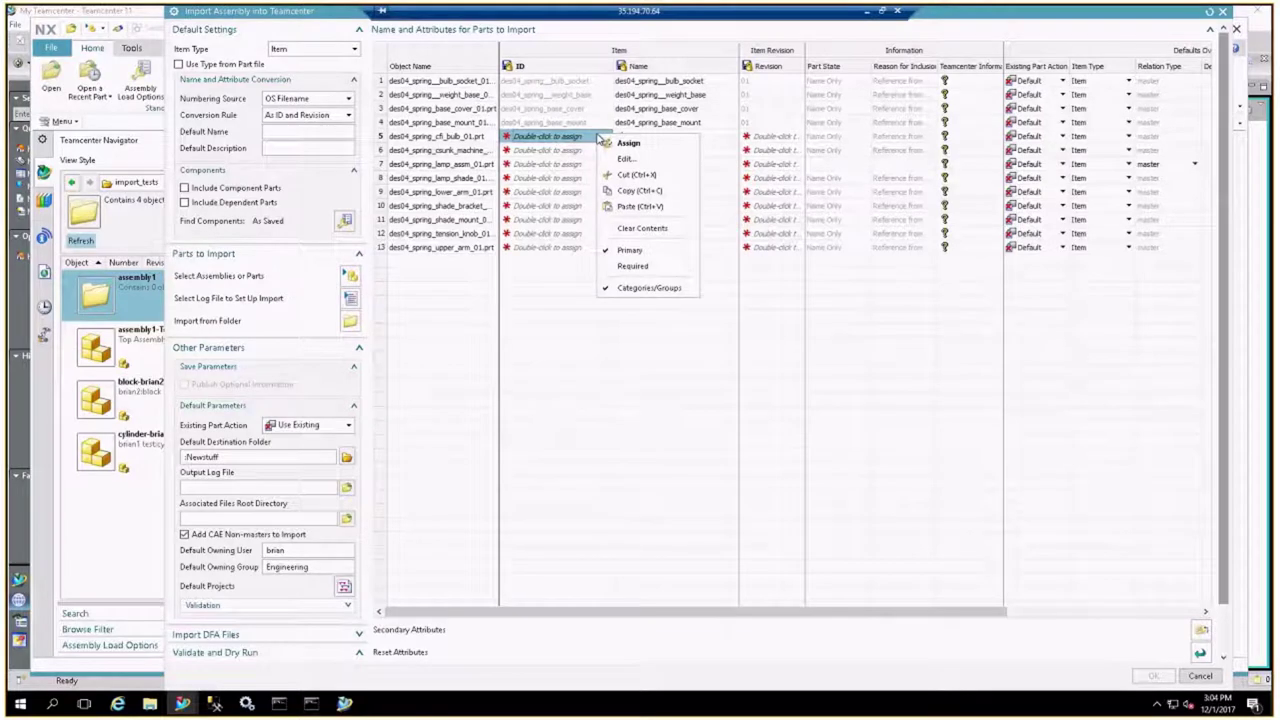
click(625, 158)
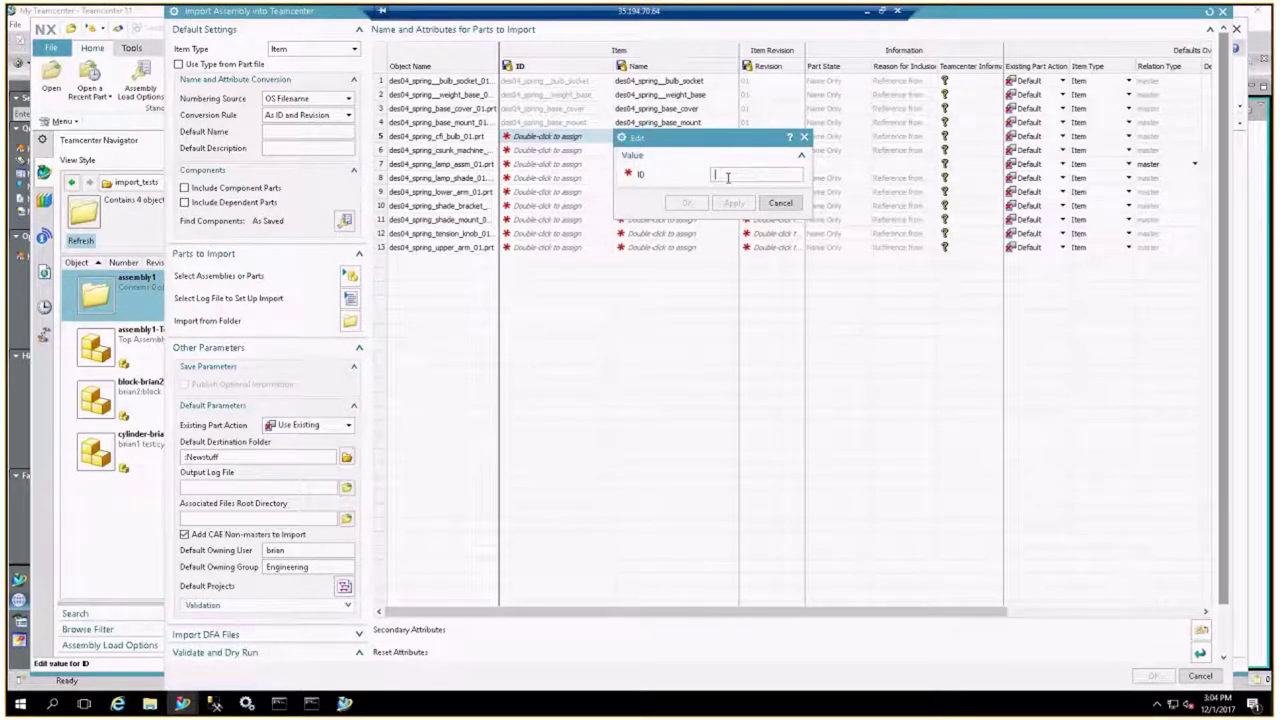
text(A1000-0001)
key(Return)
click(687, 205)
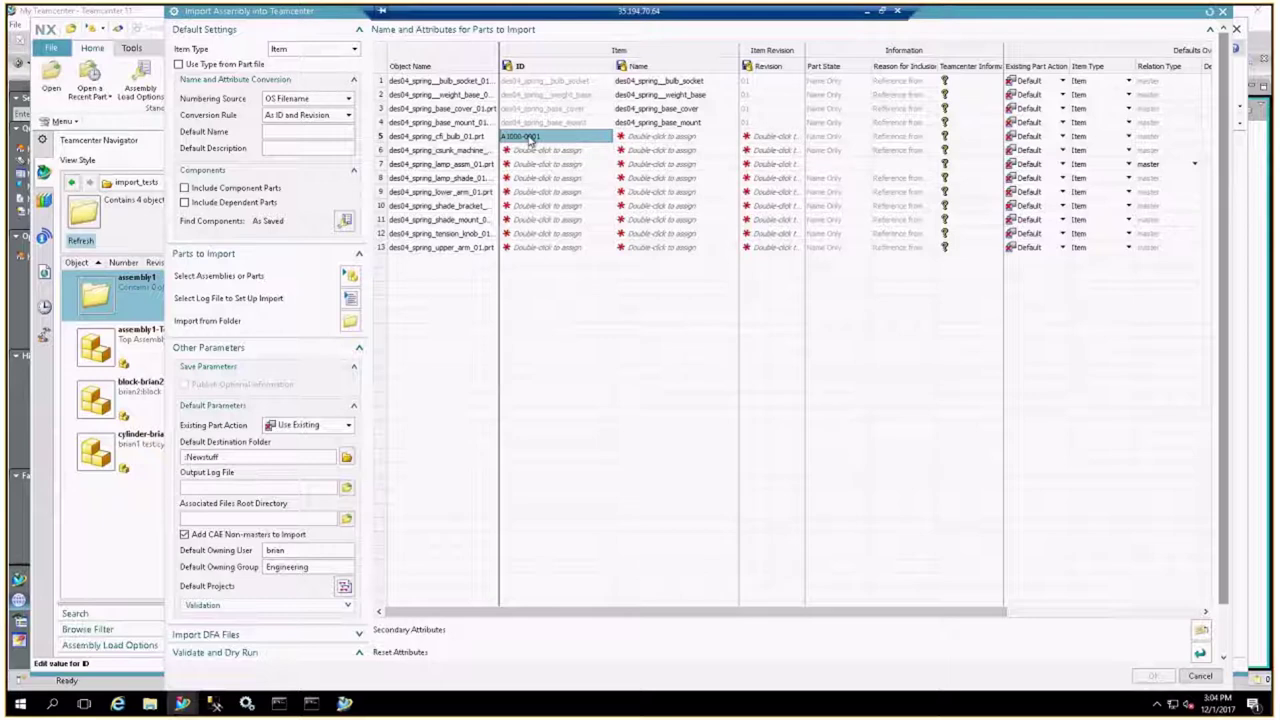
Reset the attributes of all listed parts and automatically assign IDs, names and revisions to all of them at once.
click(381, 68)
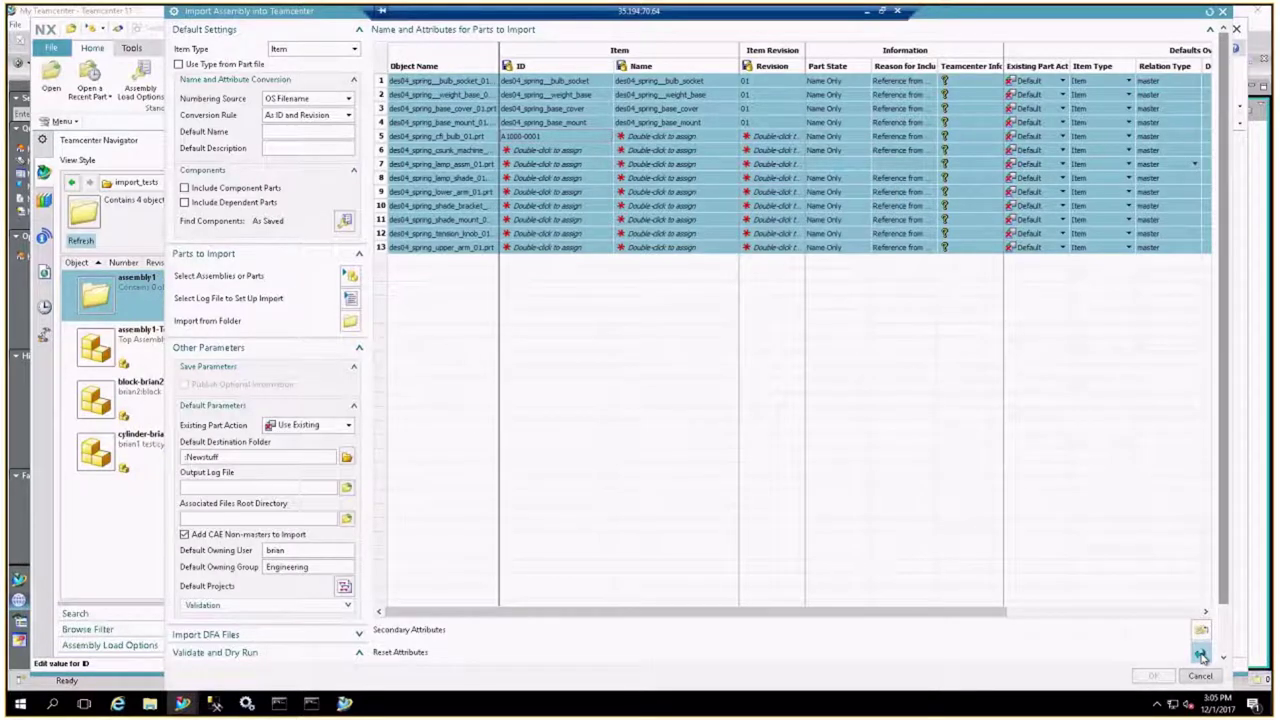
click(1201, 655)
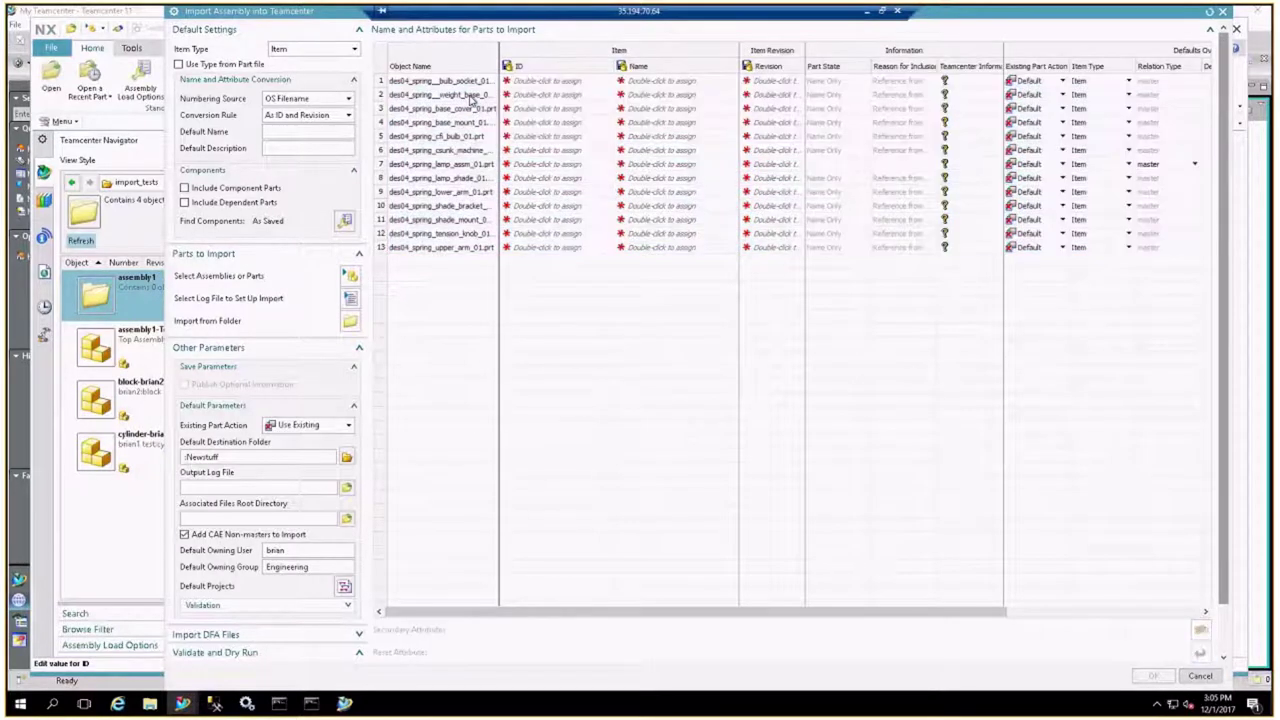
right_click(383, 67)
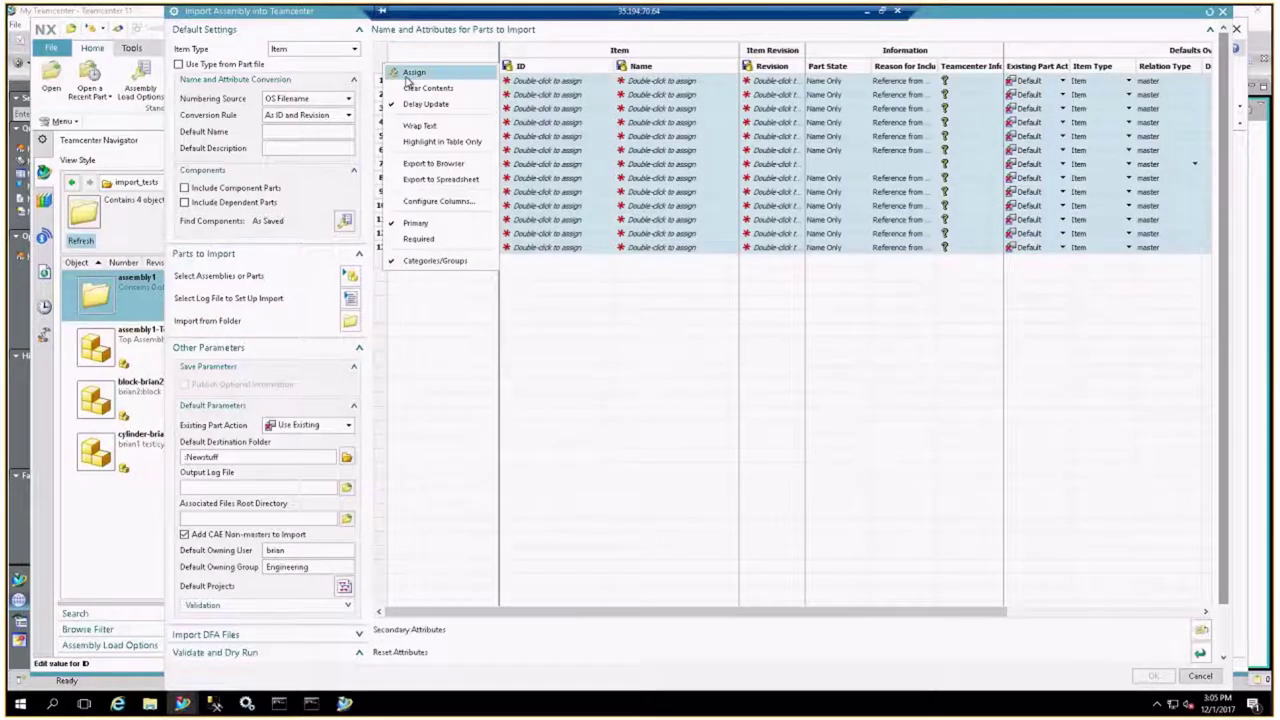
click(402, 67)
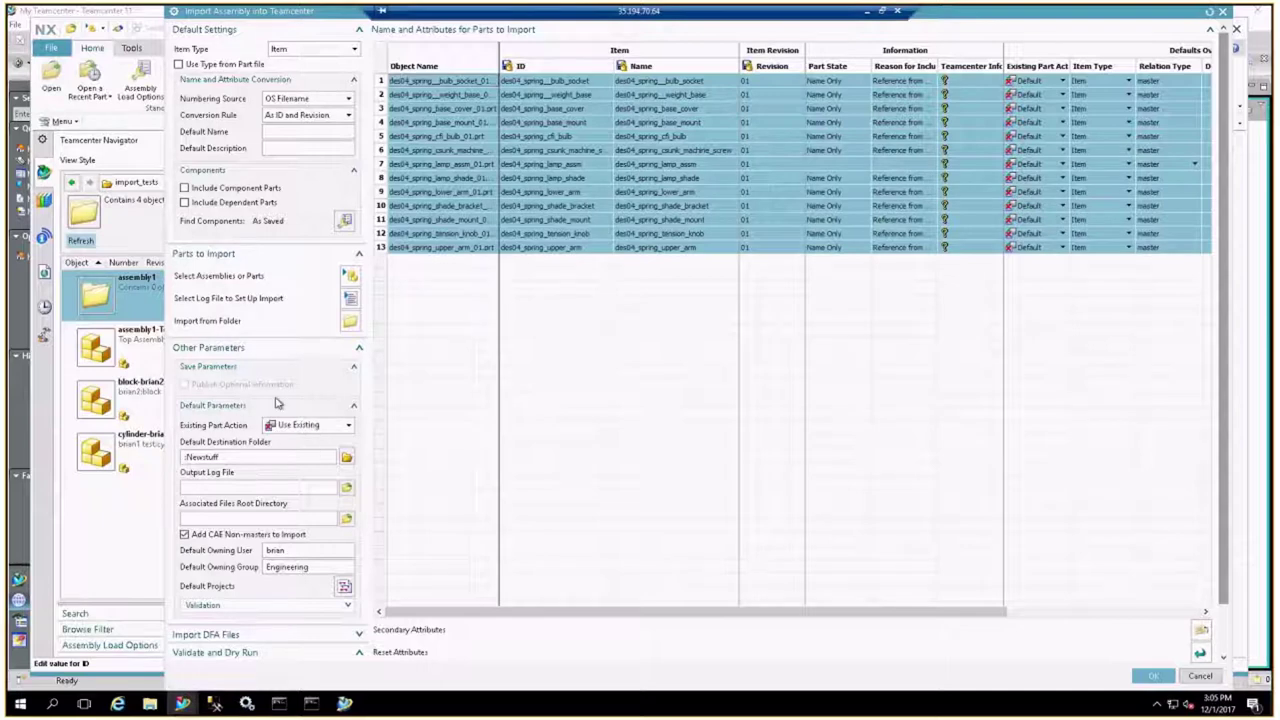
Set the default destination folder to the assembly1 folder inside import_tests under the Teamcenter Home folder.
click(346, 458)
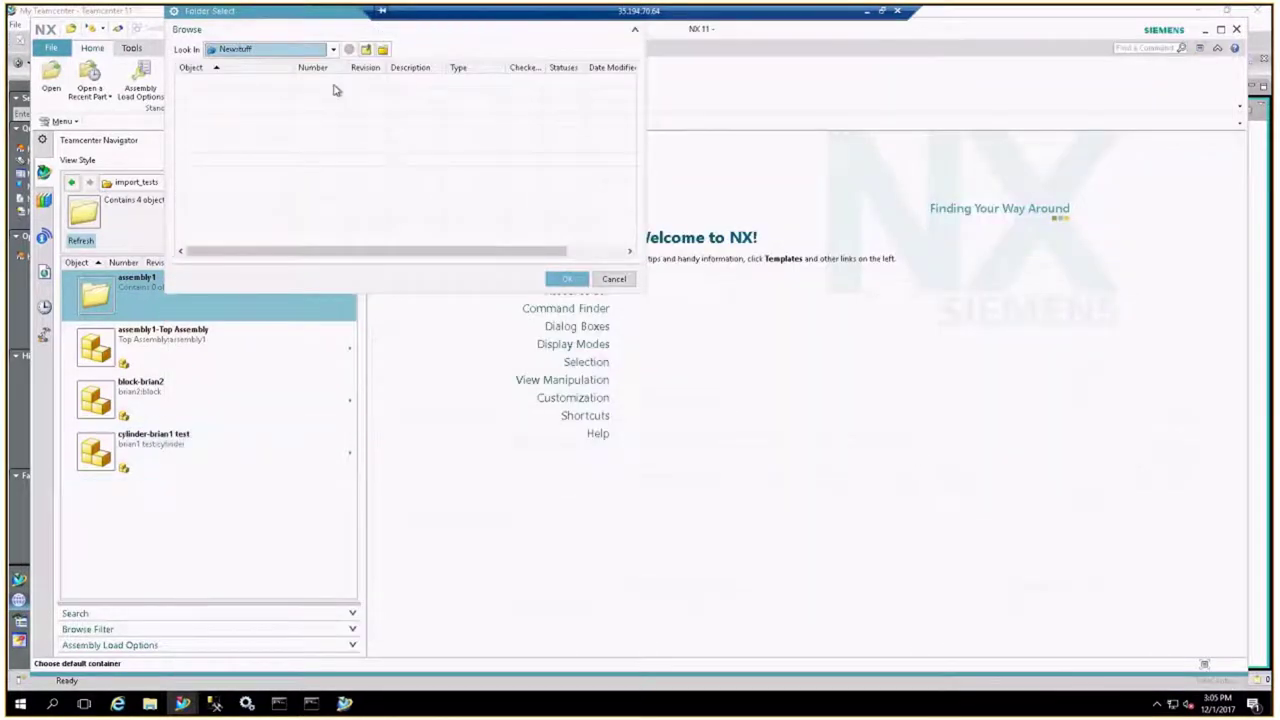
click(334, 49)
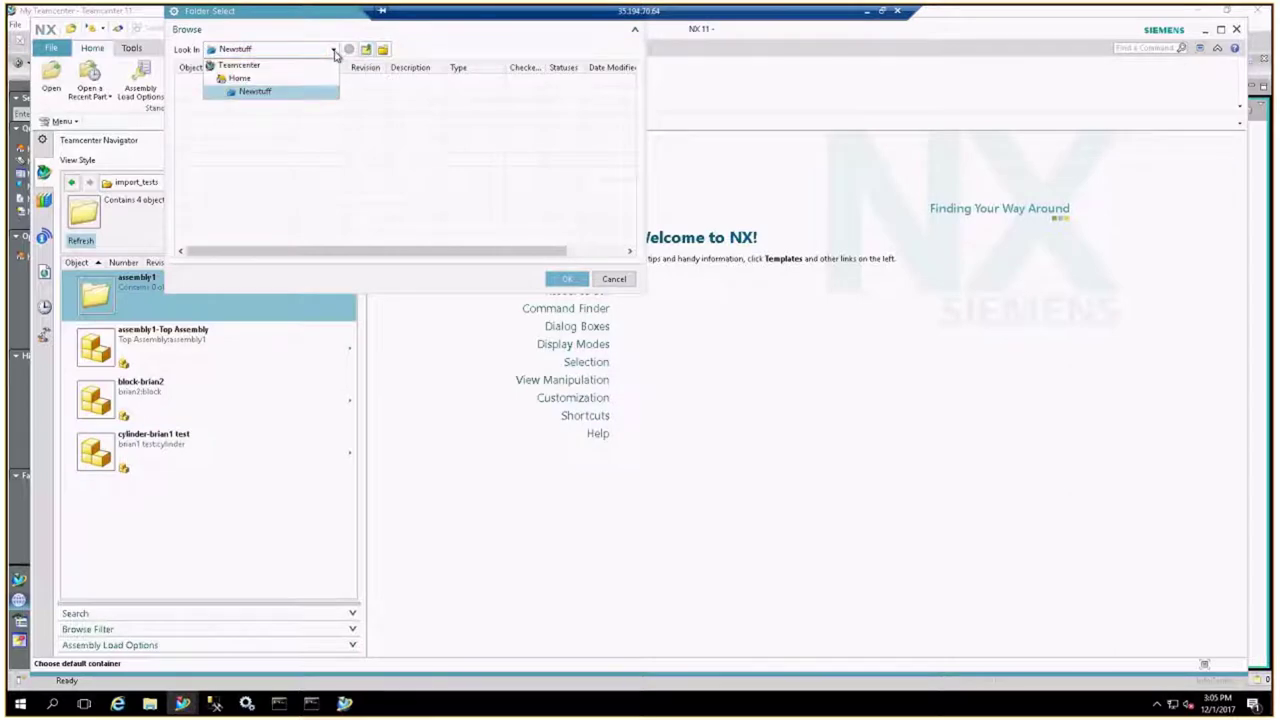
click(312, 65)
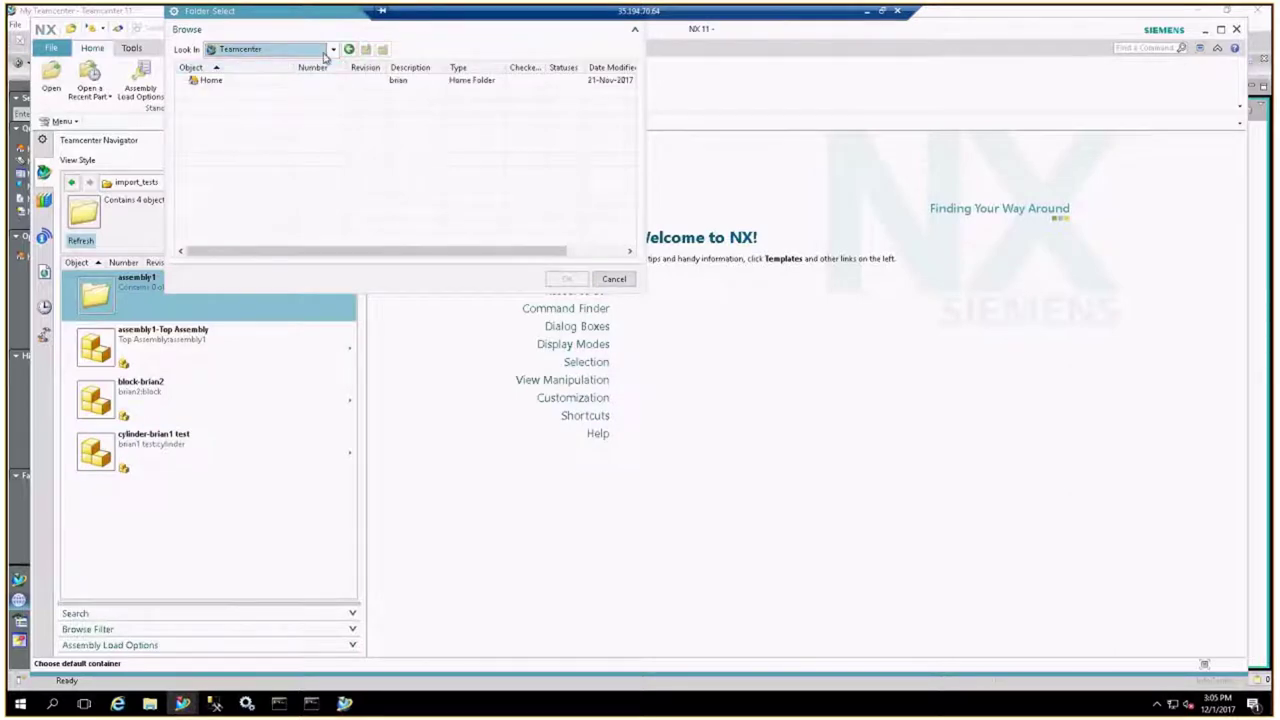
click(333, 50)
click(239, 78)
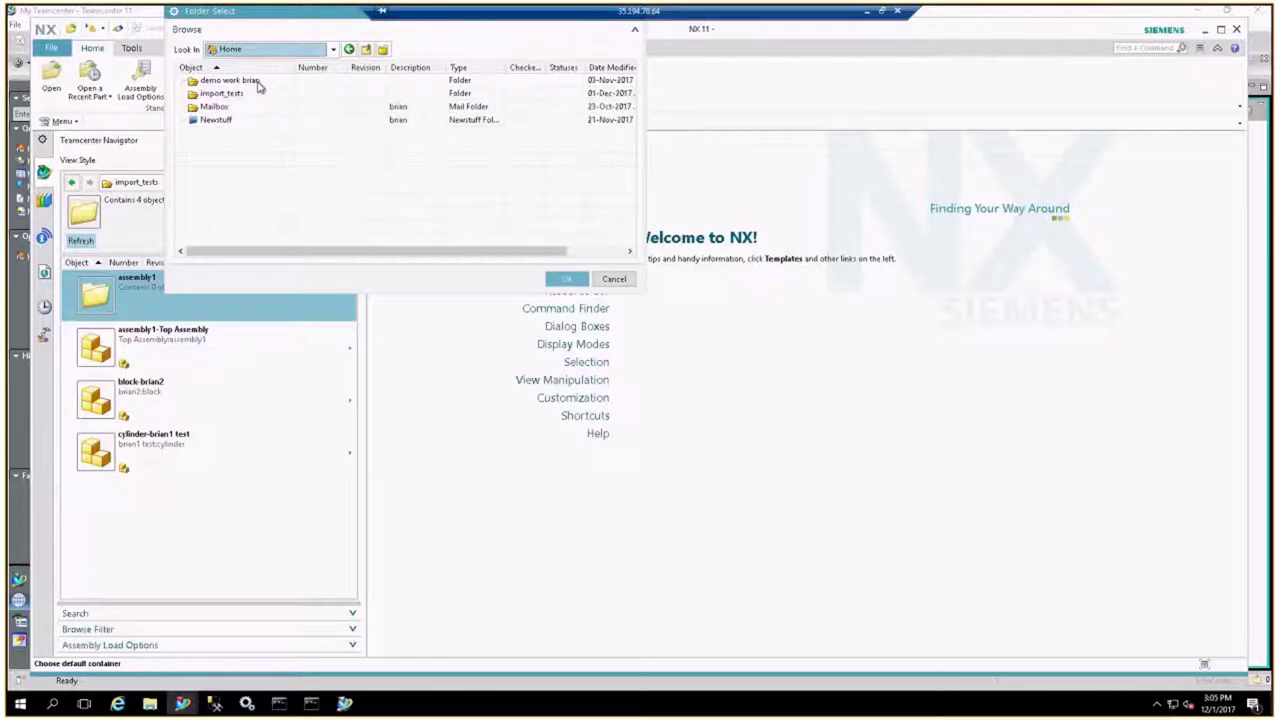
double_click(228, 93)
double_click(234, 80)
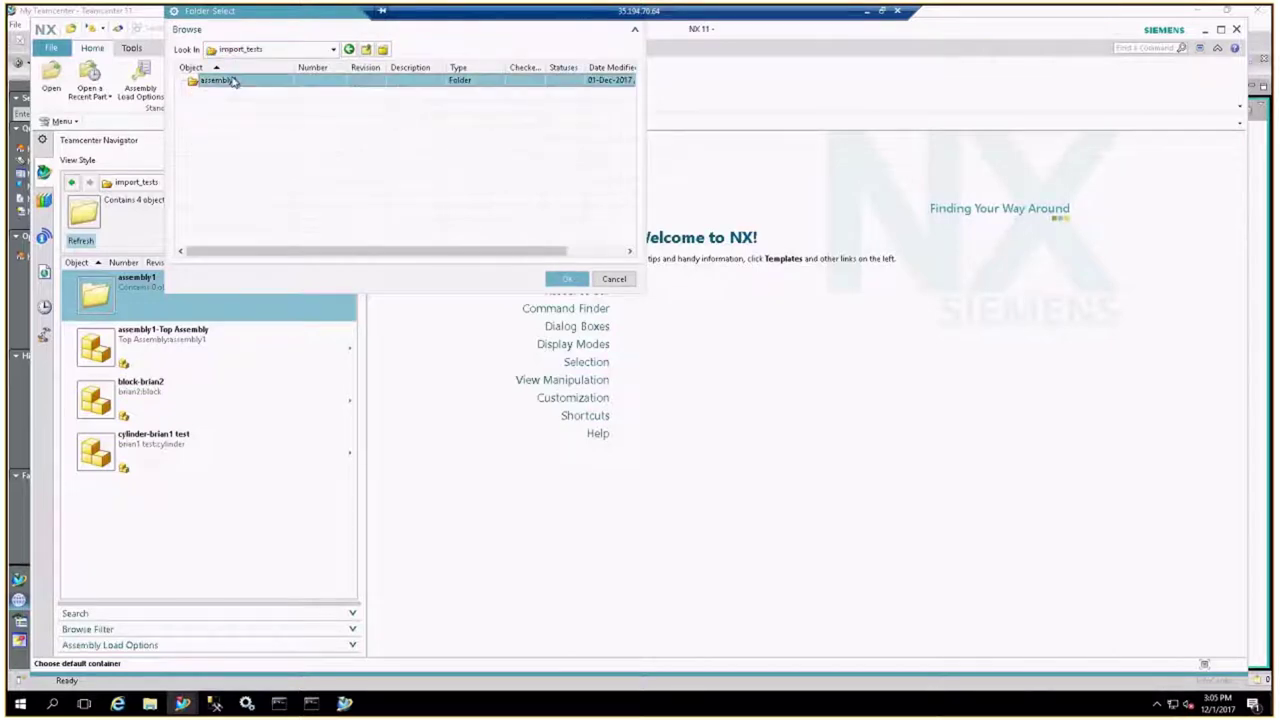
click(568, 280)
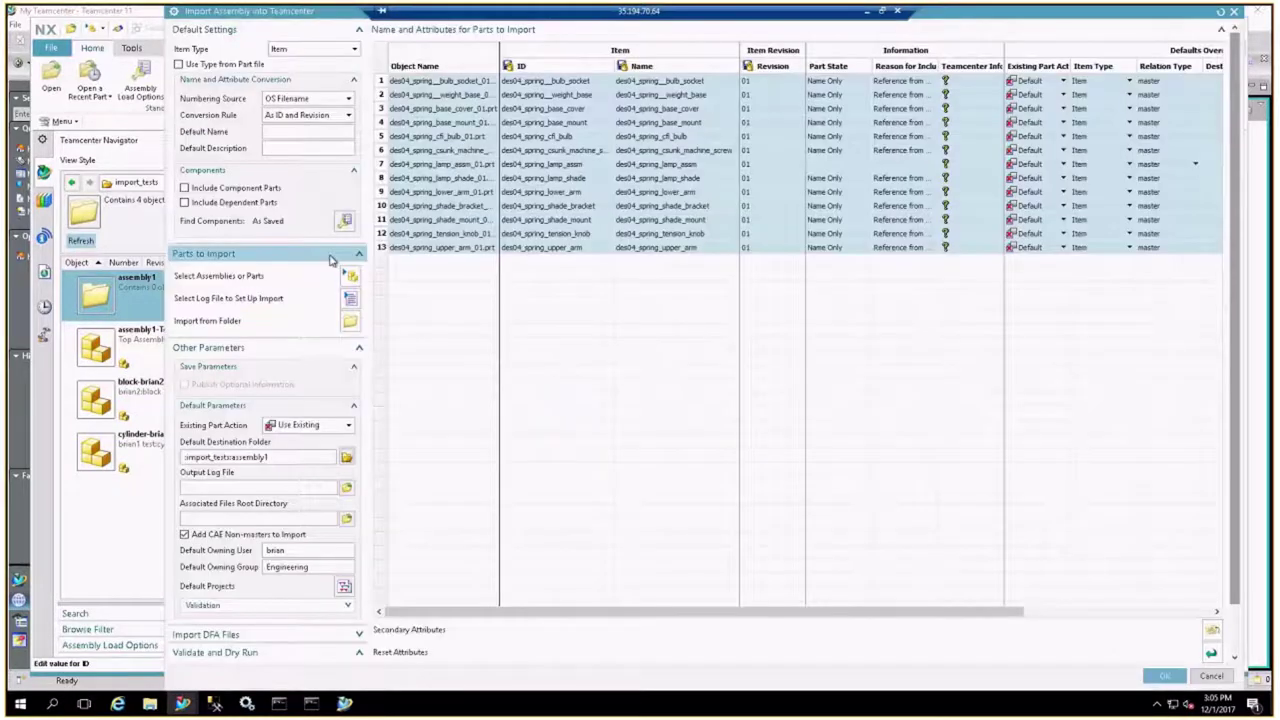
Specify an output log file named import in the local assembly1 folder.
click(347, 490)
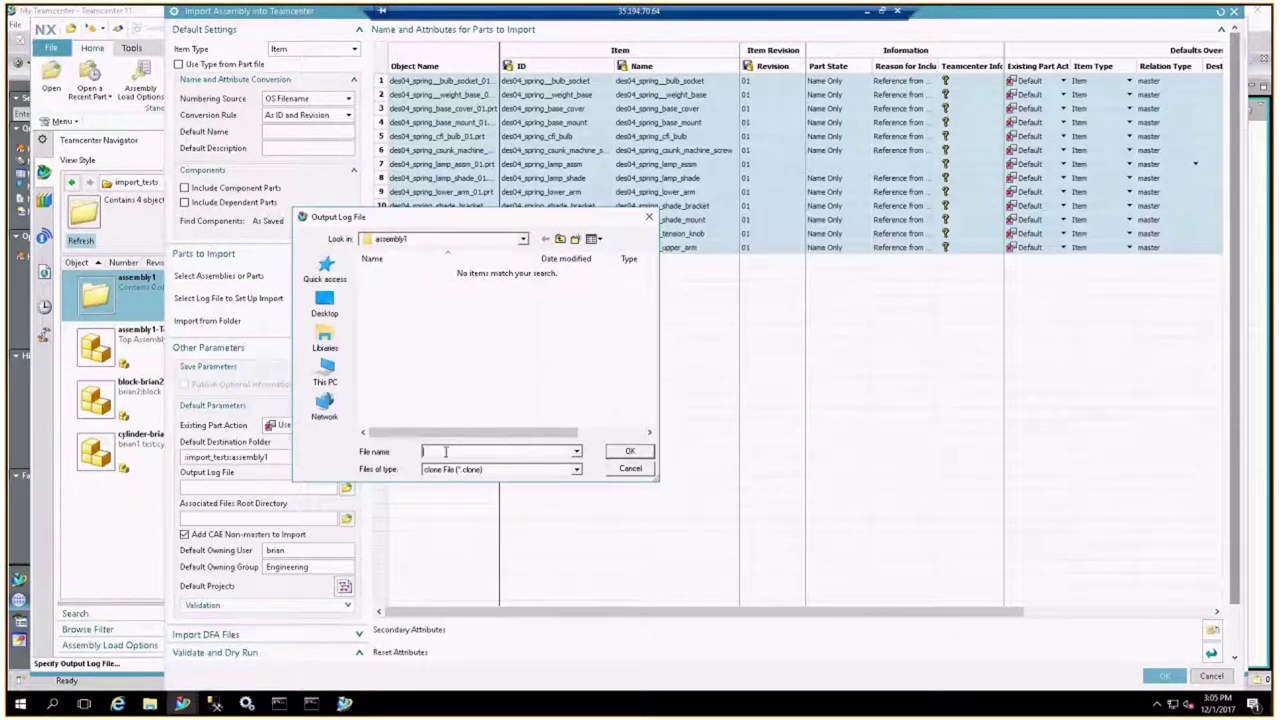
click(523, 239)
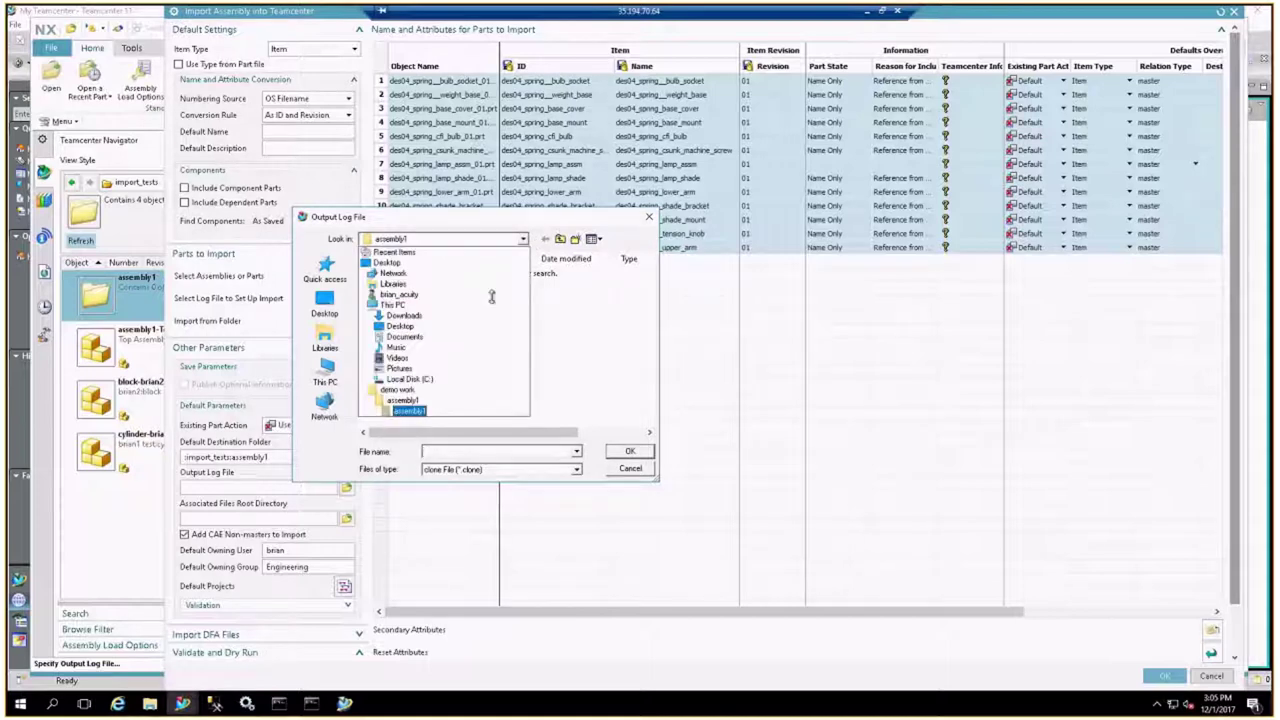
click(408, 411)
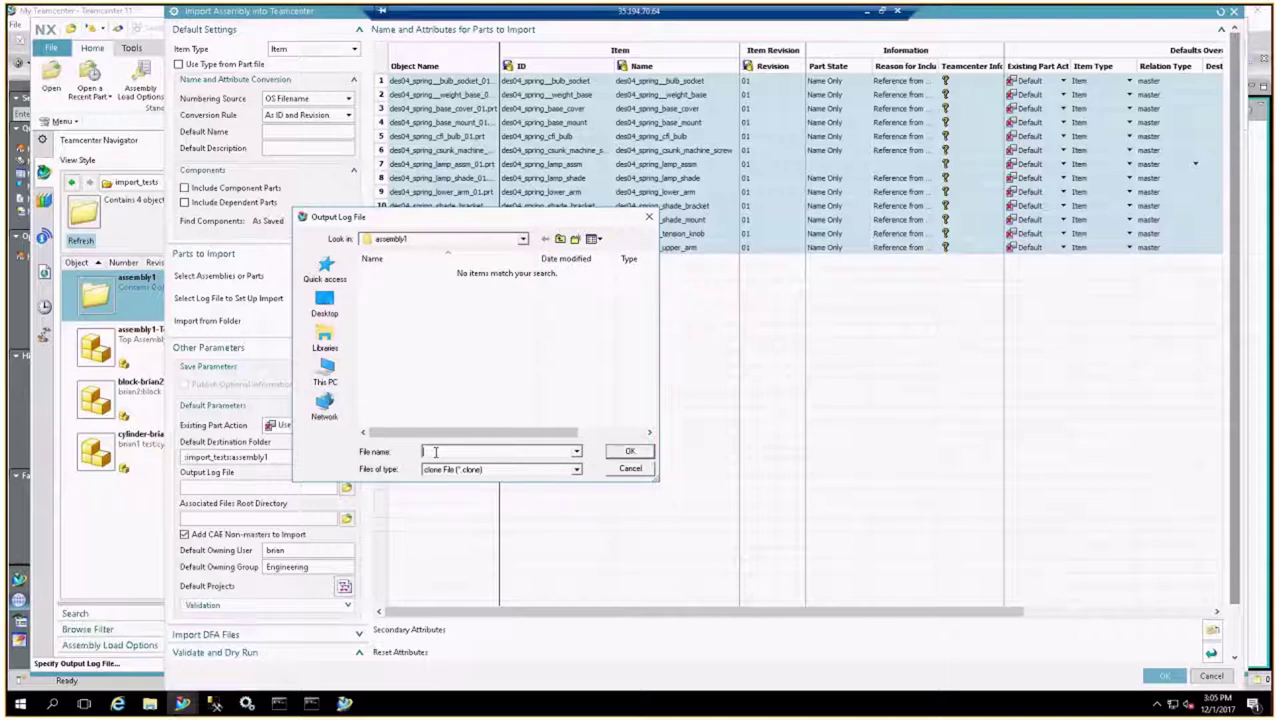
text(import)
click(634, 452)
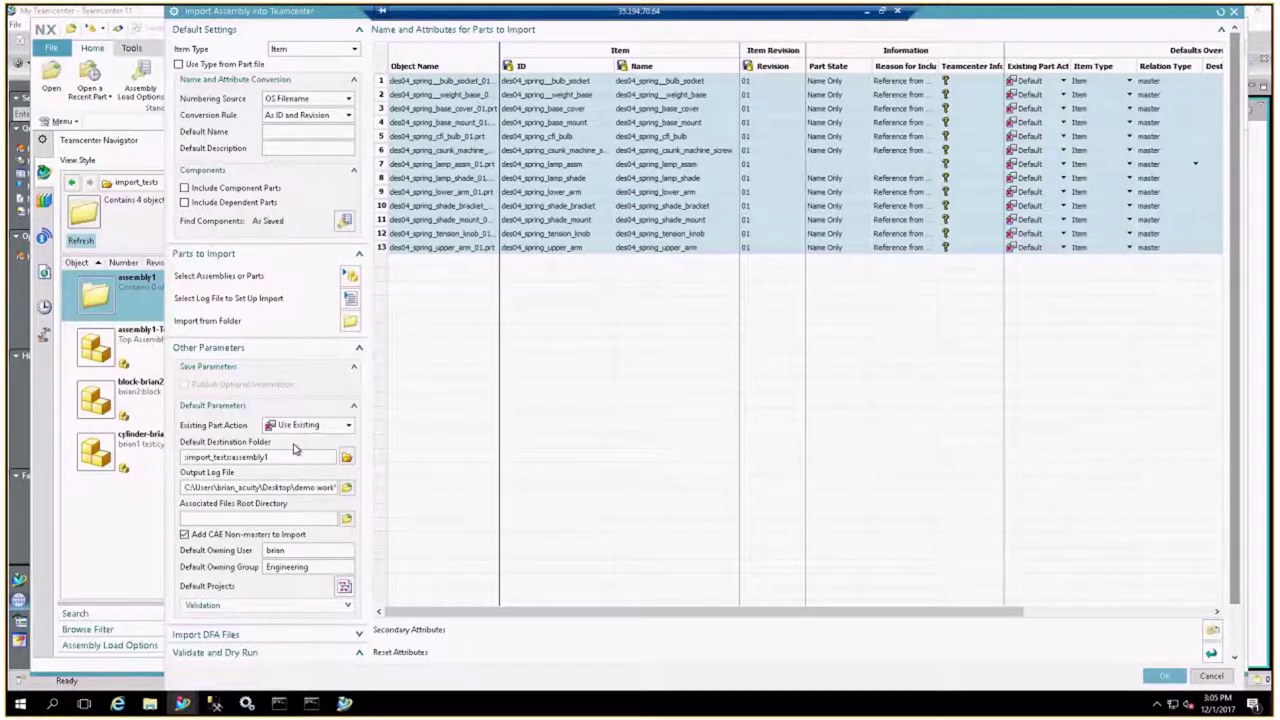
Perform a dry run of the assembly import, review the resulting import log from its beginning, and close it.
click(292, 652)
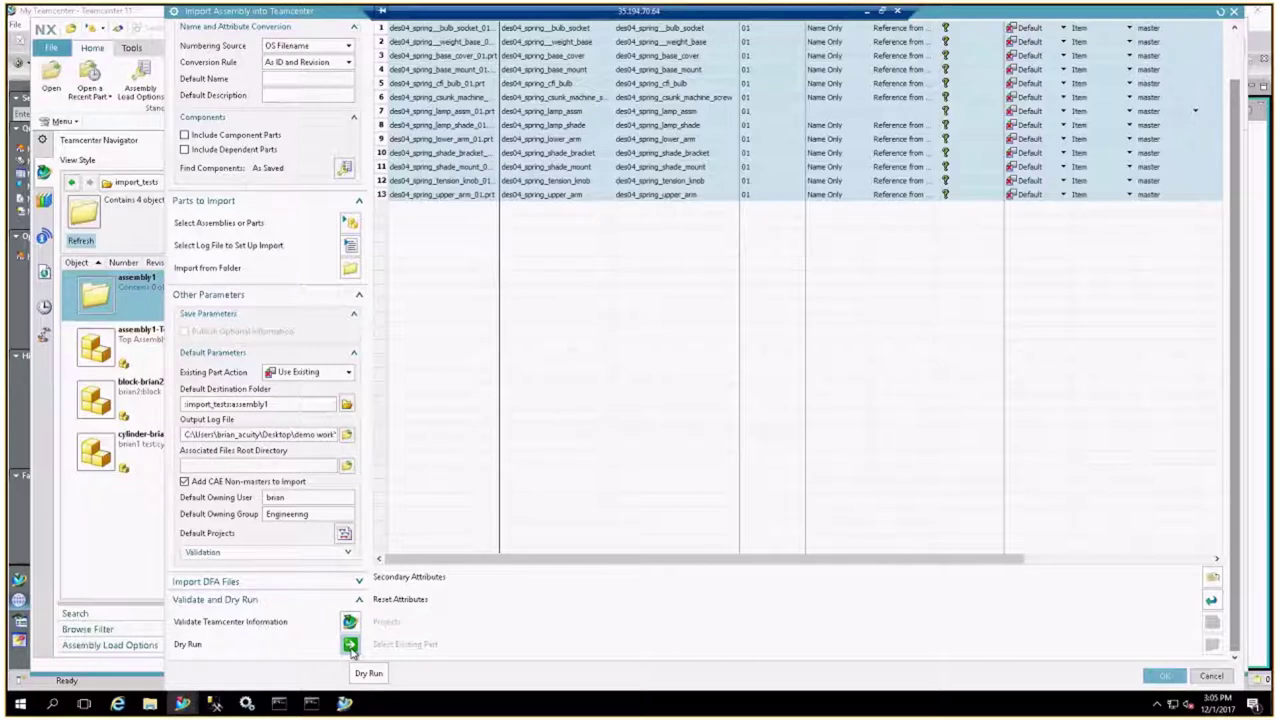
click(350, 645)
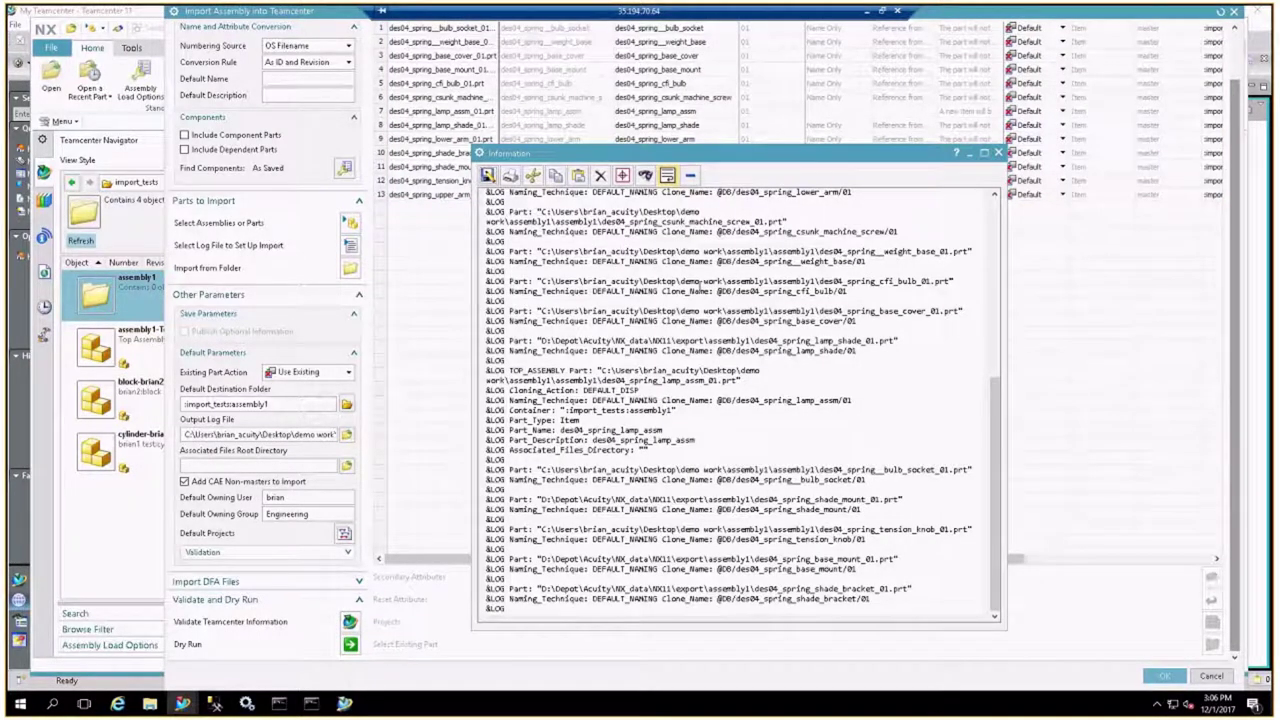
drag(994, 403, 995, 203)
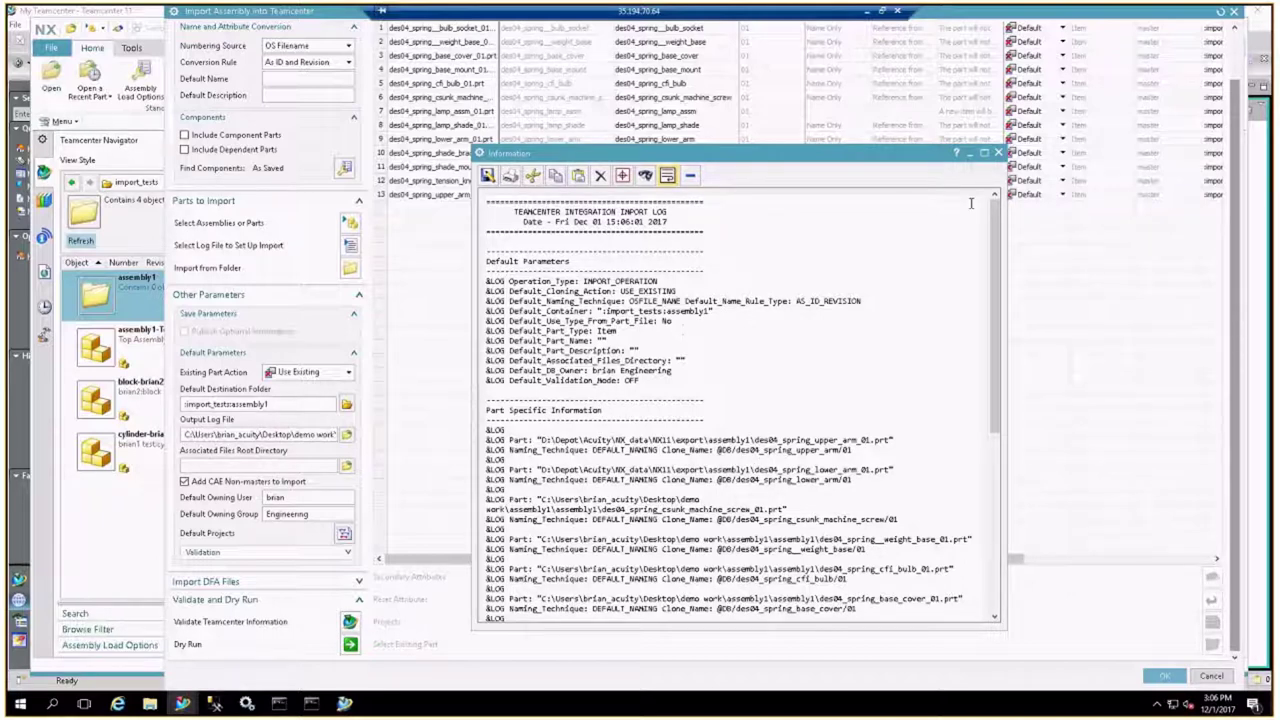
click(998, 153)
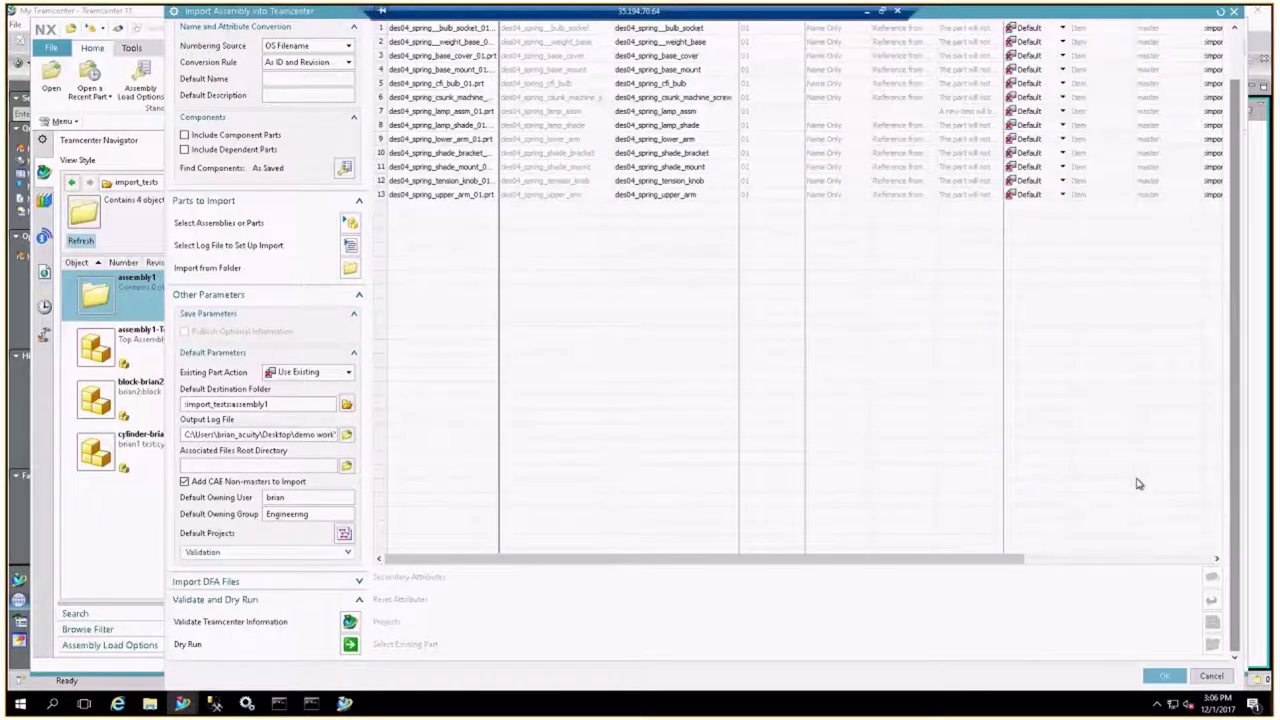
scroll(1241, 293, up, 2)
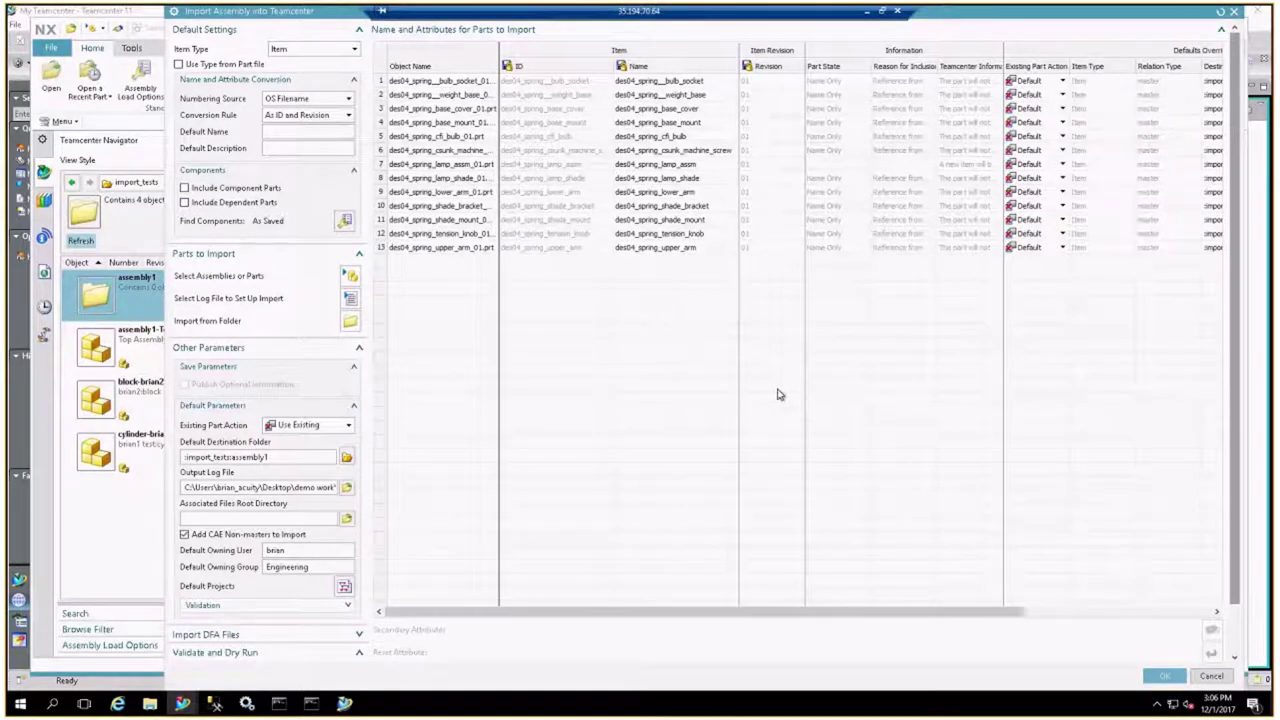
Cancel the assembly import and open import_1.clone from the local assembly1 folder in Notepad++, showing its default parameters.
click(1211, 676)
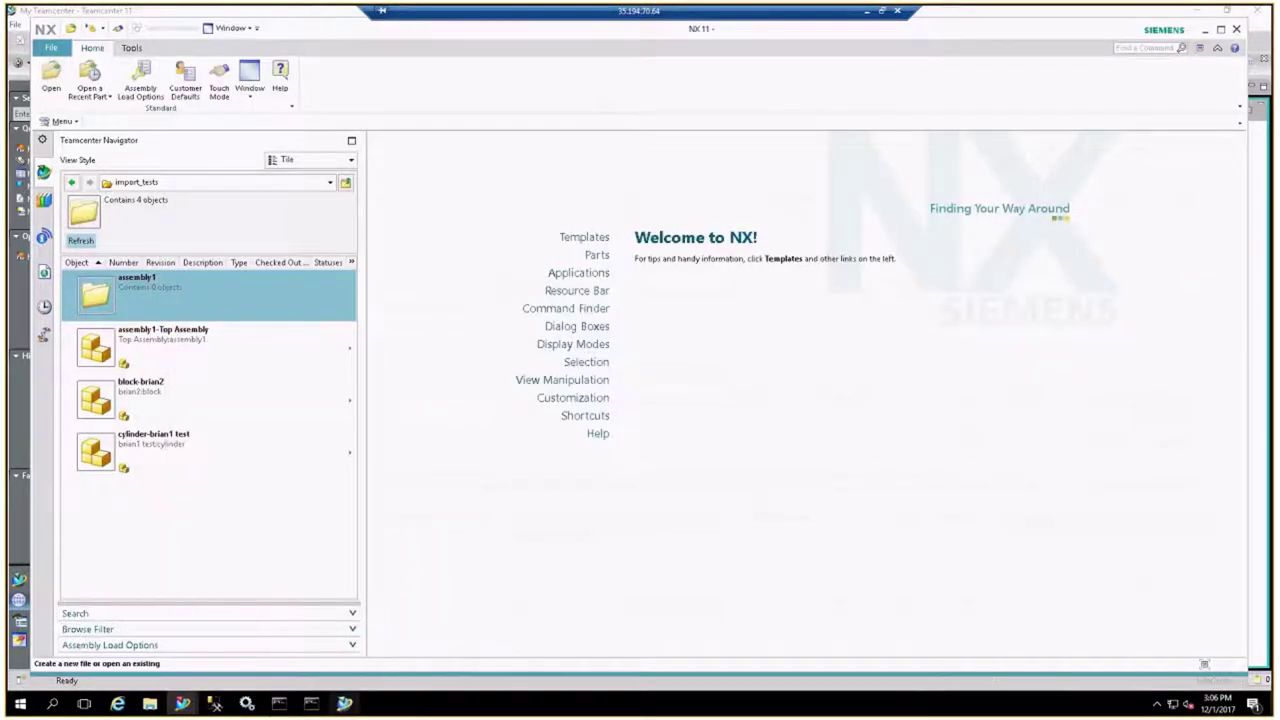
click(152, 706)
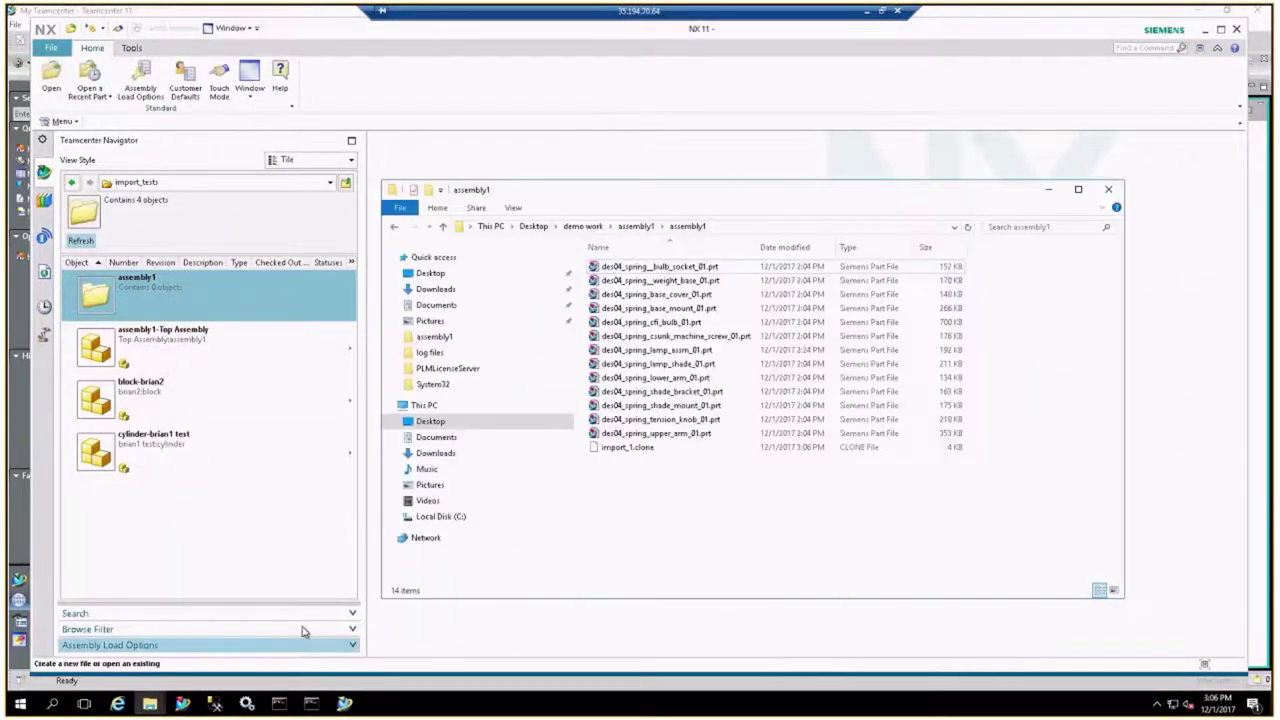
right_click(626, 450)
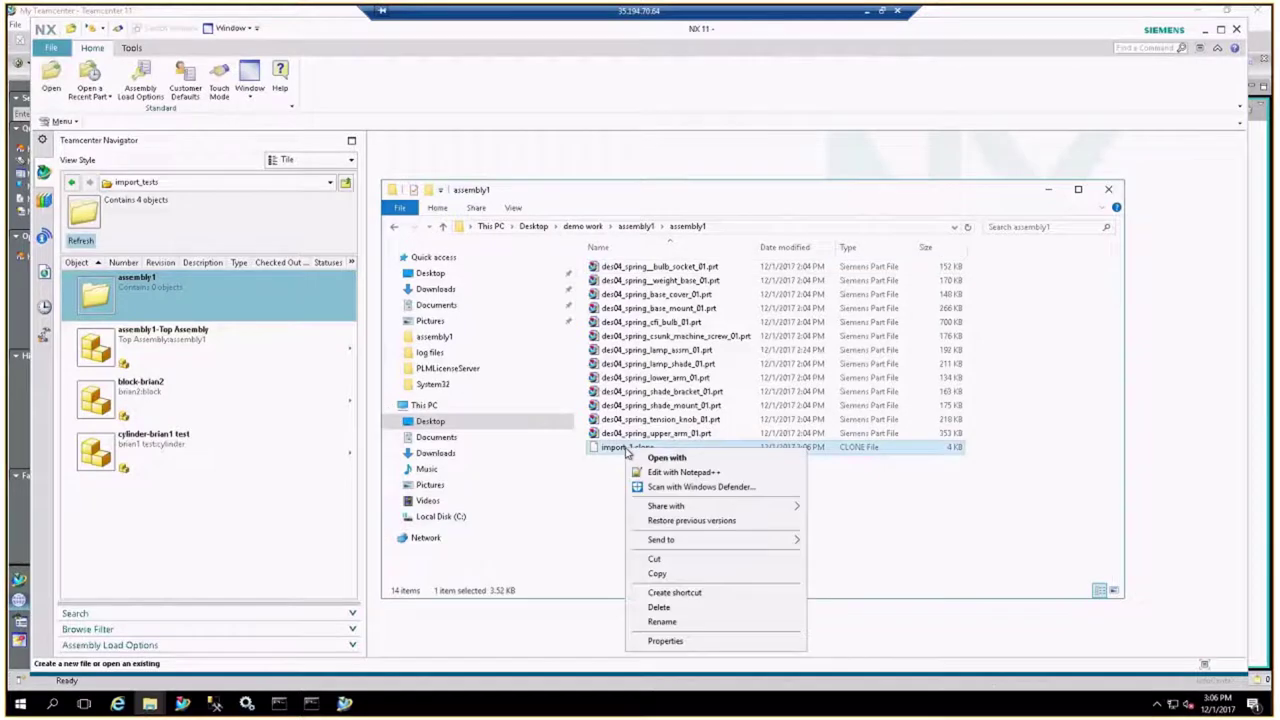
click(689, 472)
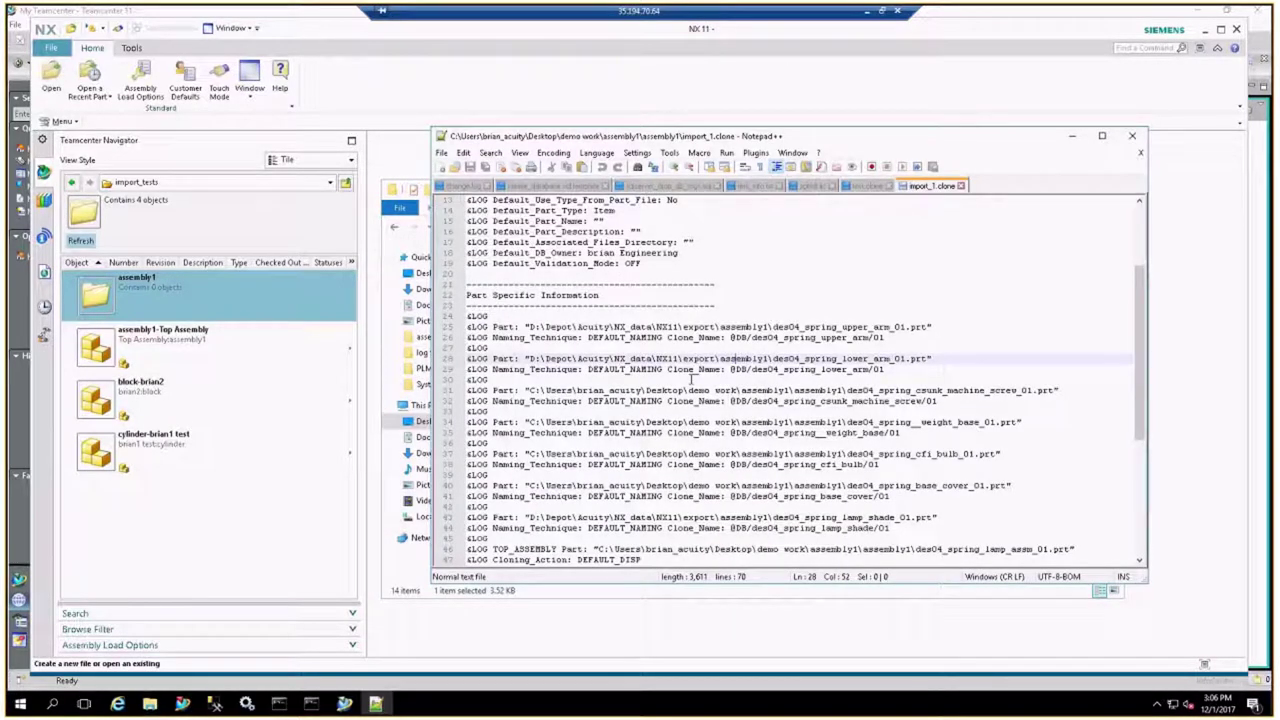
scroll(690, 378, up, 4)
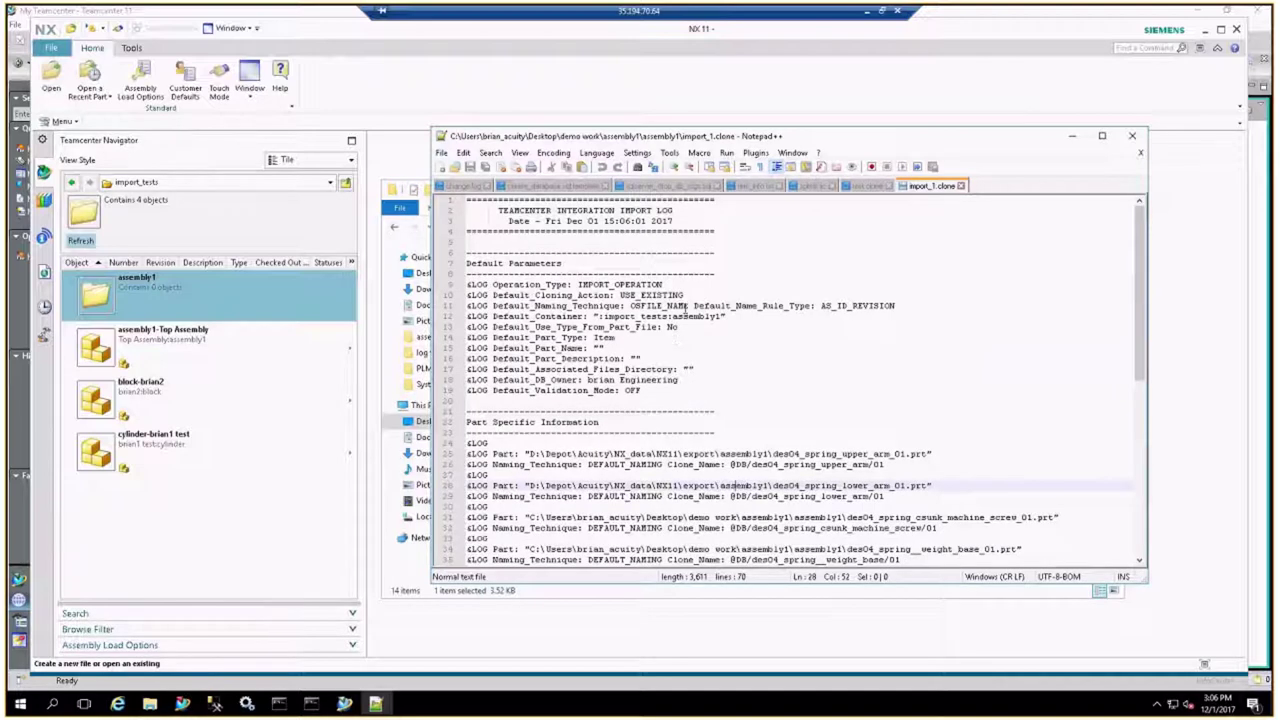
Check the default cloning action and container in the log, and replace the whole default naming technique value, including its rule type, with USER_NAME.
drag(684, 296, 625, 302)
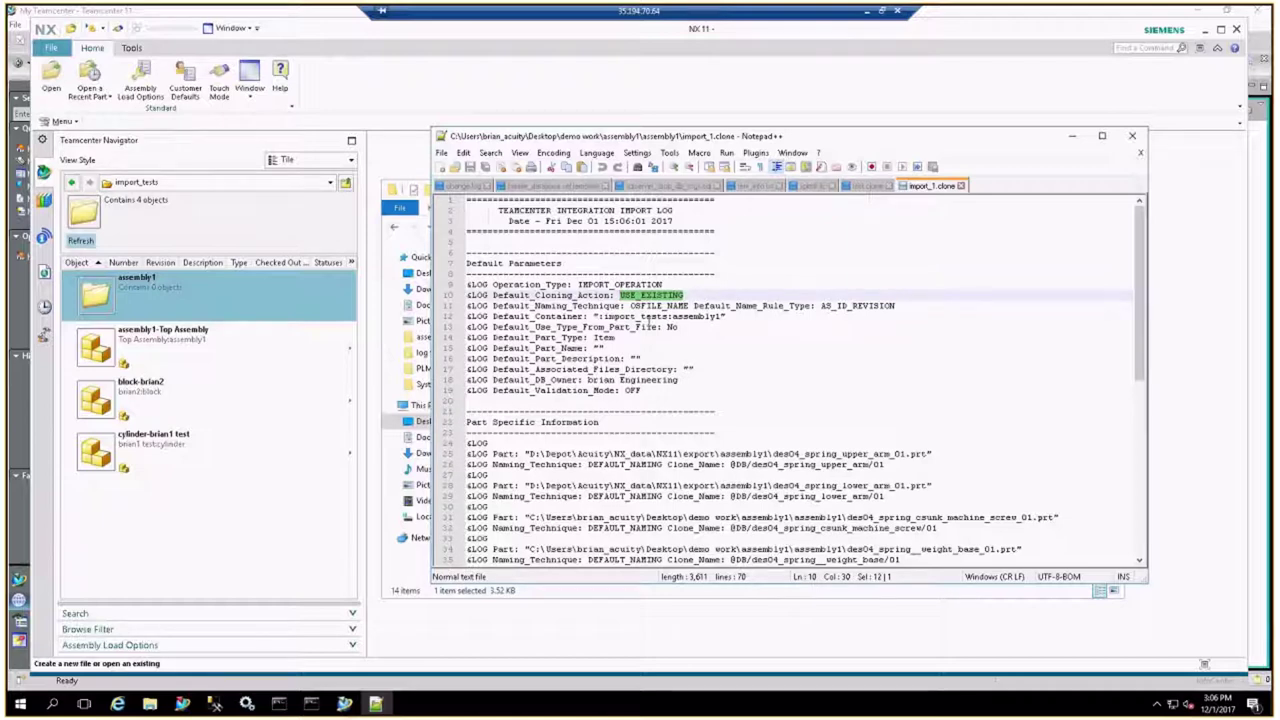
click(706, 316)
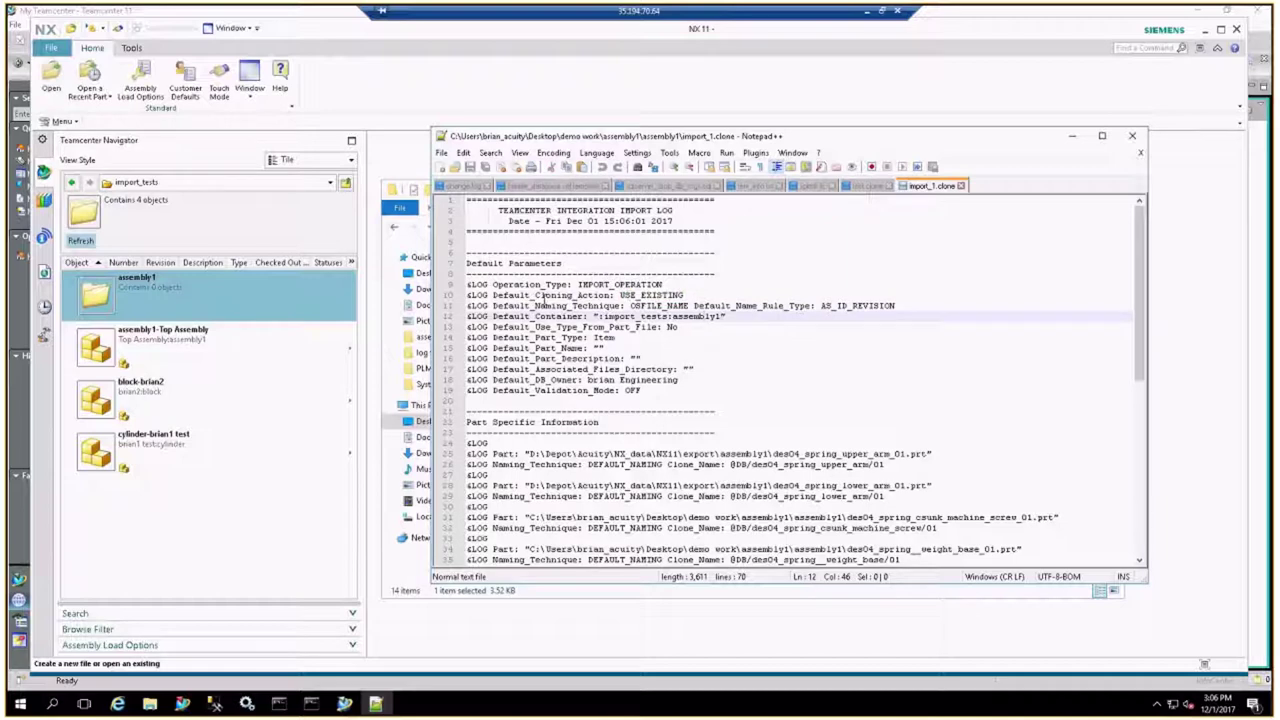
drag(897, 305, 631, 307)
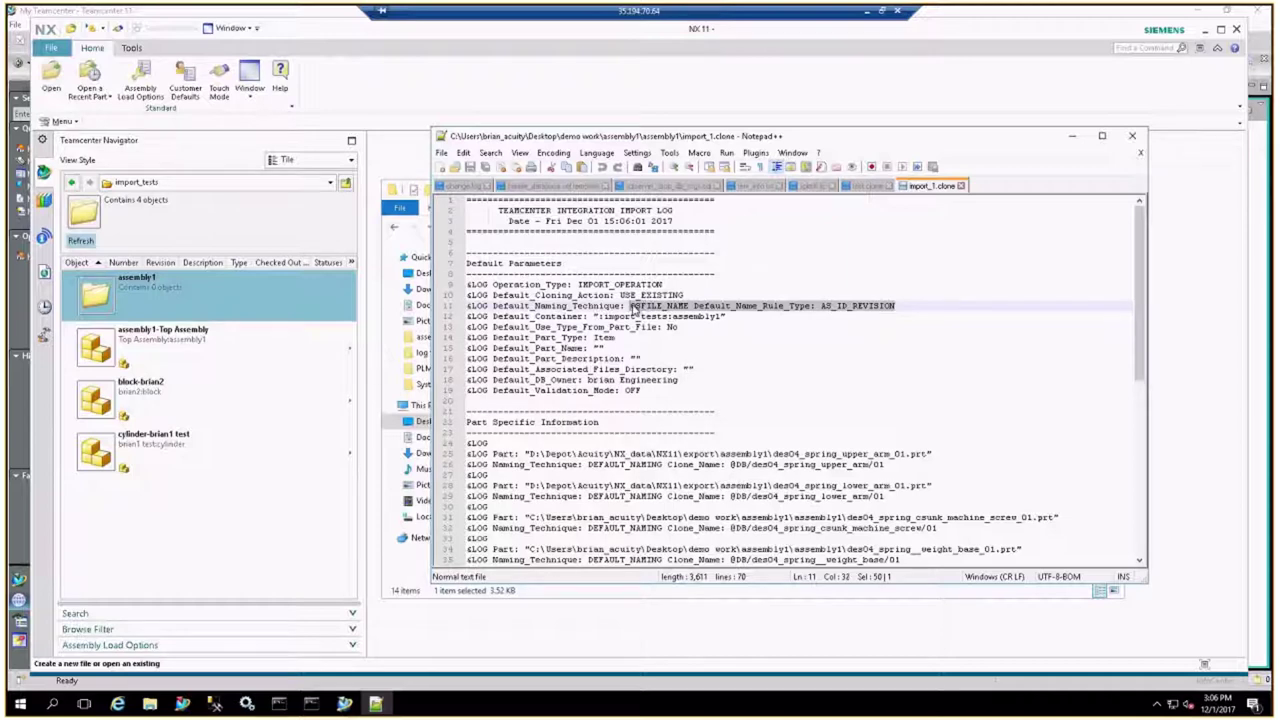
text(USER)
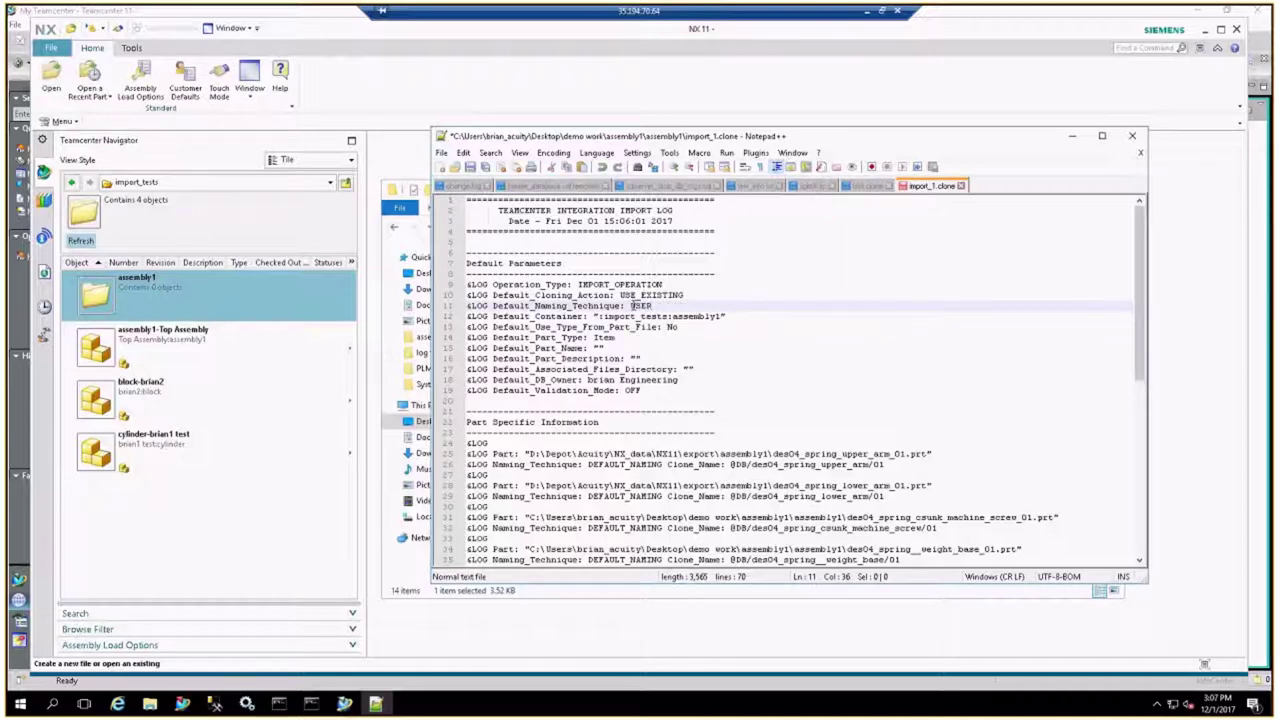
text(_NAME)
click(633, 348)
Examine the part-specific entries of the import log, including the top assembly block, against the default parameters, and close Notepad++.
scroll(640, 384, down, 2)
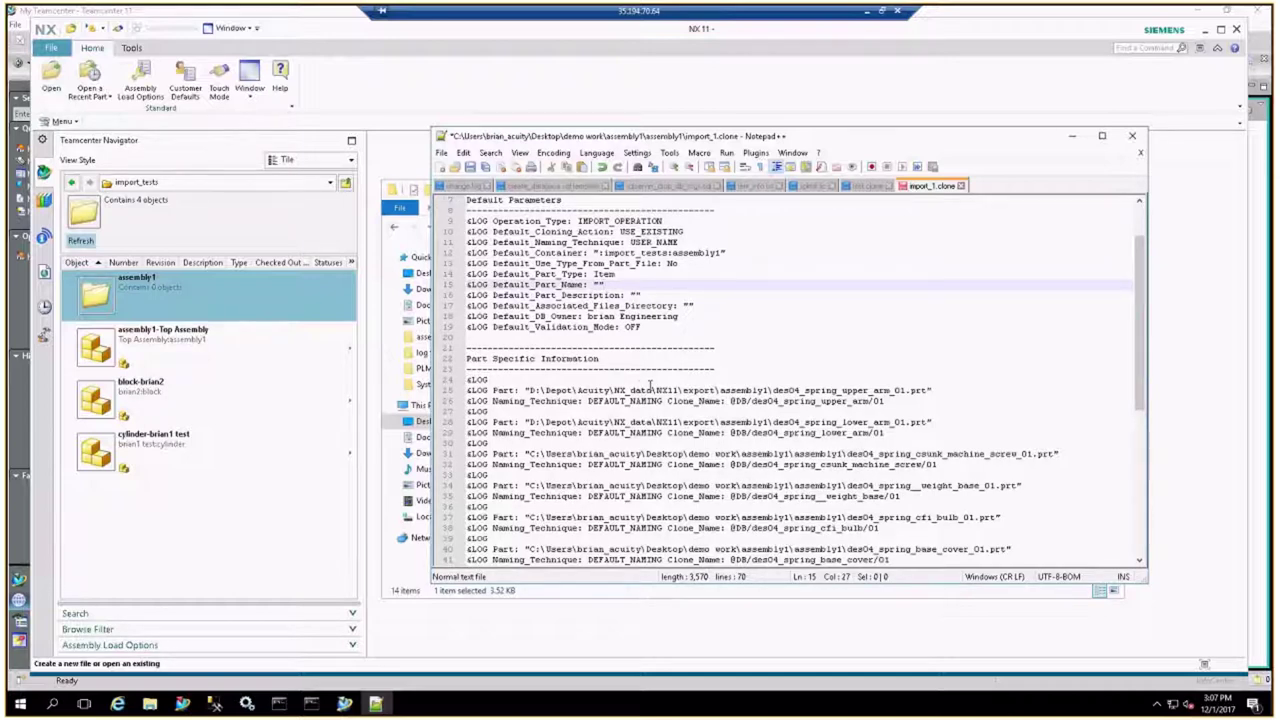
scroll(664, 399, down, 1)
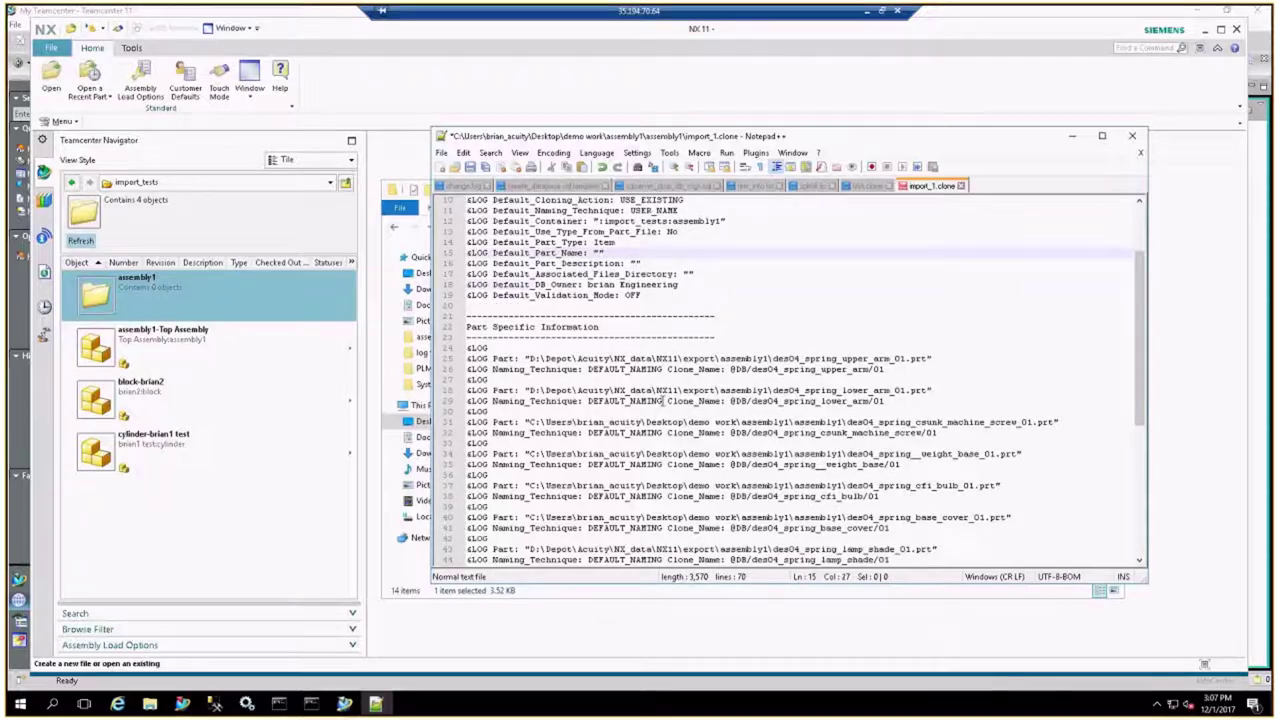
scroll(664, 400, down, 1)
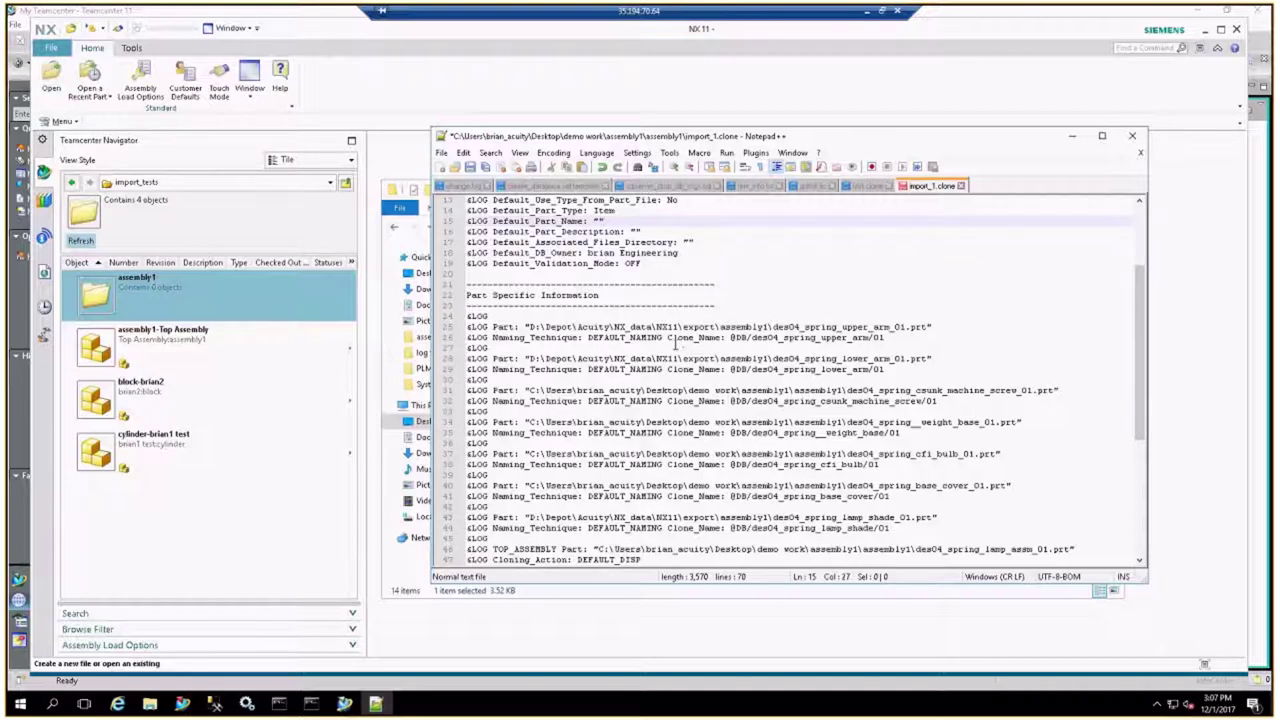
scroll(658, 386, down, 1)
scroll(659, 386, down, 3)
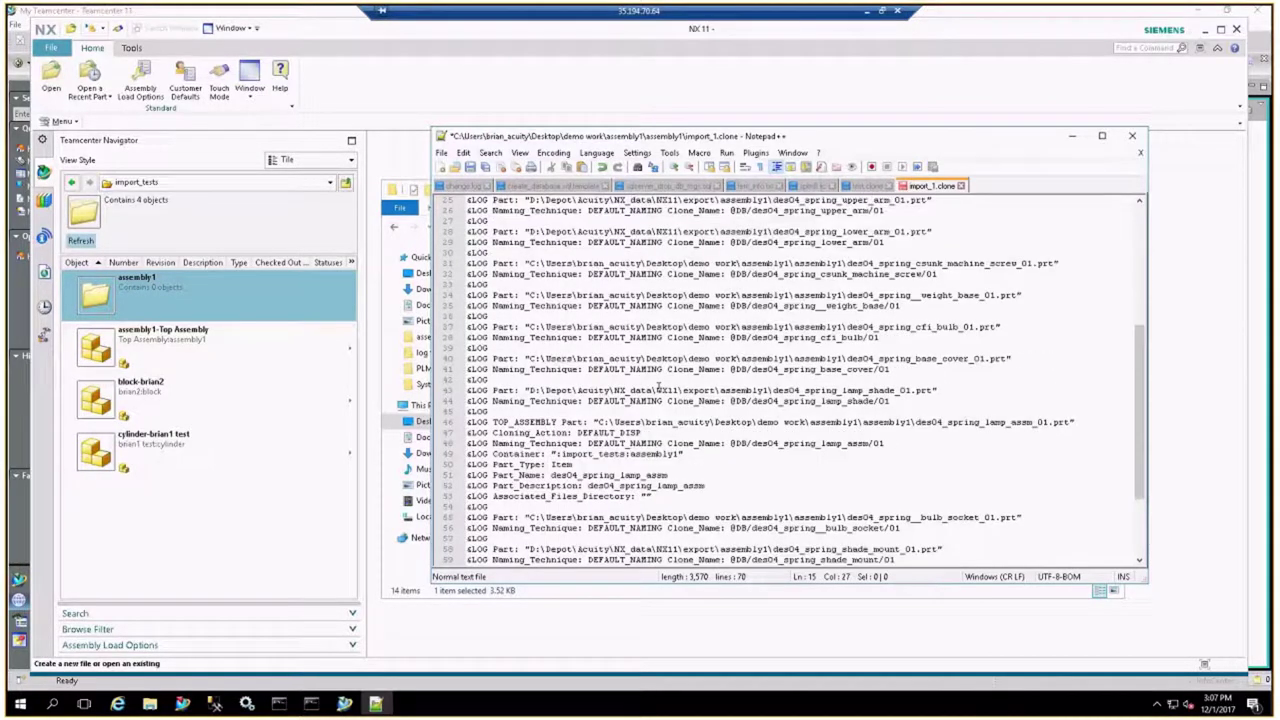
scroll(658, 386, down, 4)
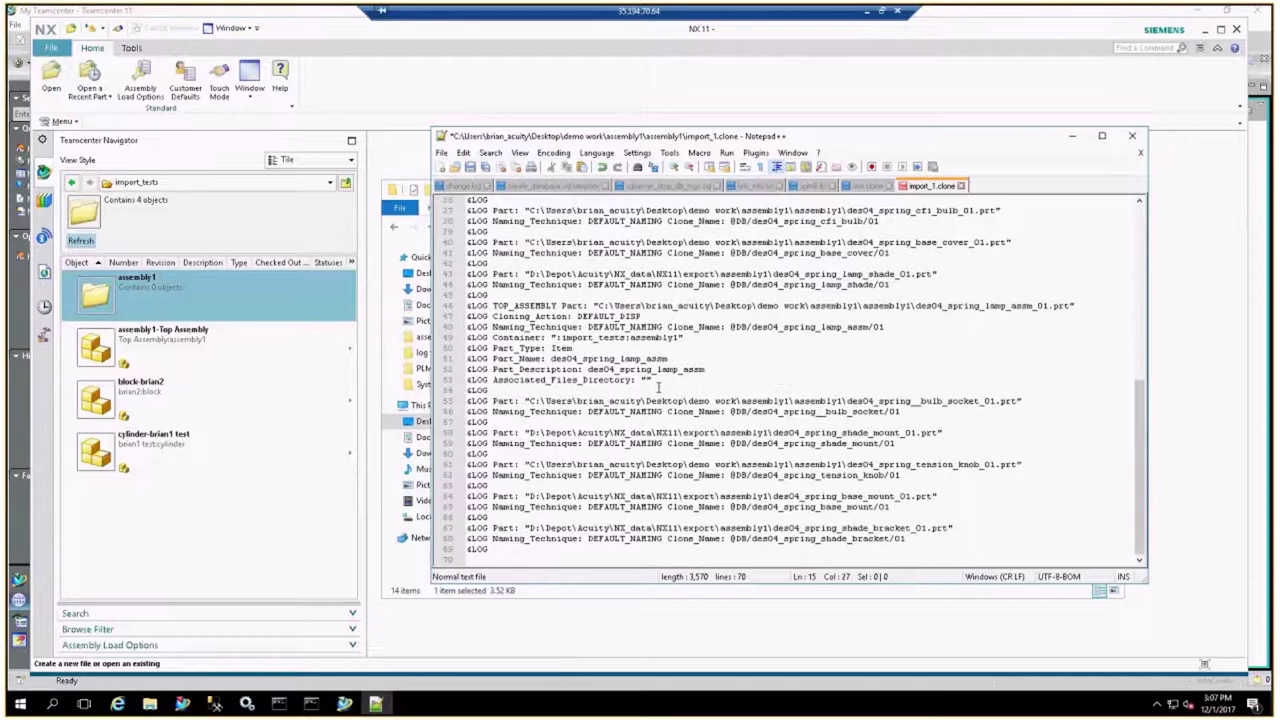
scroll(658, 387, up, 4)
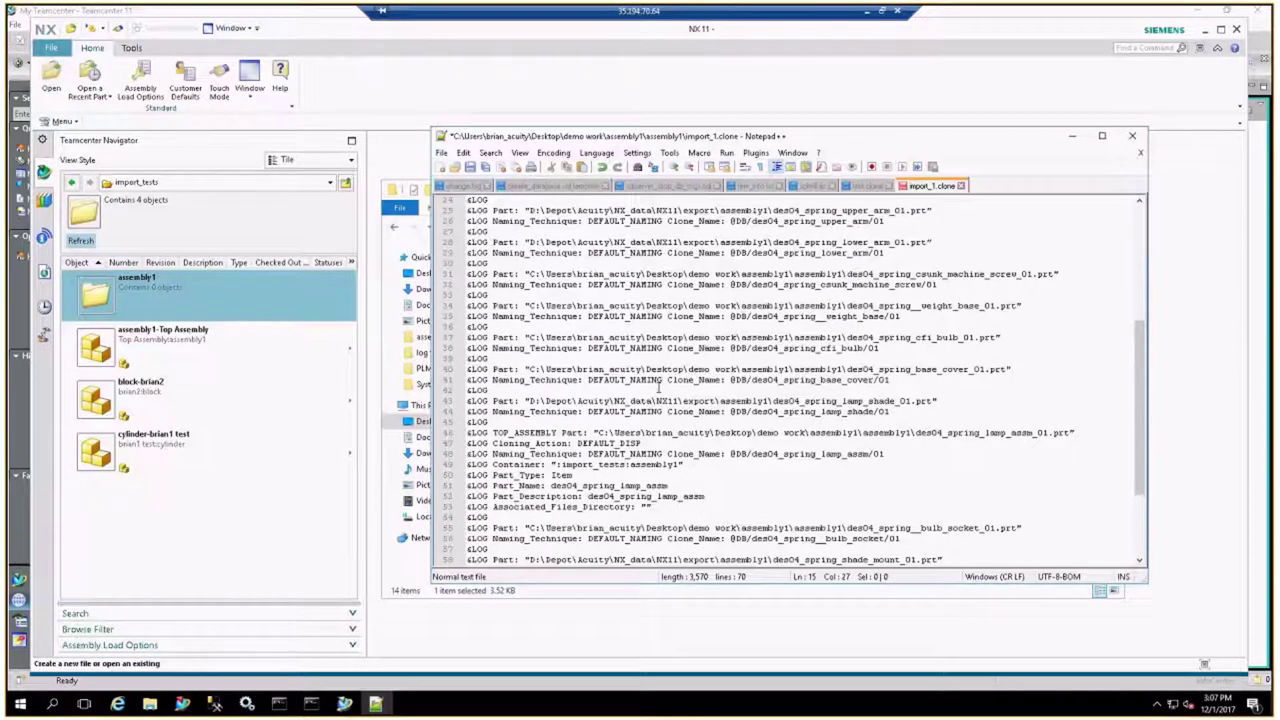
scroll(658, 387, up, 3)
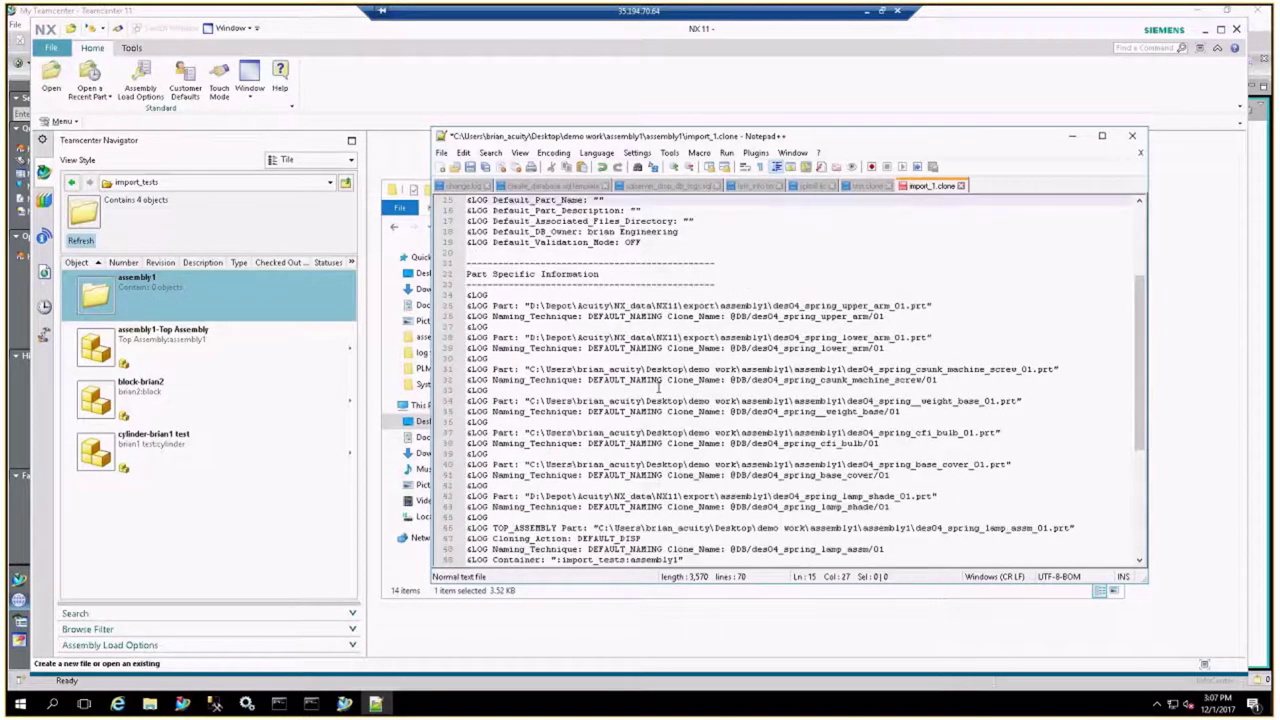
scroll(658, 387, up, 2)
scroll(658, 387, up, 2)
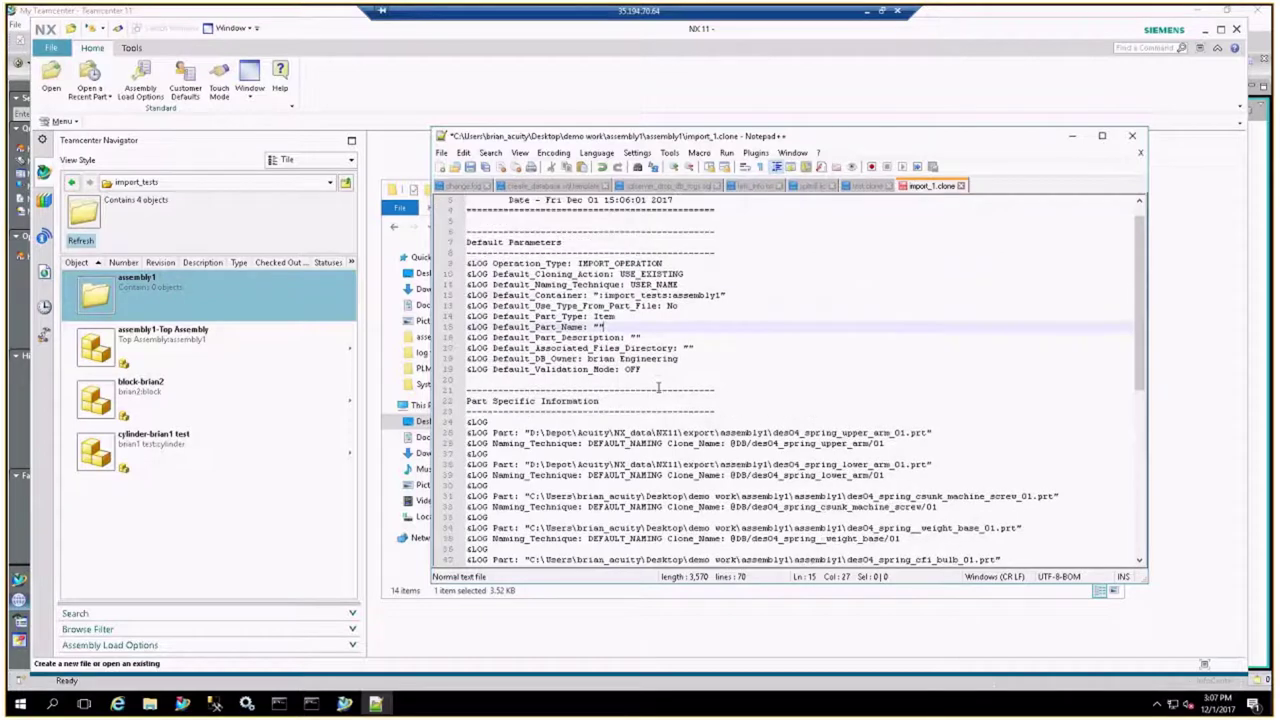
scroll(663, 443, down, 3)
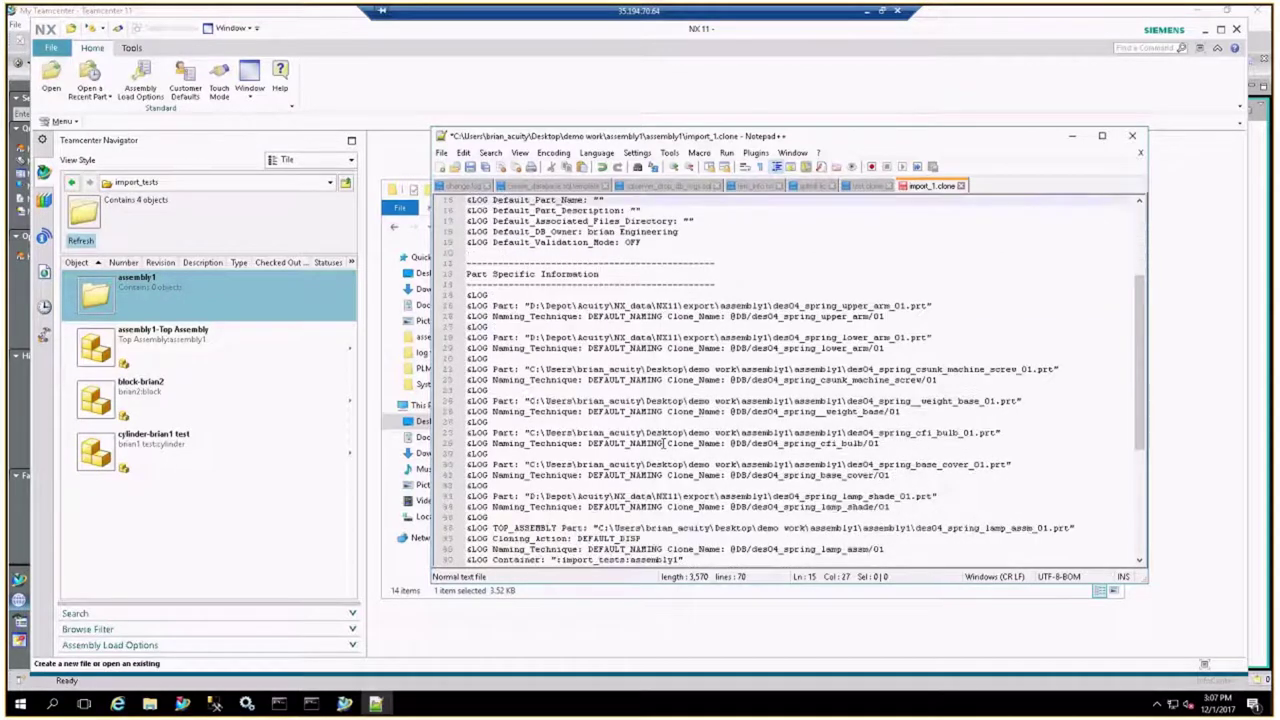
click(1134, 137)
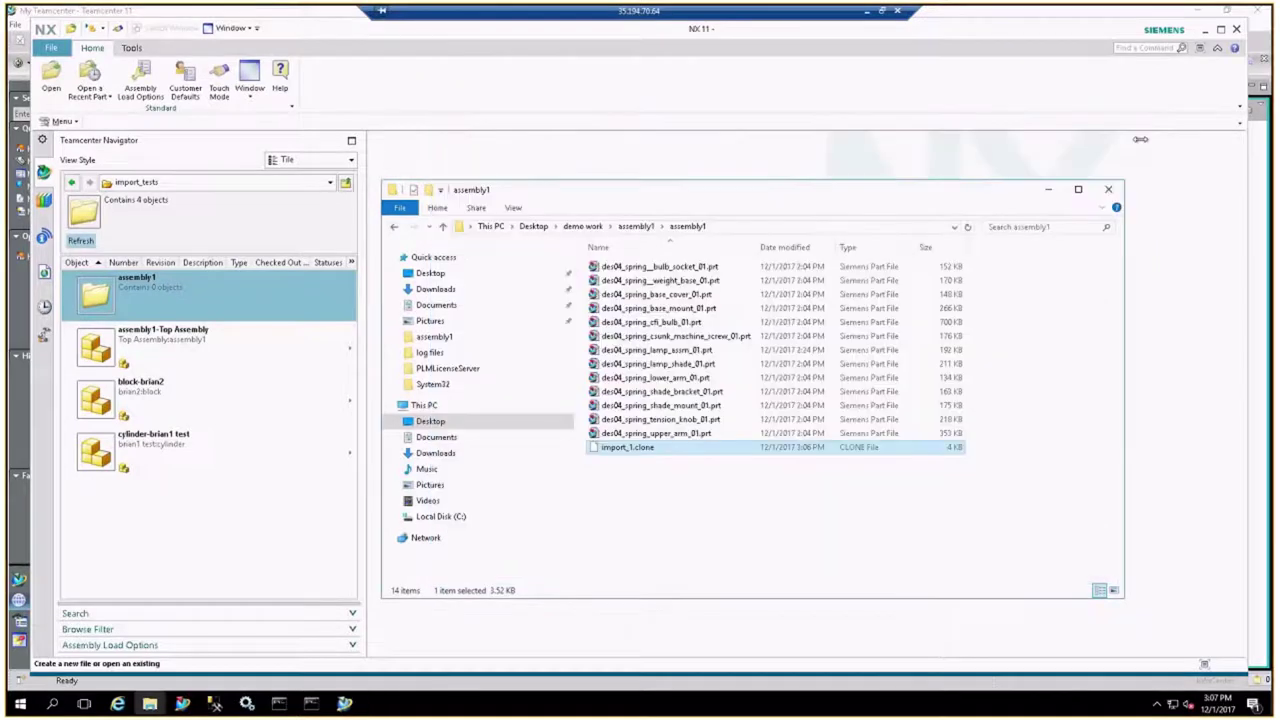
Reopen import_1.clone in Notepad++, examine how each part's path maps to its clone name and the top assembly settings, and close the editor.
right_click(652, 450)
click(680, 474)
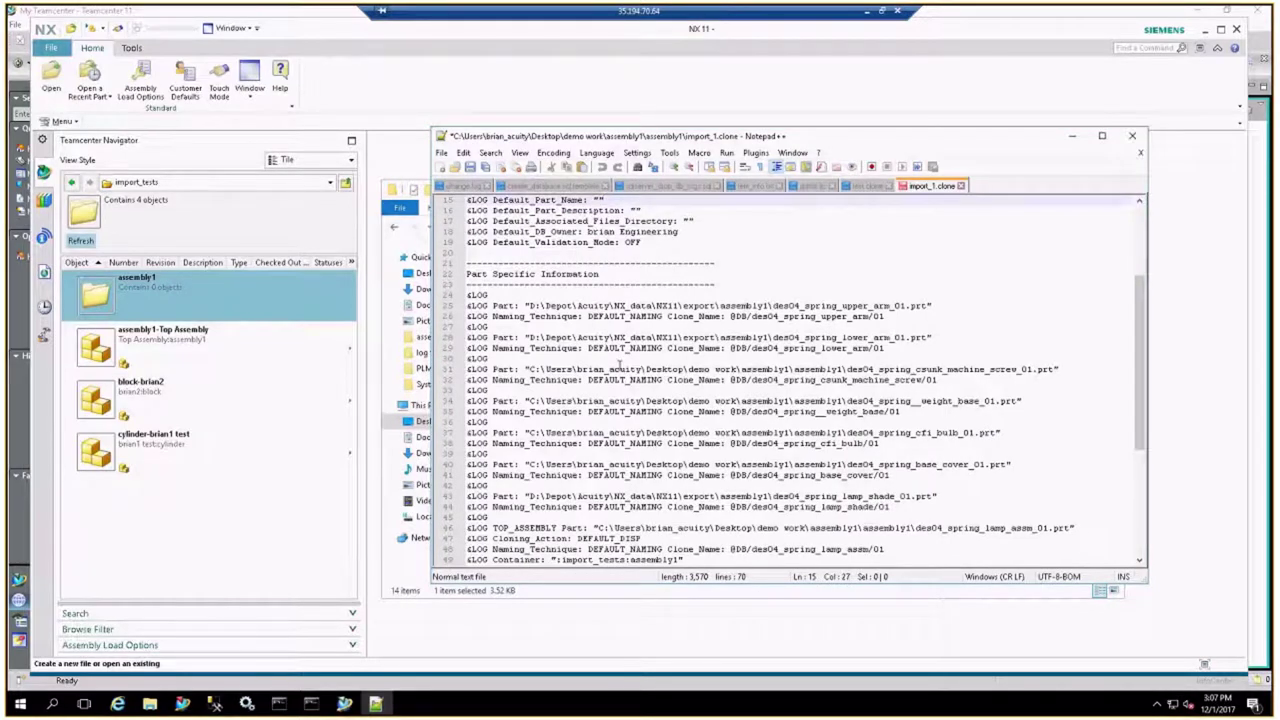
scroll(620, 366, up, 3)
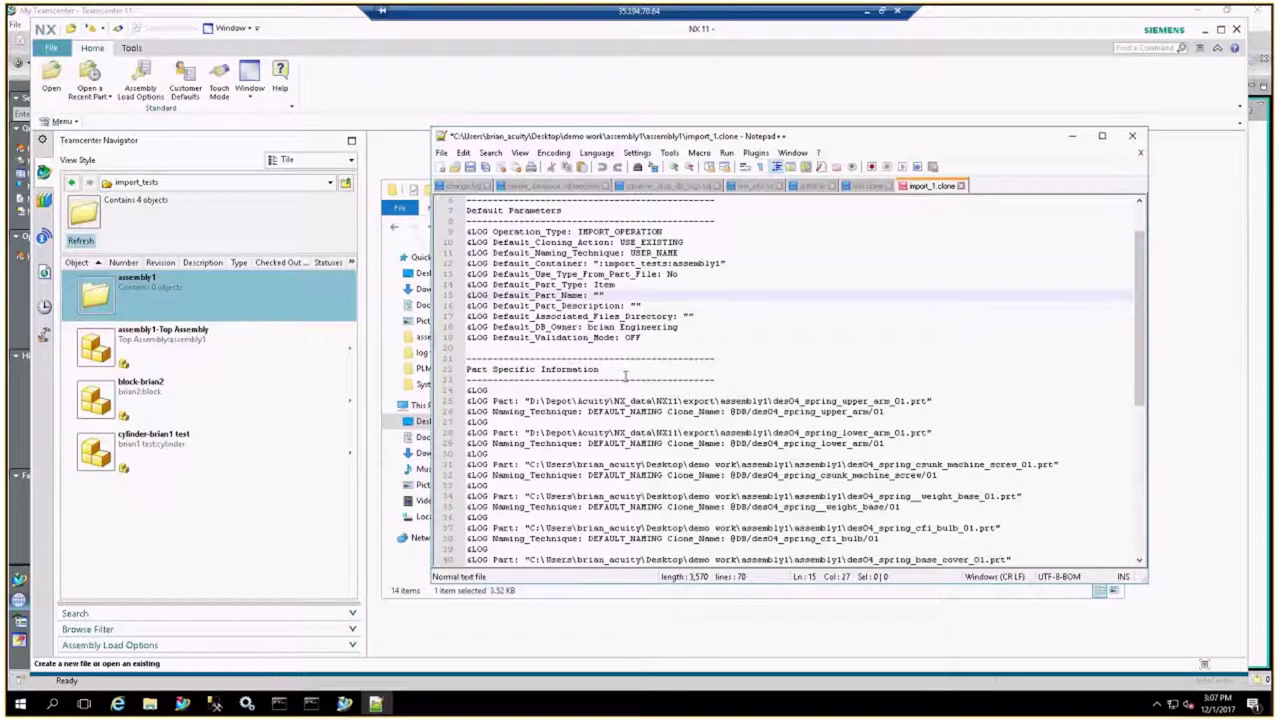
scroll(625, 376, down, 1)
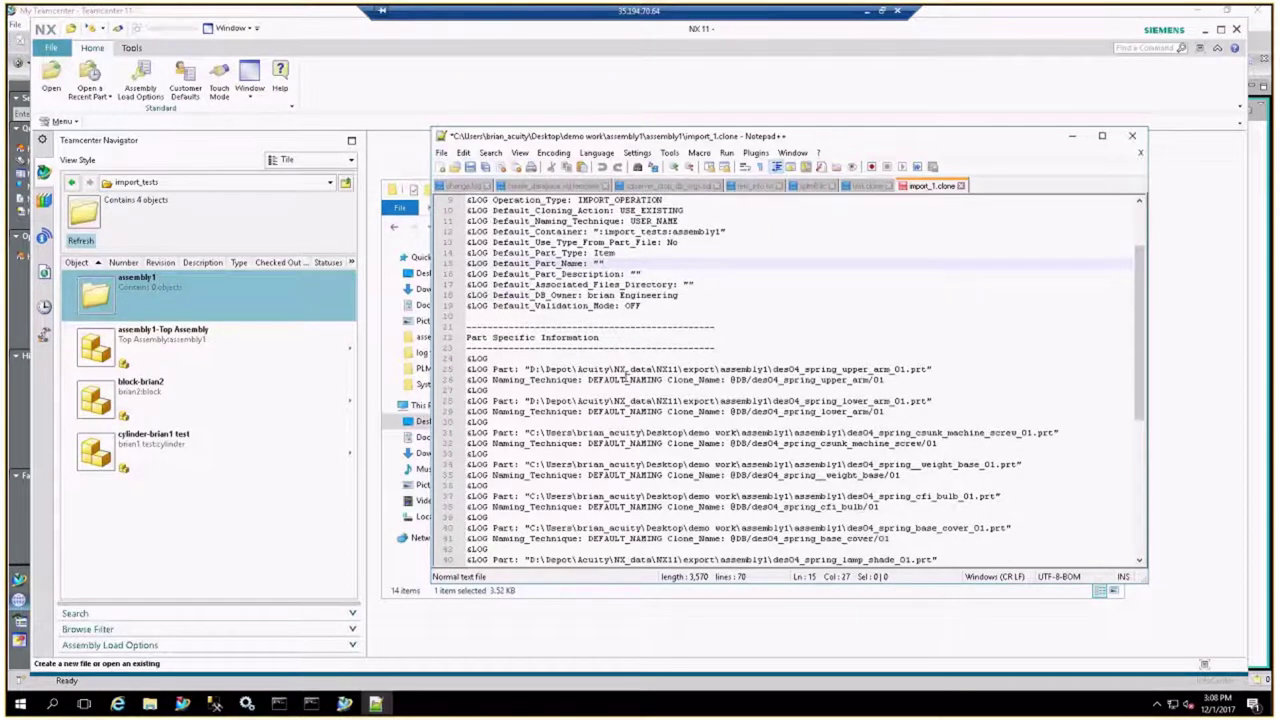
scroll(627, 378, down, 7)
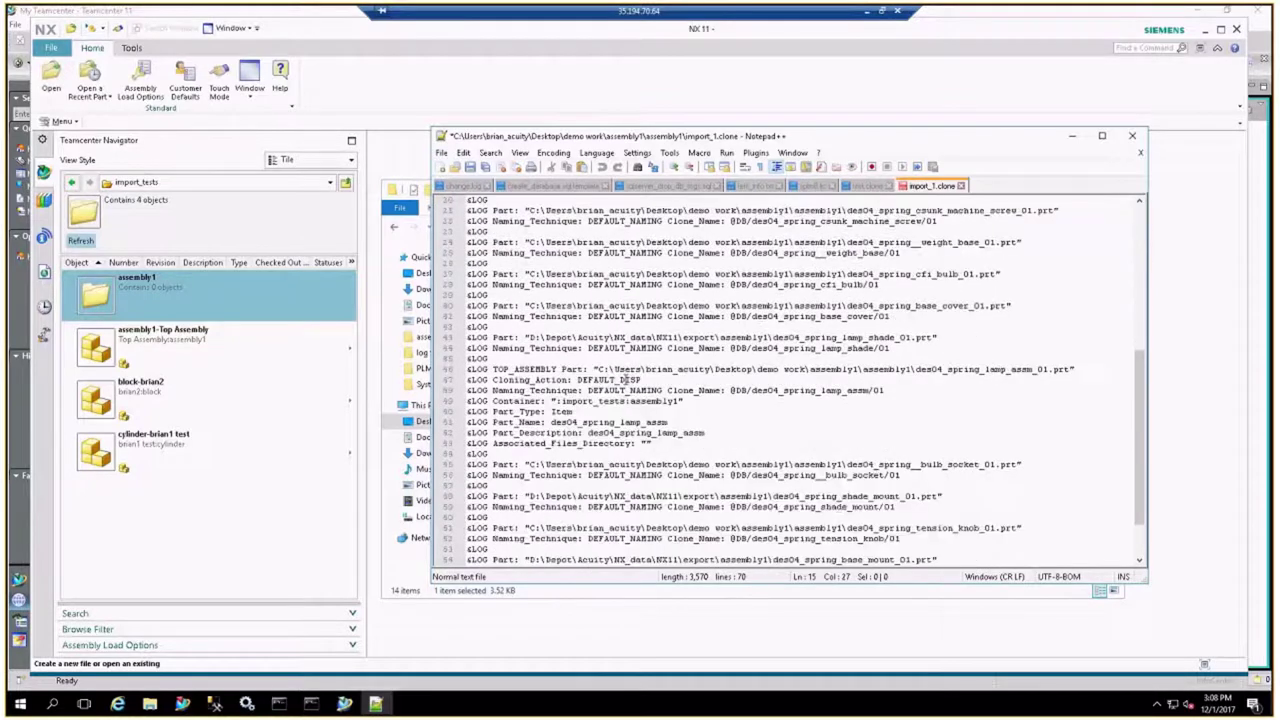
scroll(627, 380, down, 2)
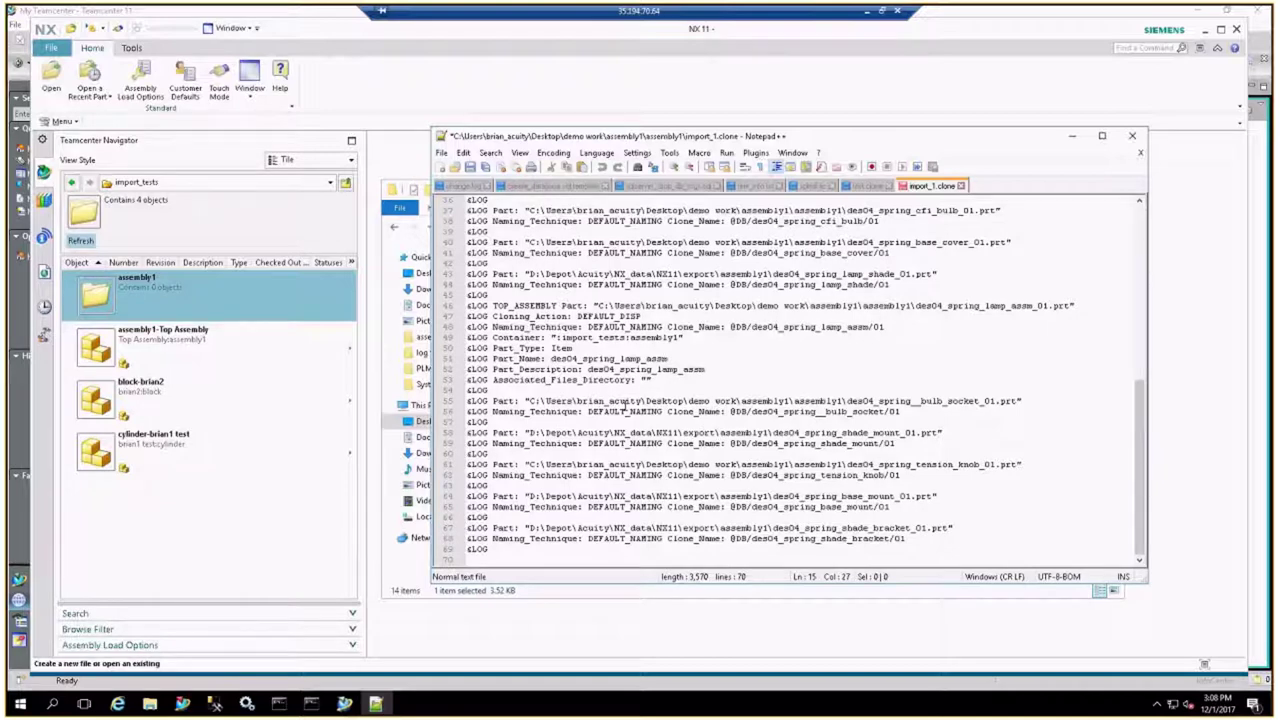
scroll(627, 404, up, 4)
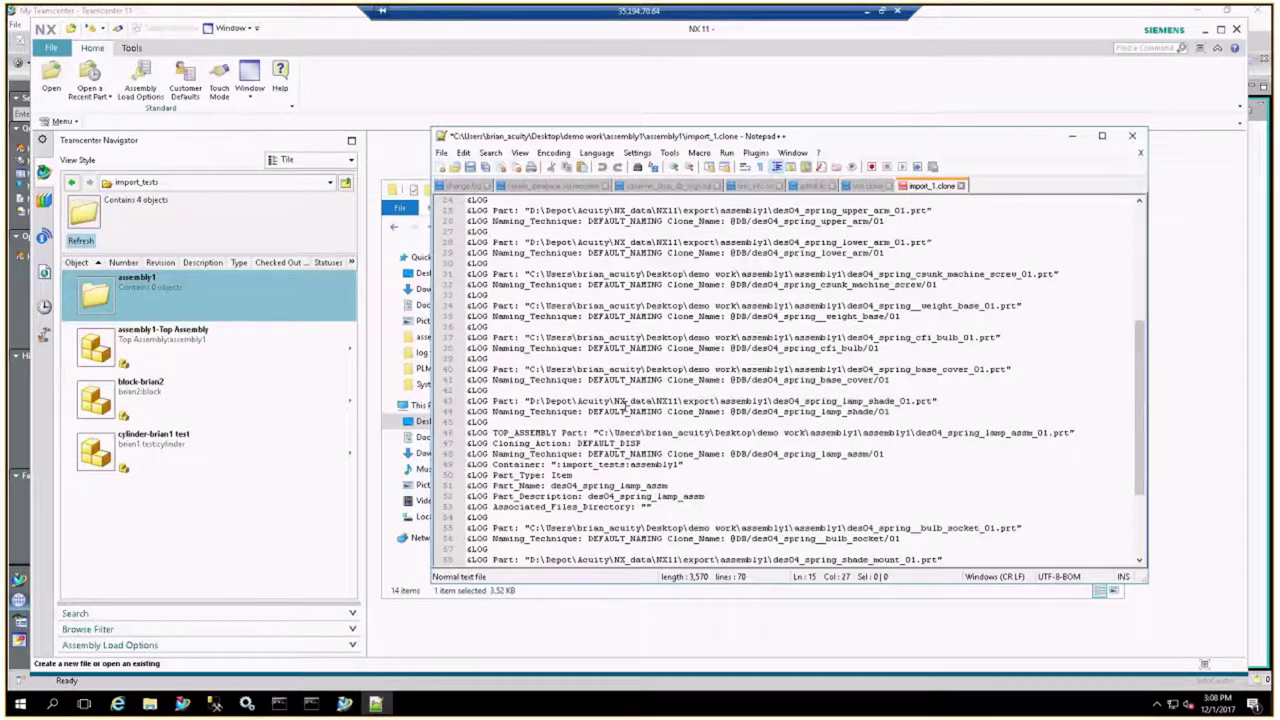
scroll(627, 404, up, 4)
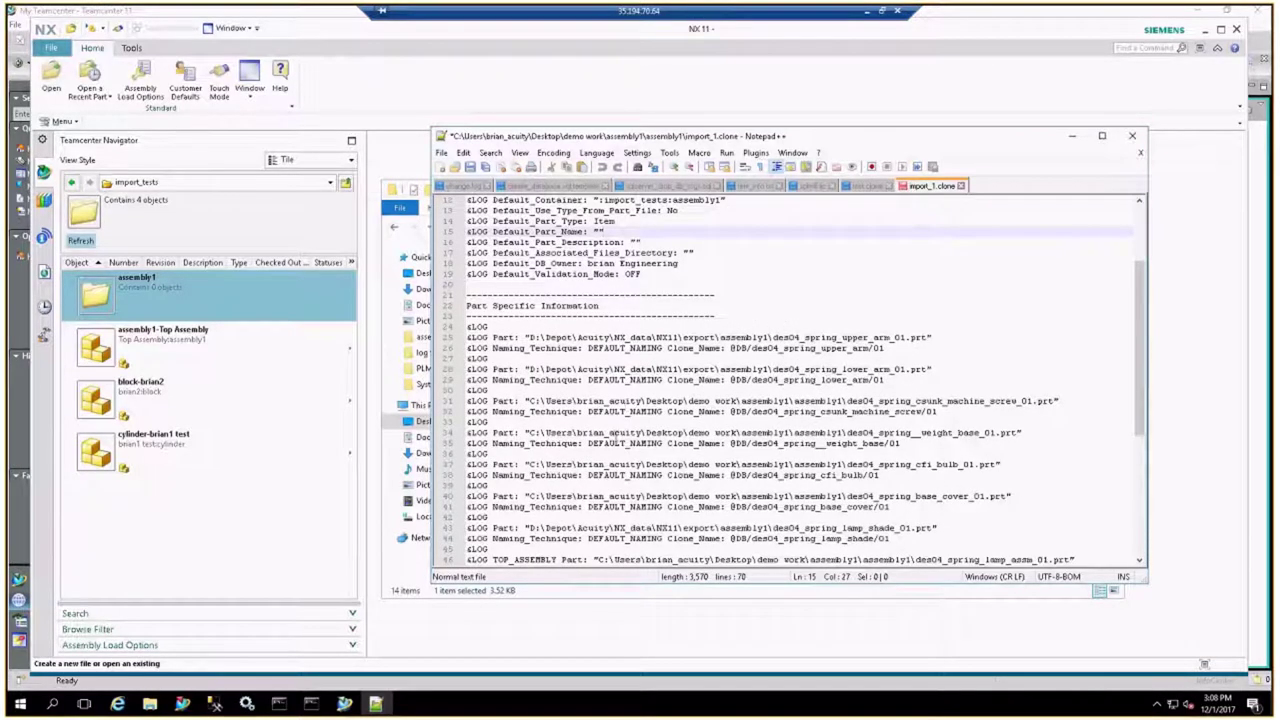
scroll(618, 430, up, 4)
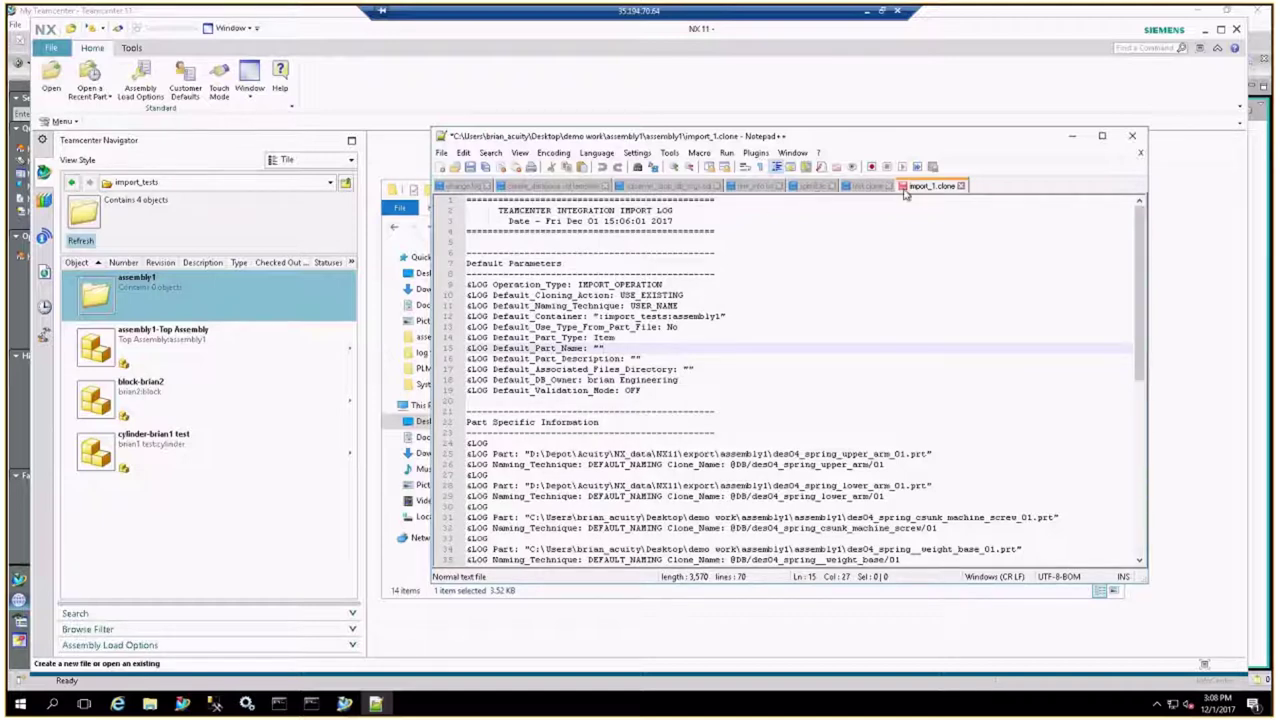
scroll(840, 405, down, 4)
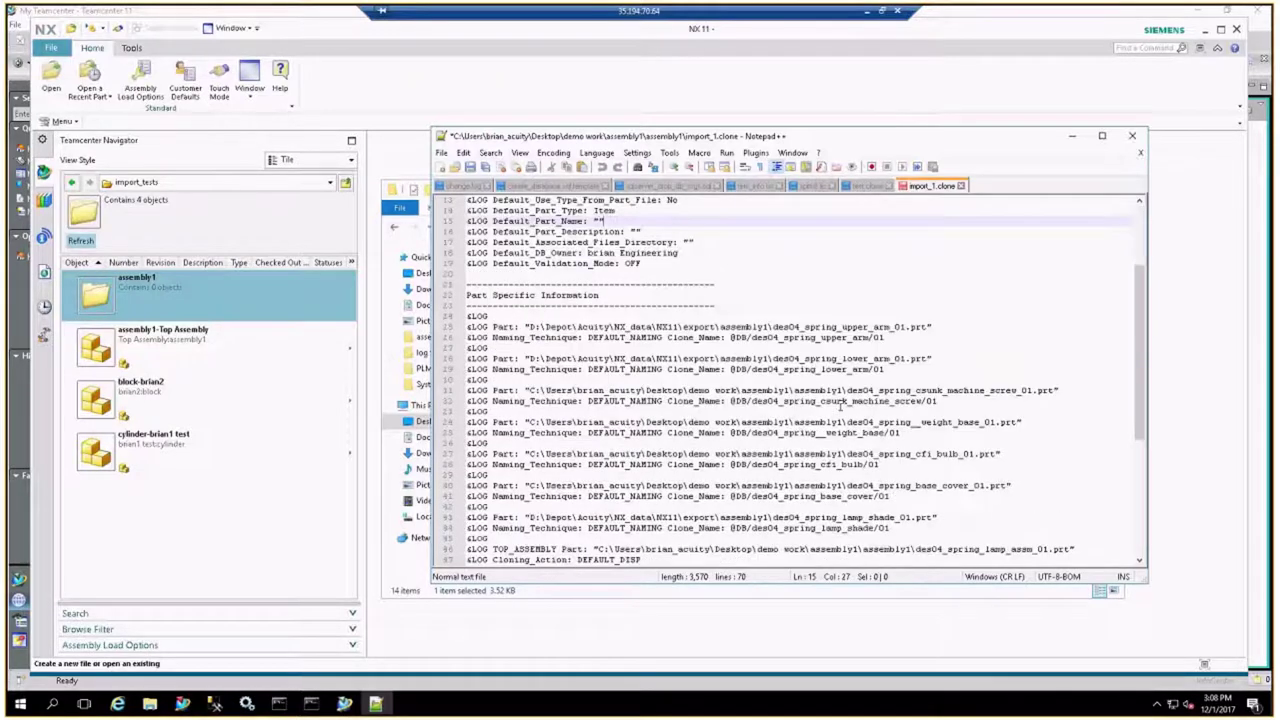
scroll(840, 405, down, 4)
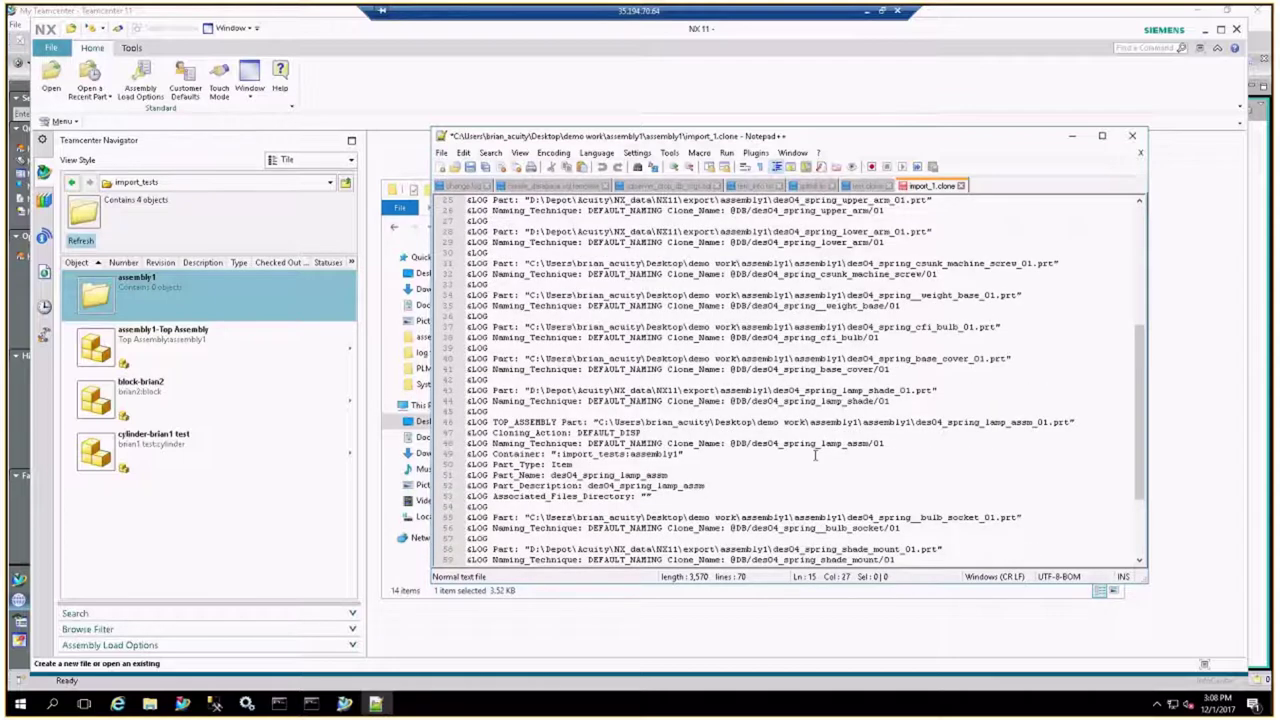
scroll(840, 405, down, 3)
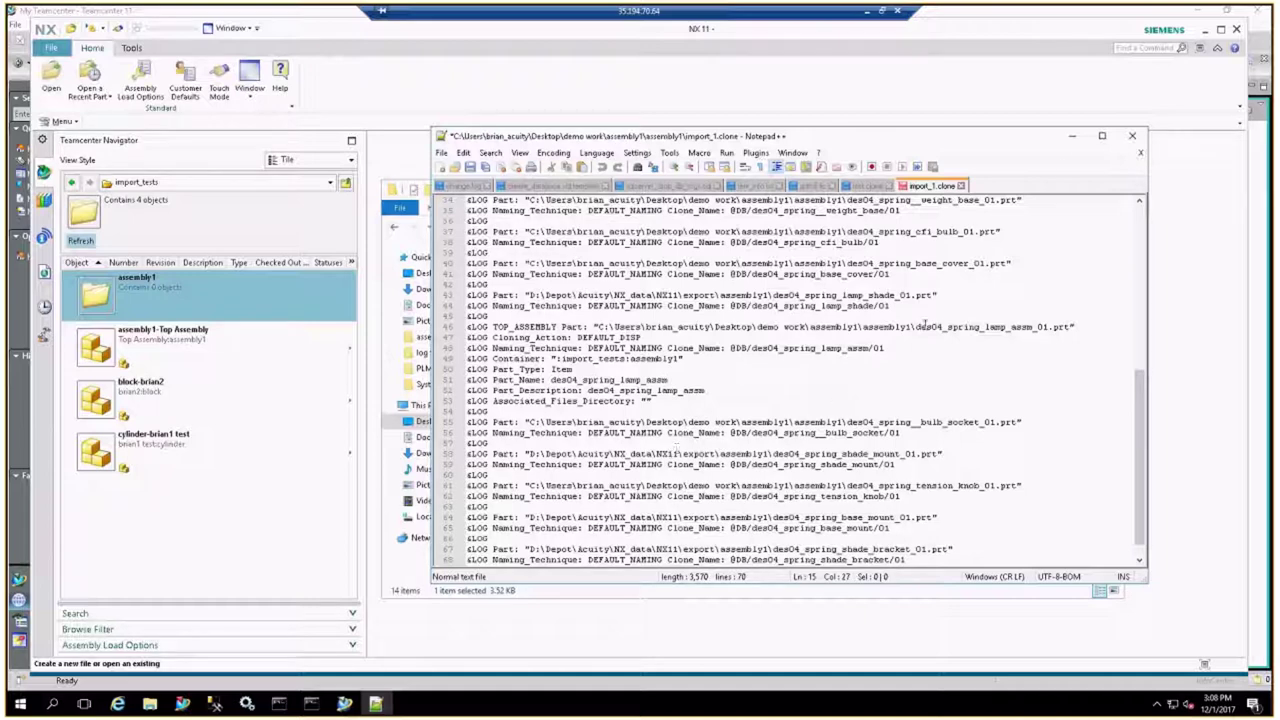
click(1133, 138)
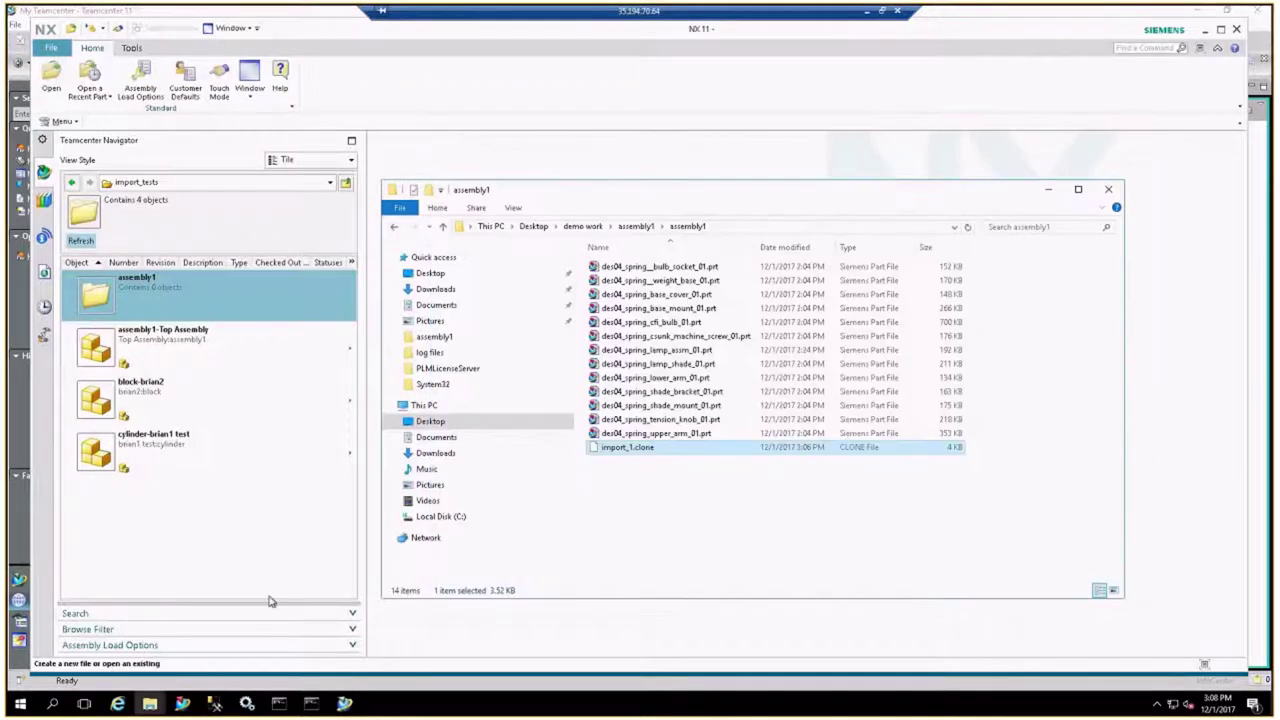
Start a new assembly import into Teamcenter with des04_spring_lamp_assm_01.prt and its component parts, and widen the import dialog.
click(53, 50)
click(105, 191)
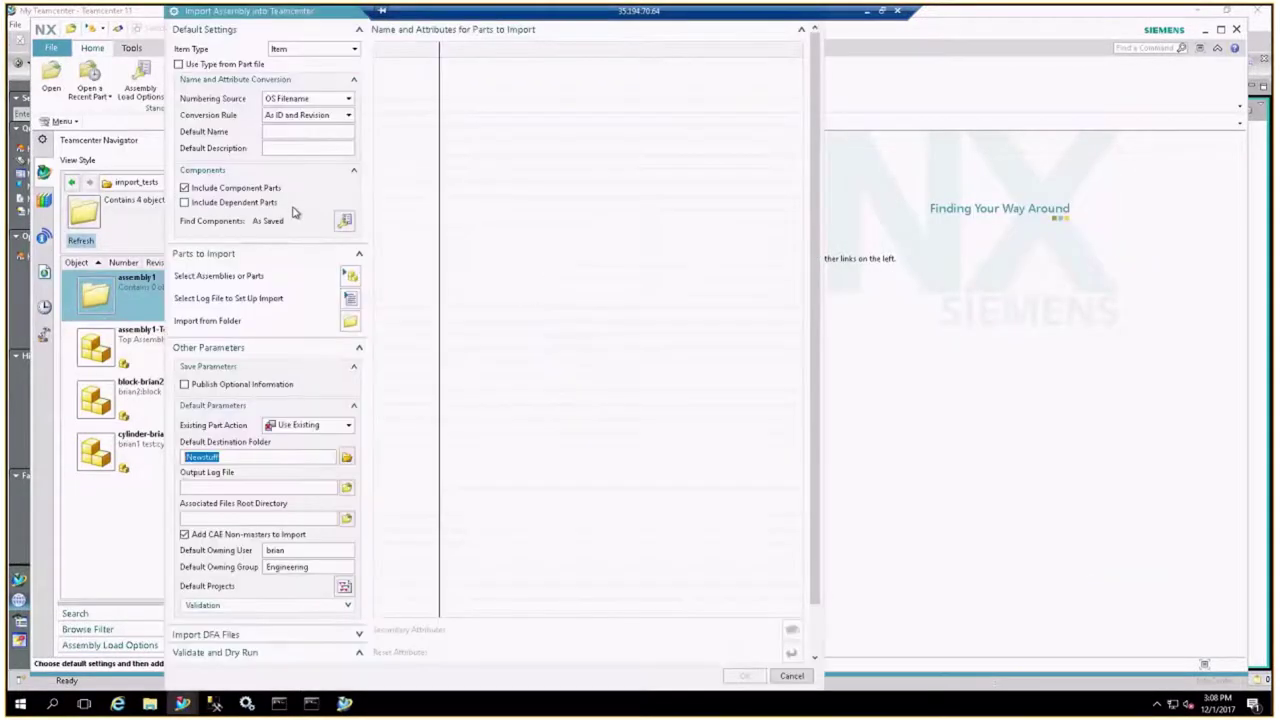
click(351, 277)
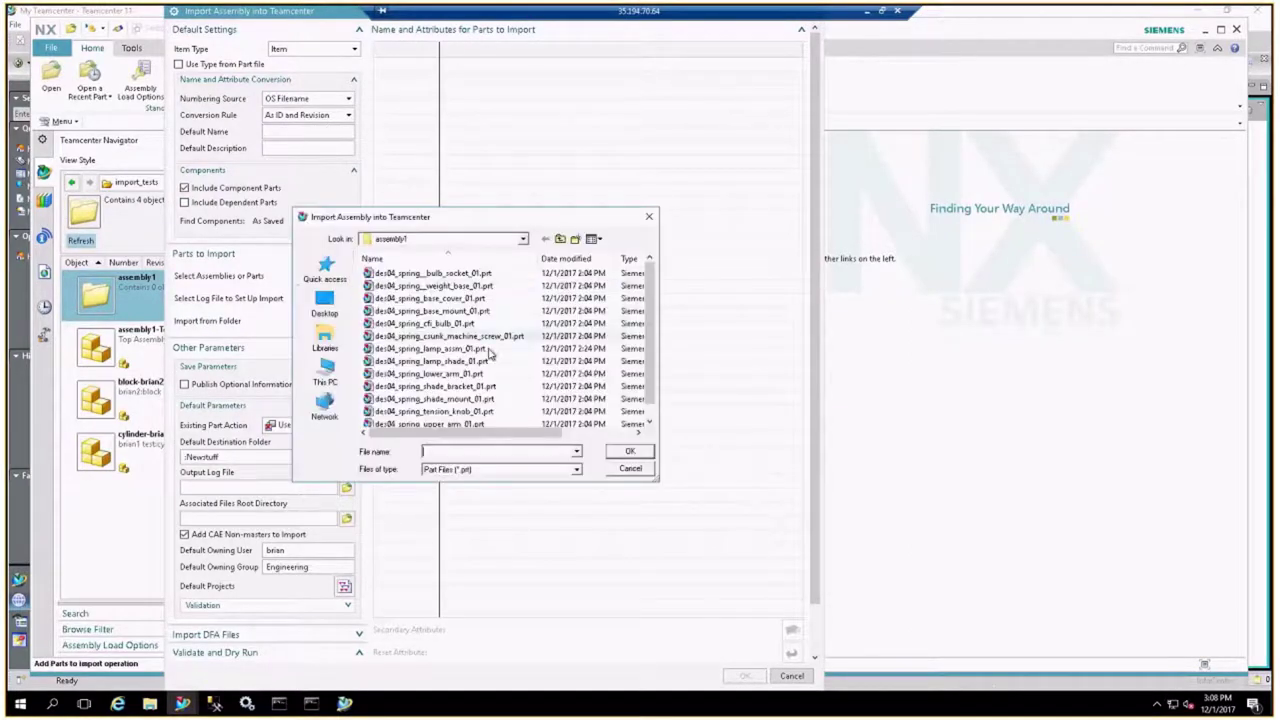
click(440, 348)
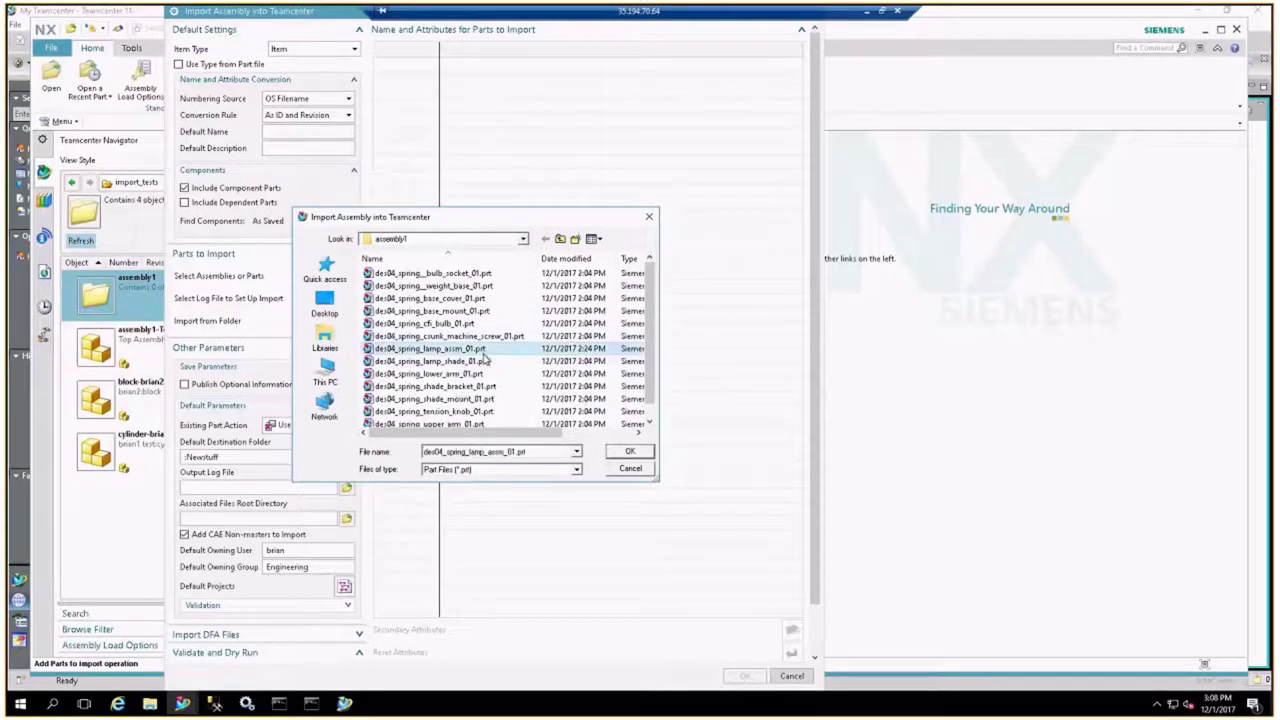
click(627, 454)
drag(817, 199, 1047, 199)
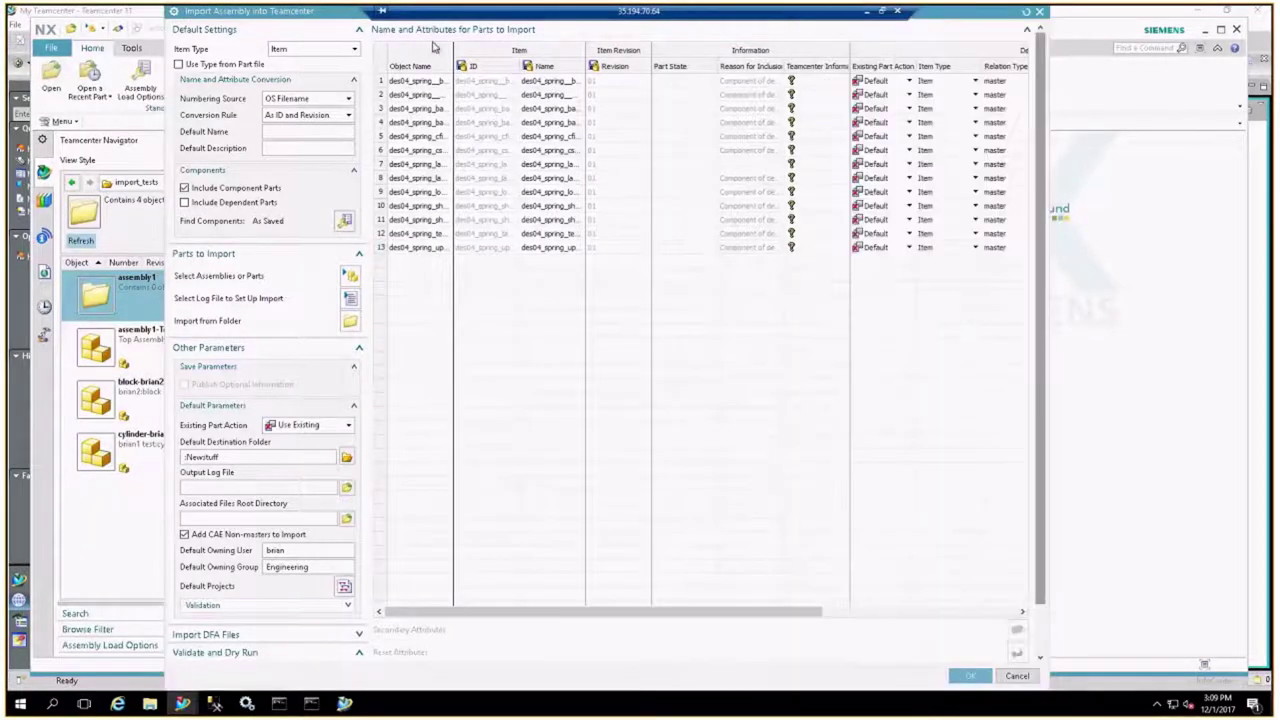
Widen the Object Name column and set the default destination folder to assembly1 inside import_tests.
drag(455, 50, 528, 51)
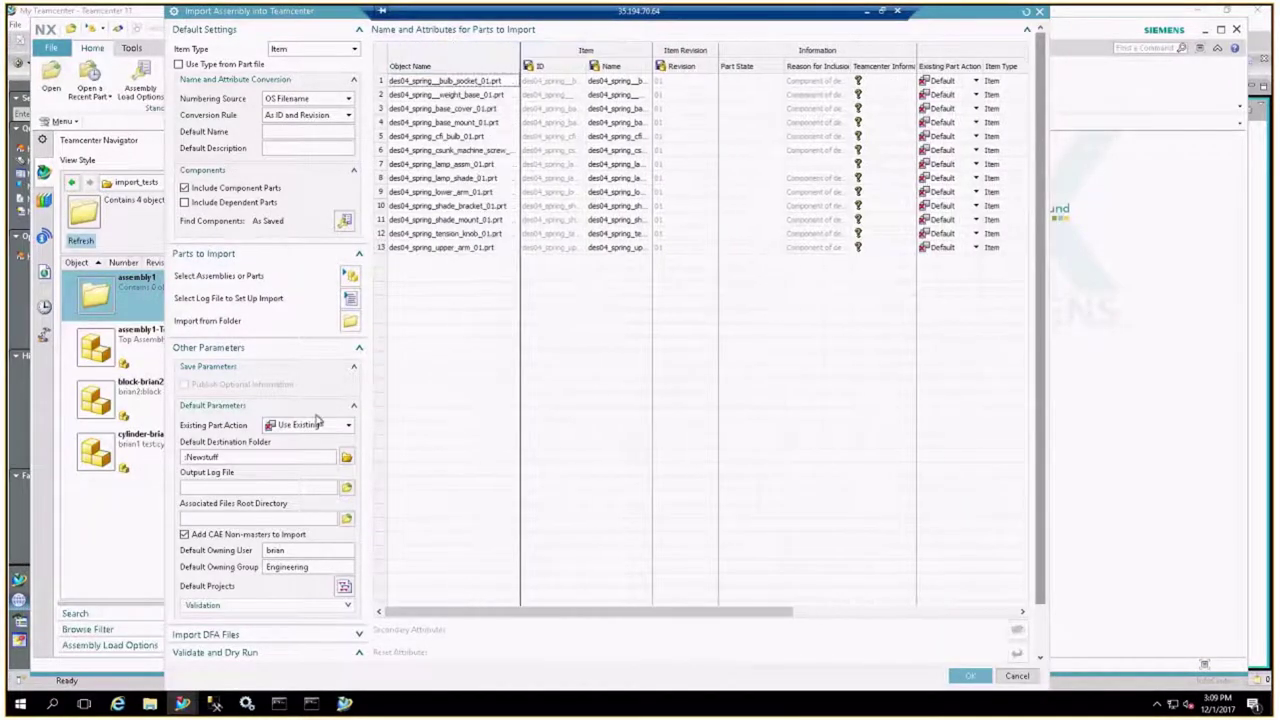
click(347, 458)
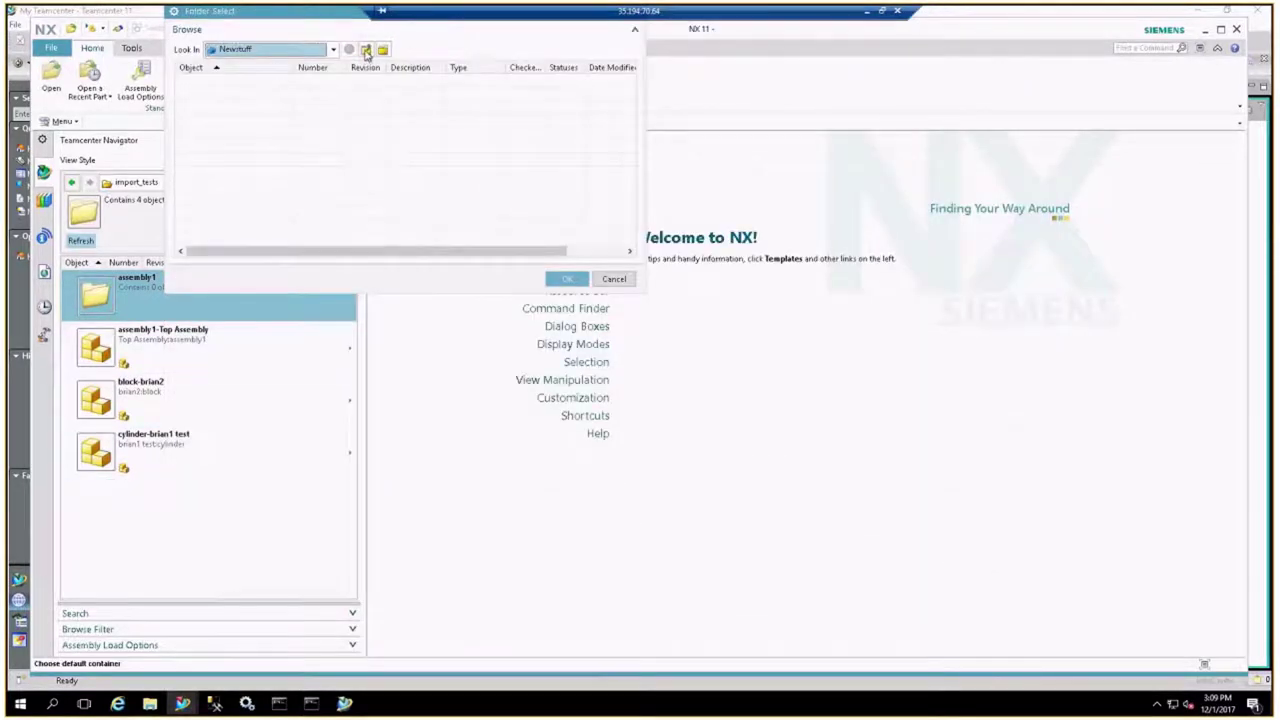
click(333, 49)
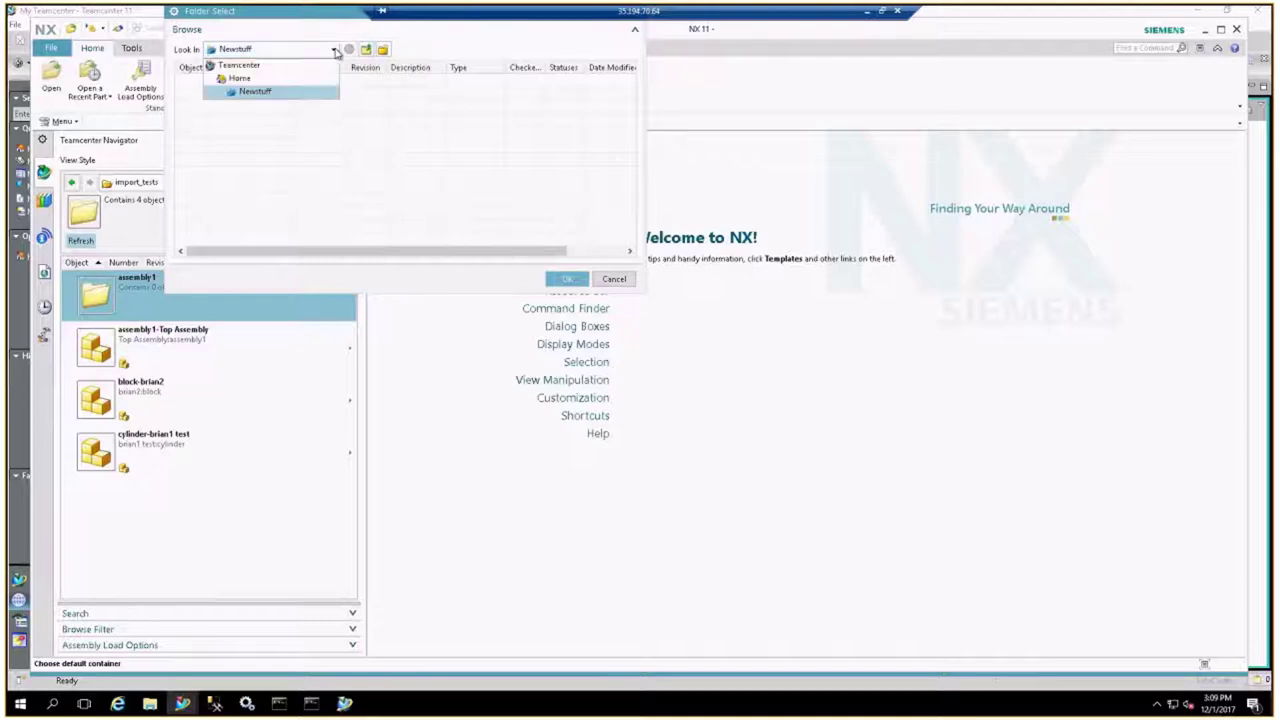
click(275, 79)
double_click(229, 92)
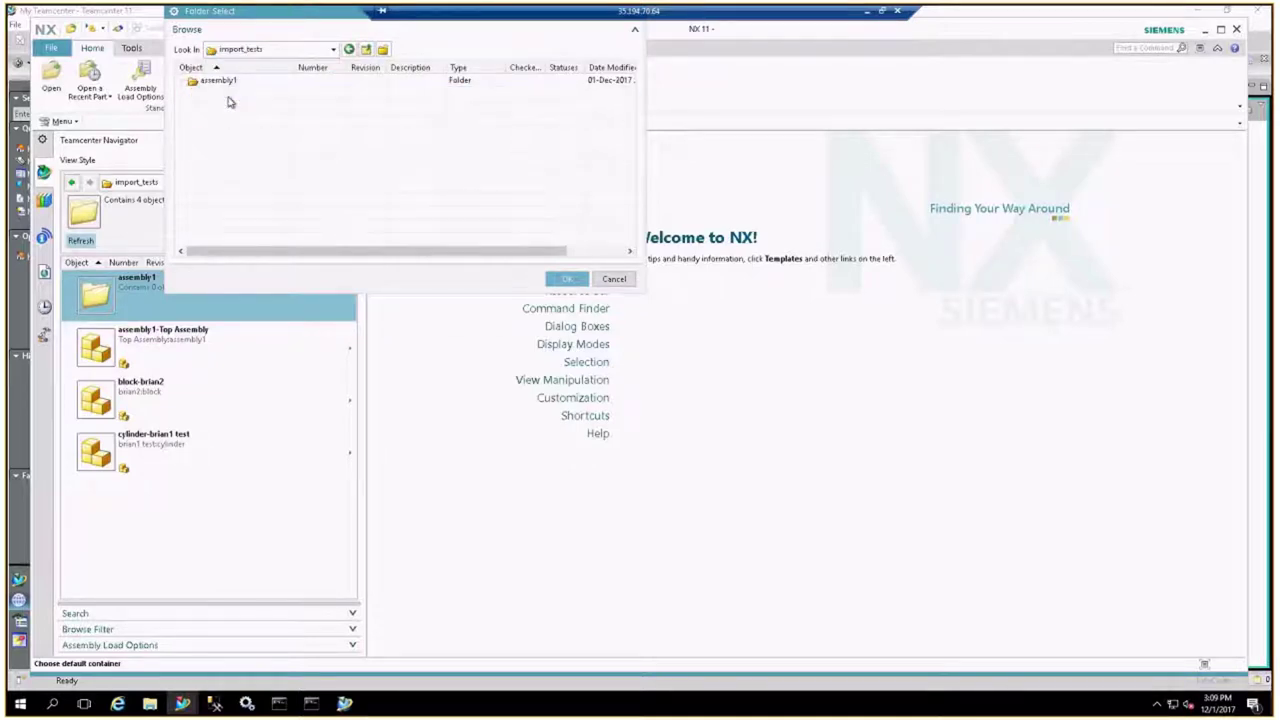
double_click(232, 85)
click(567, 278)
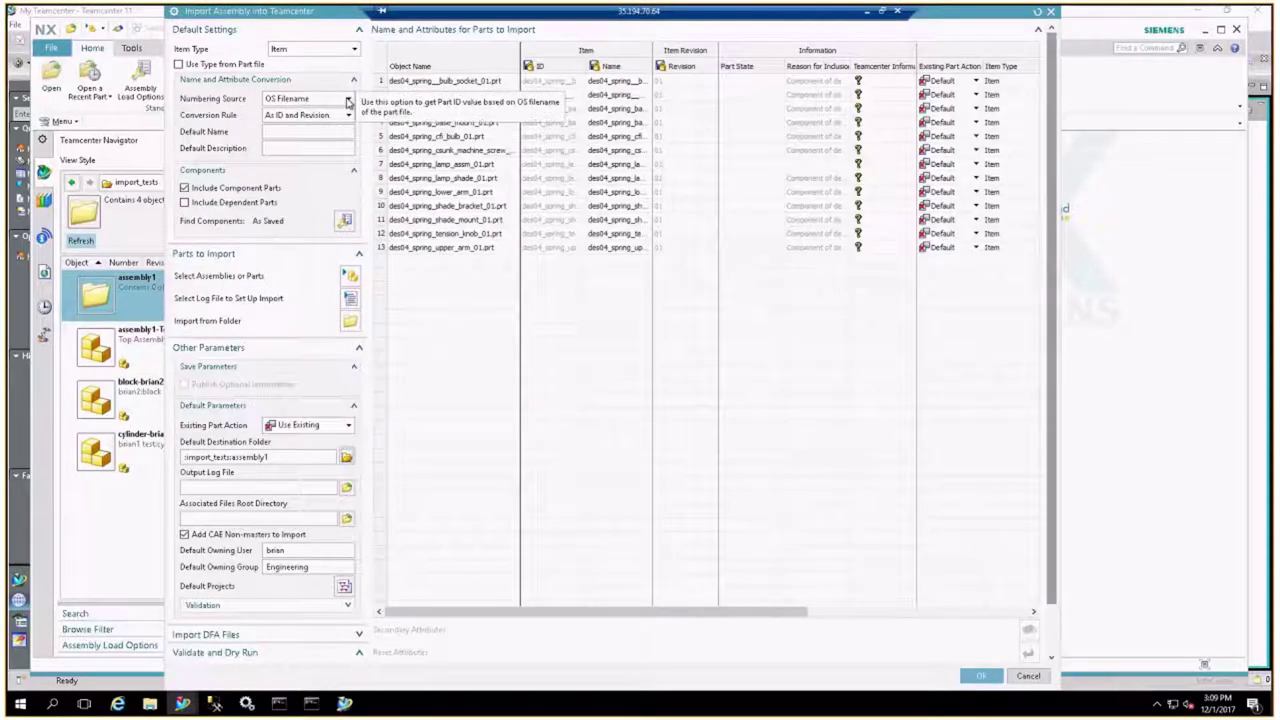
Review the numbering source options, keeping OS Filename, and leave the component parts included.
click(350, 101)
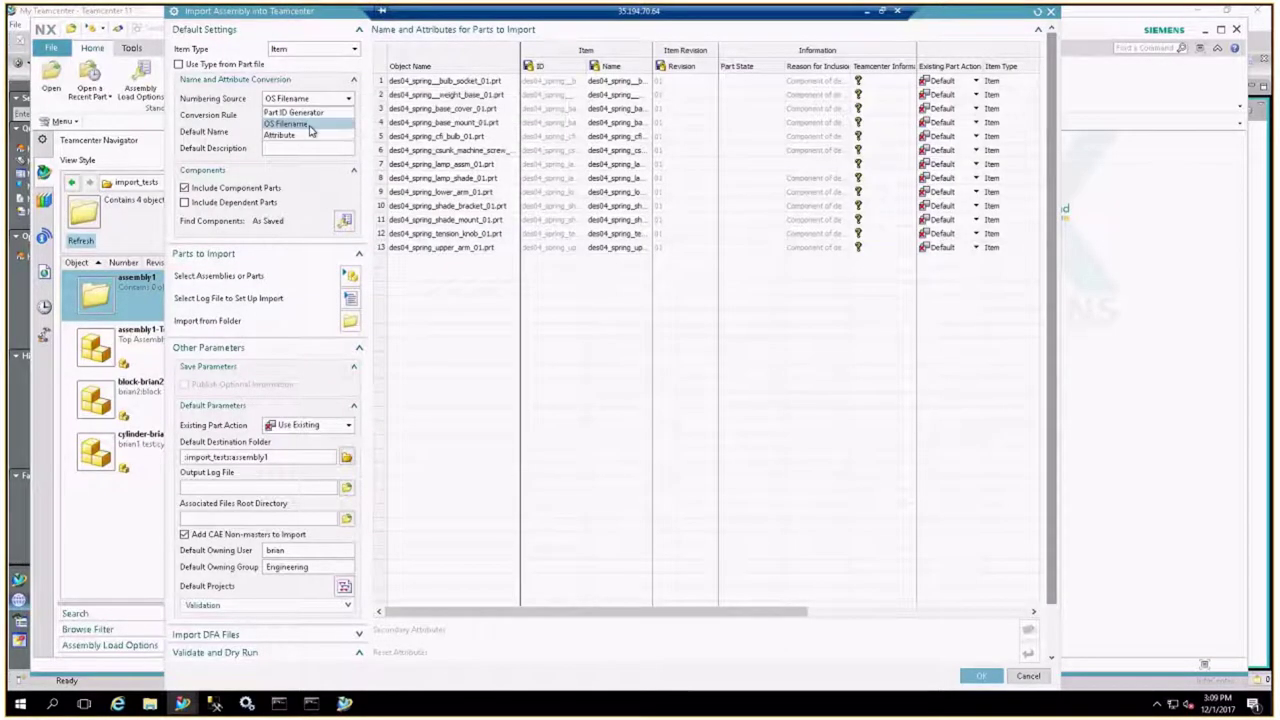
click(300, 108)
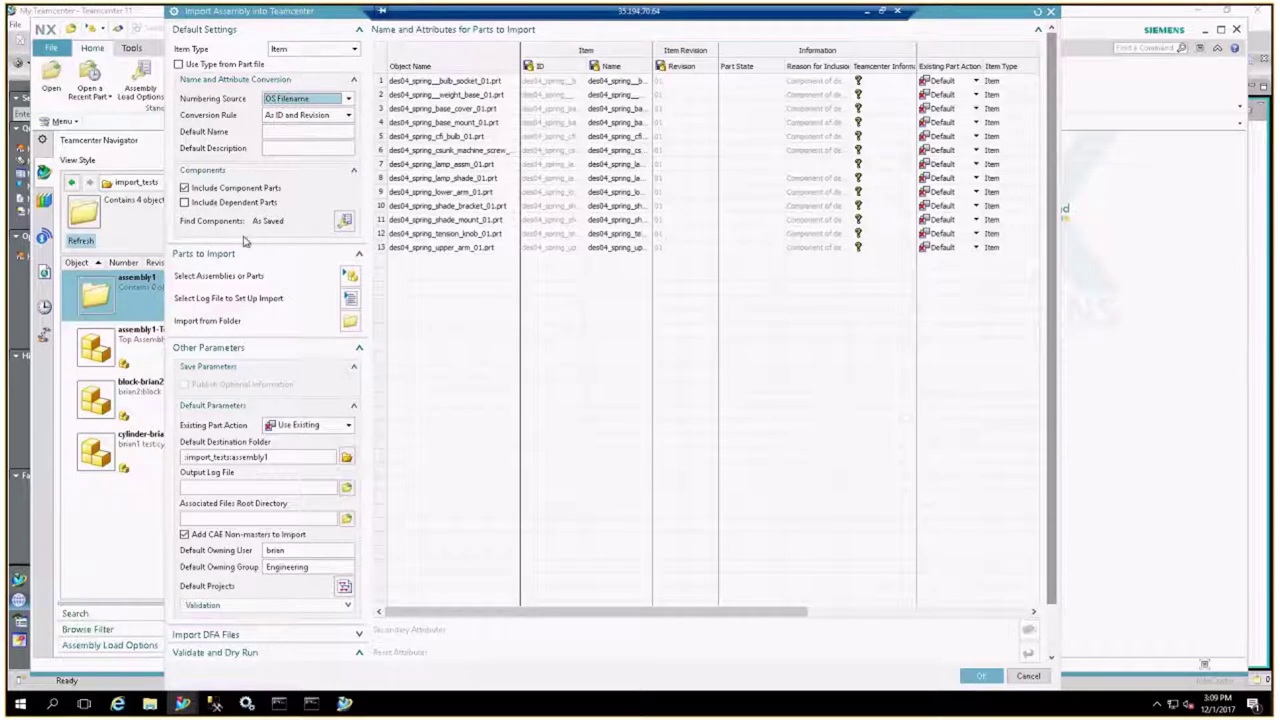
click(185, 189)
Set the output log file to import_1.clone in the local assembly1 folder, replacing the existing file.
scroll(262, 419, down, 1)
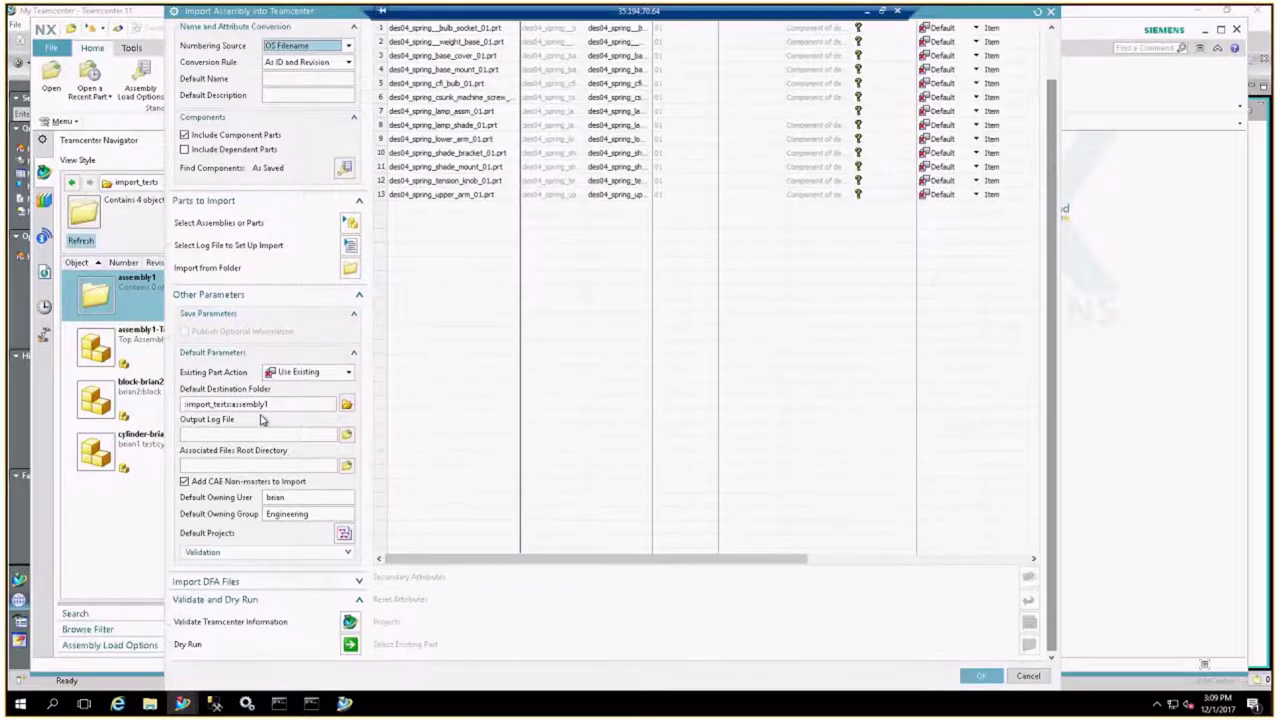
click(348, 437)
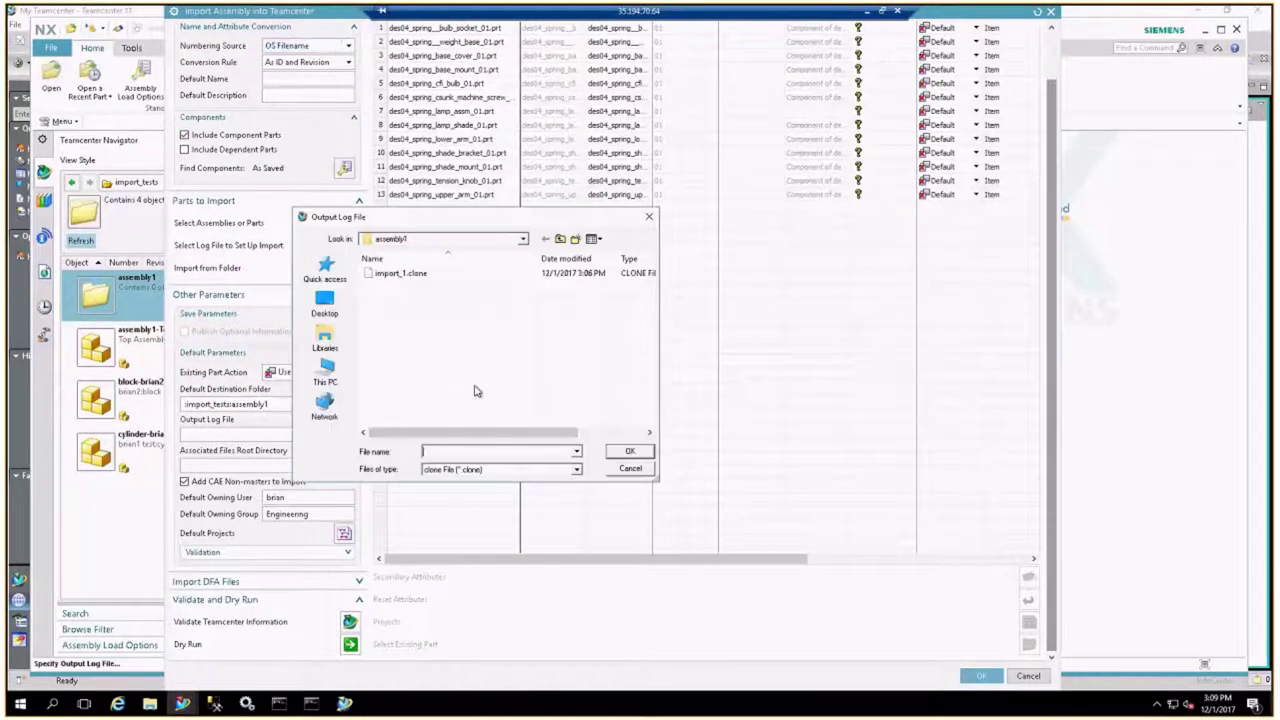
click(404, 276)
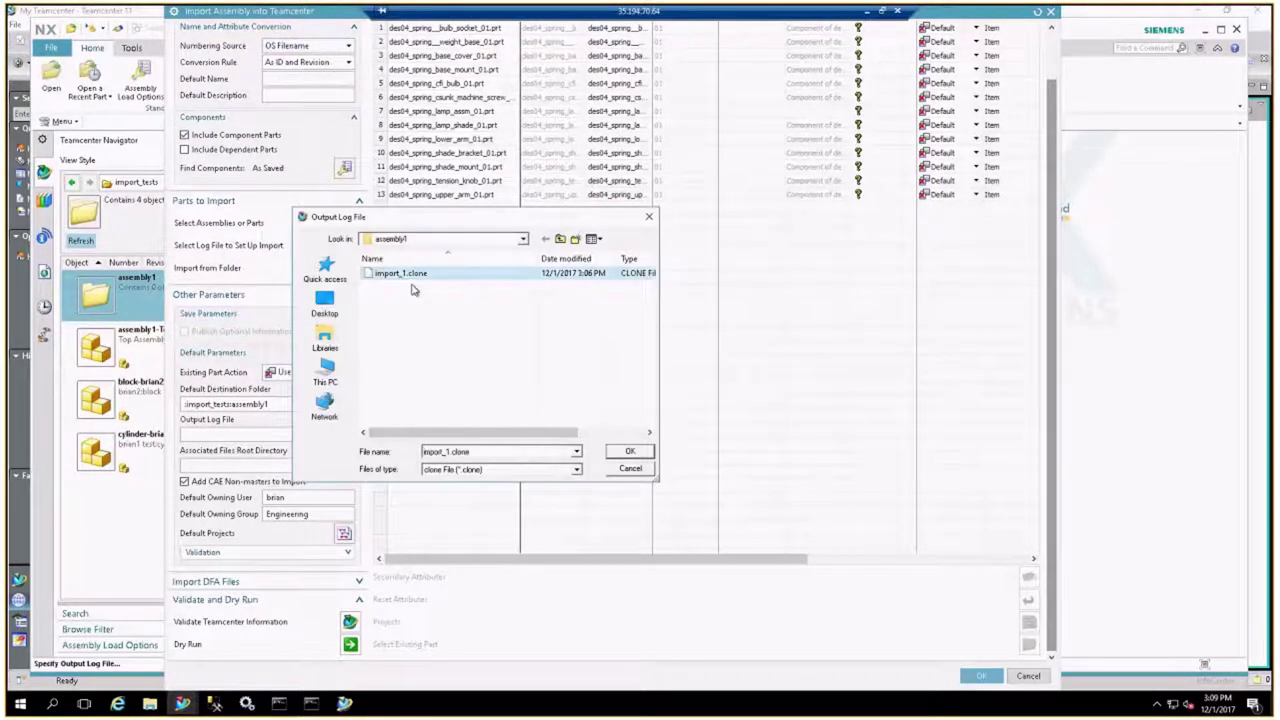
click(635, 455)
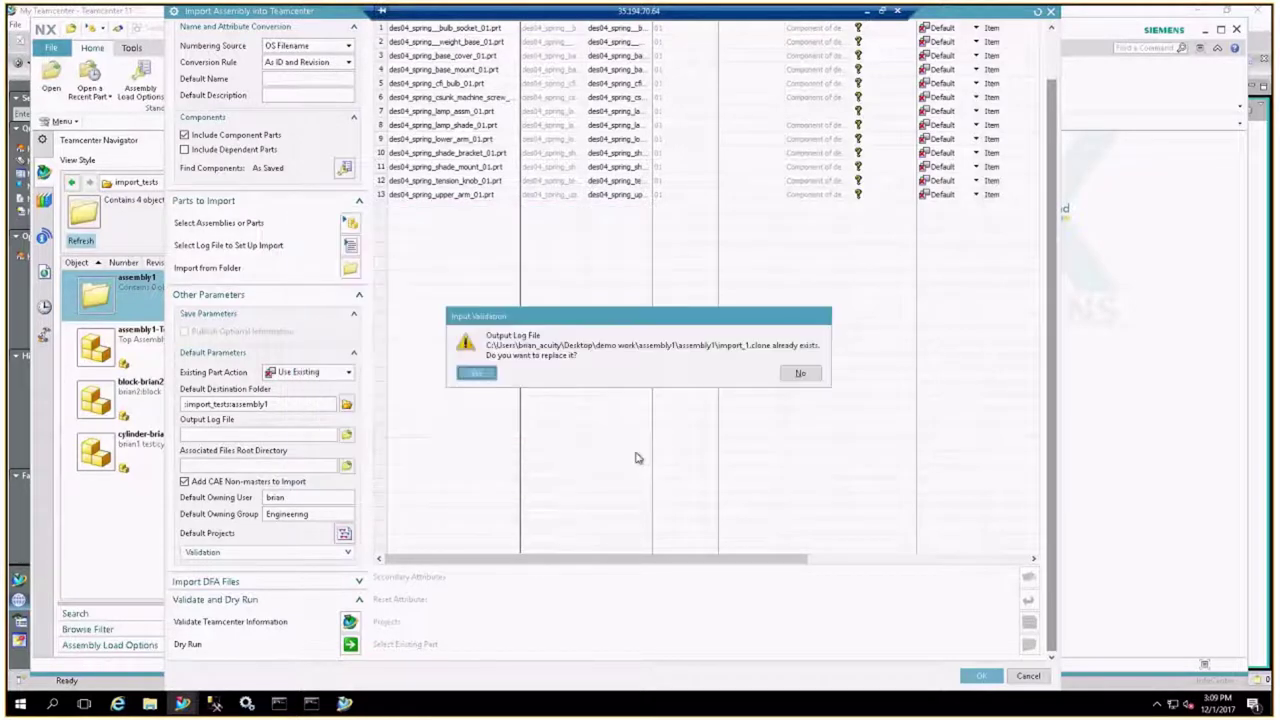
click(477, 373)
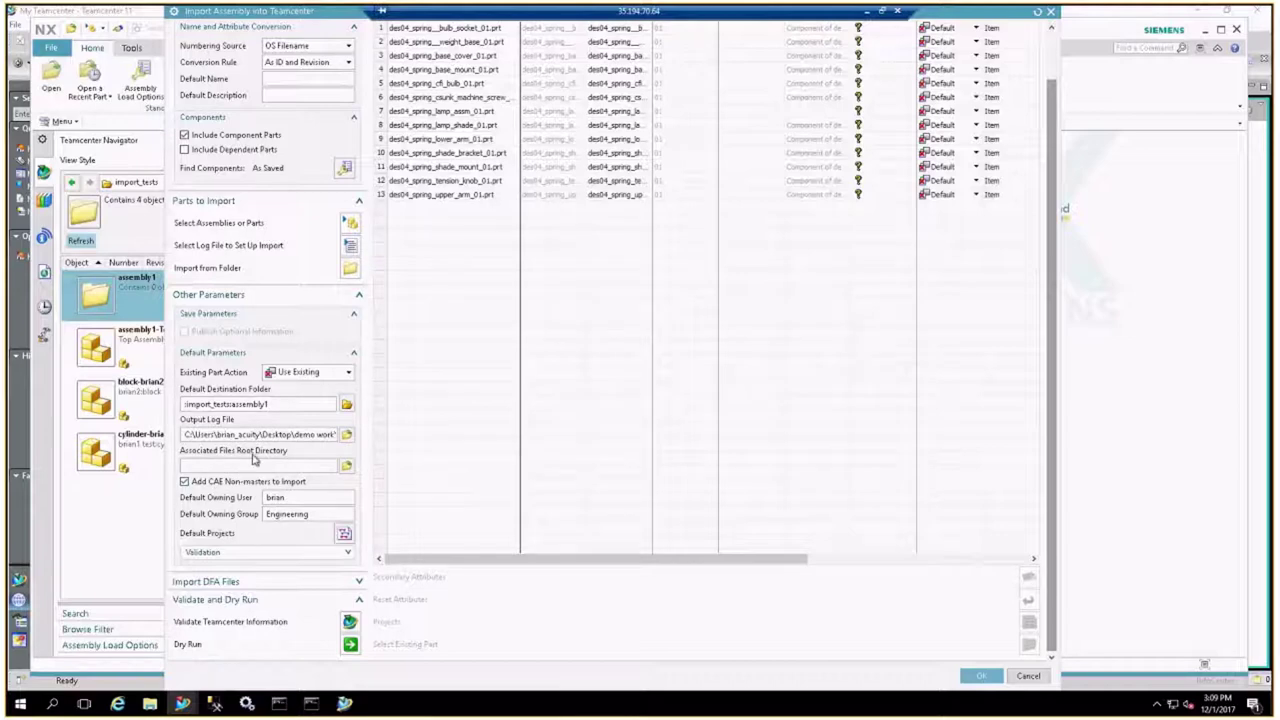
Dry-run the assembly import to write the clone log, close the log listing, and cancel the import dialog.
click(347, 642)
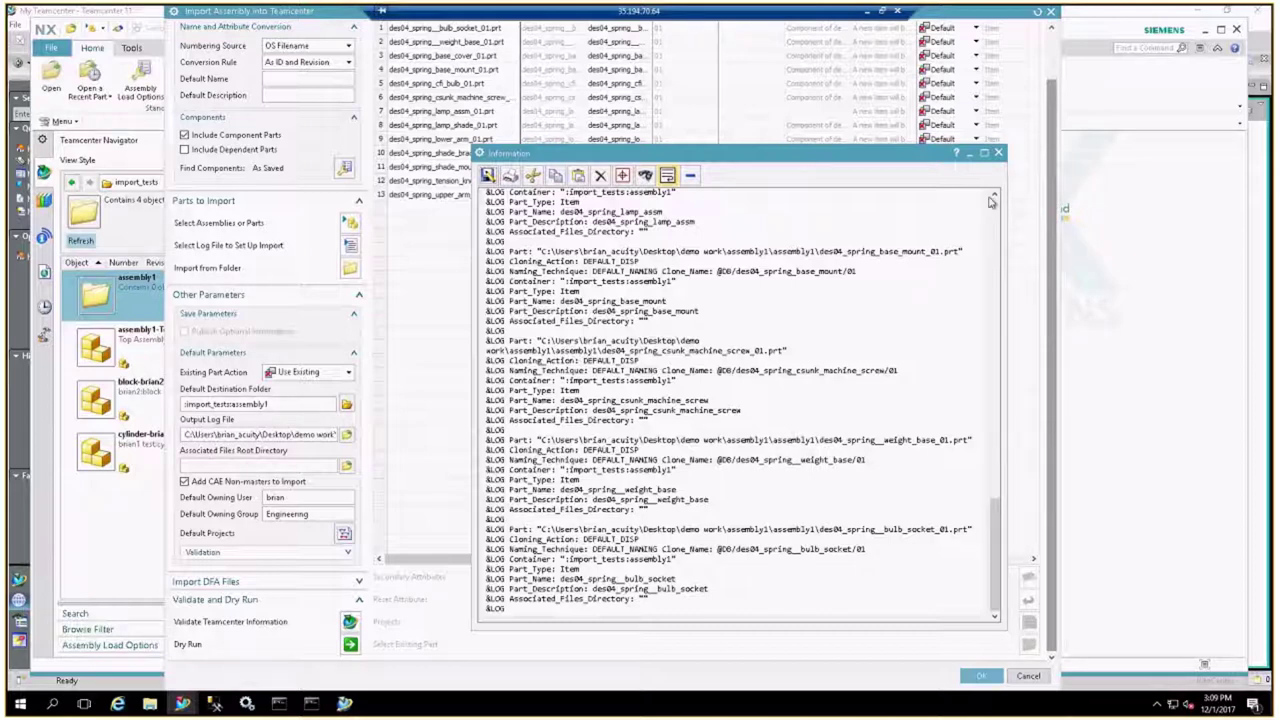
click(998, 152)
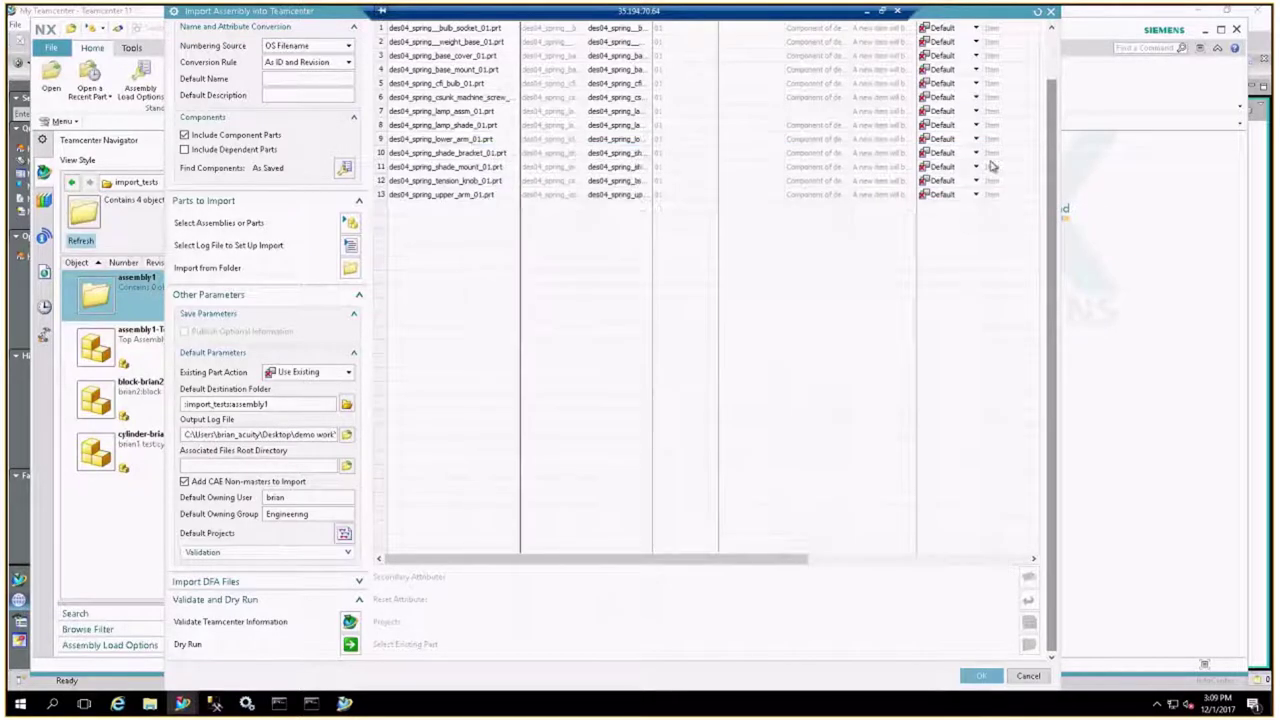
click(1027, 675)
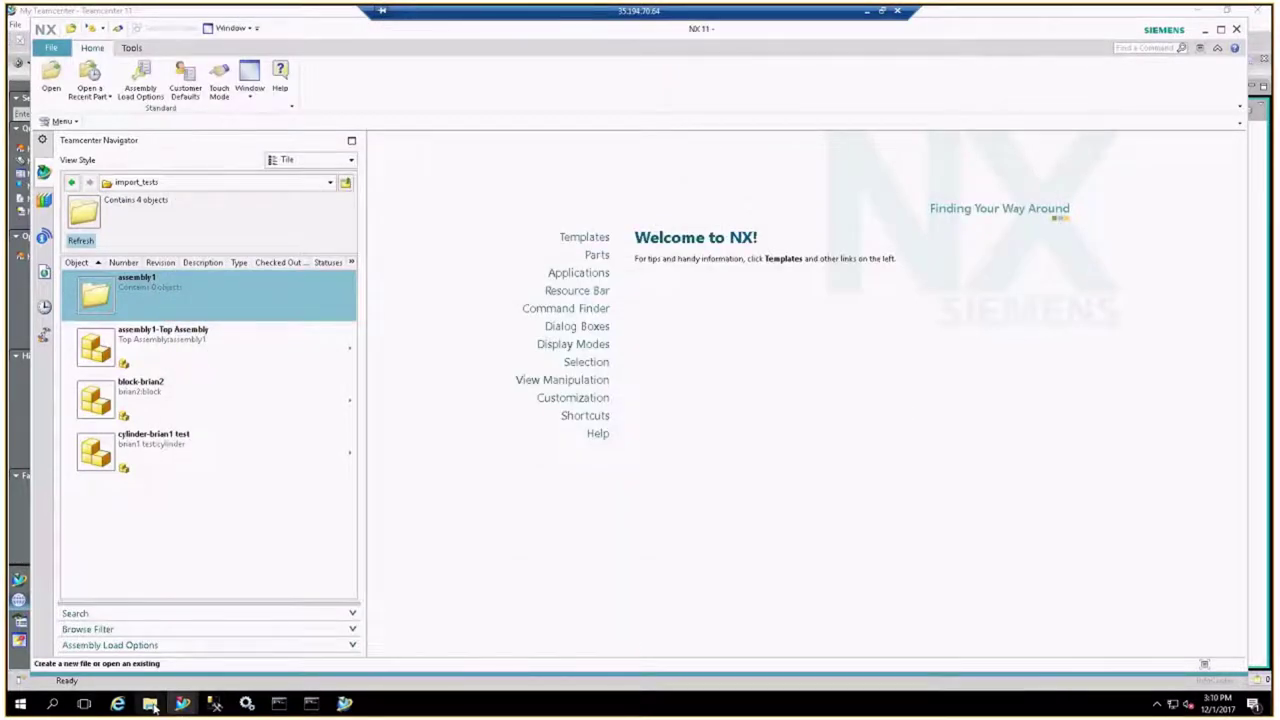
Open import_1.clone from the assembly1 folder in Notepad++ and reload its newly written contents.
right_click(151, 705)
click(151, 705)
mouse_move(151, 705)
click(218, 648)
right_click(640, 453)
click(690, 473)
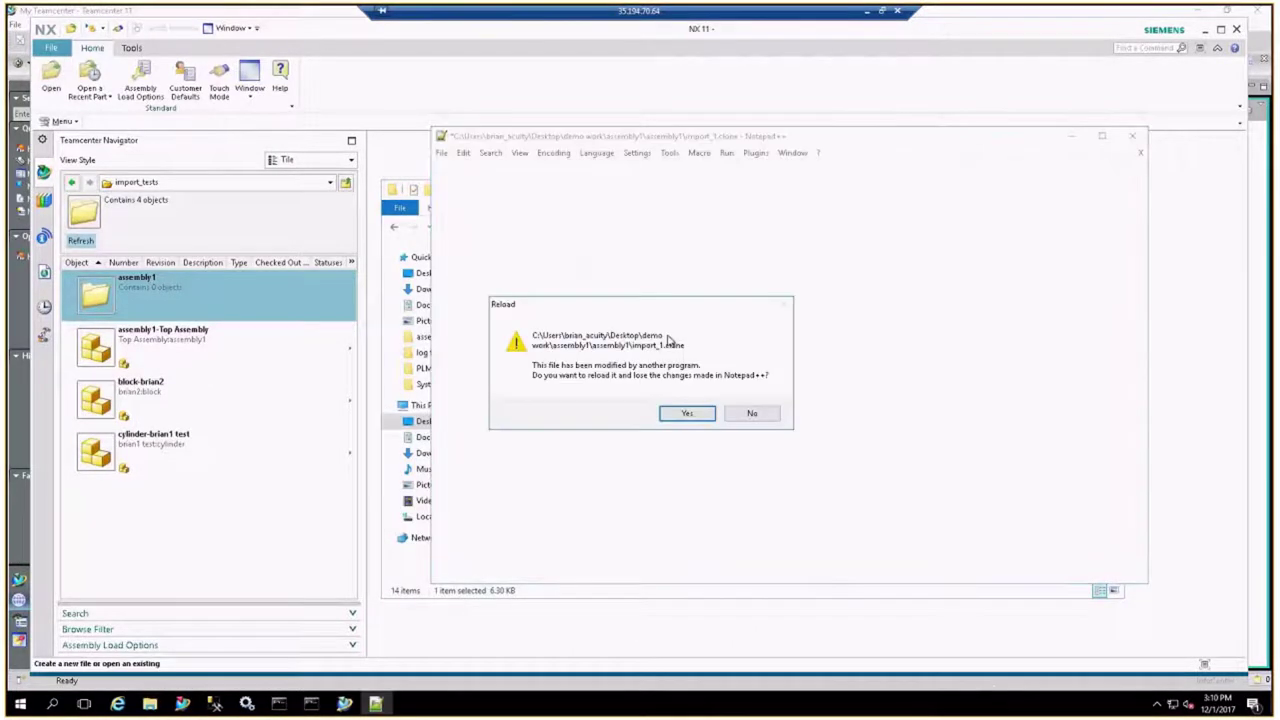
click(688, 415)
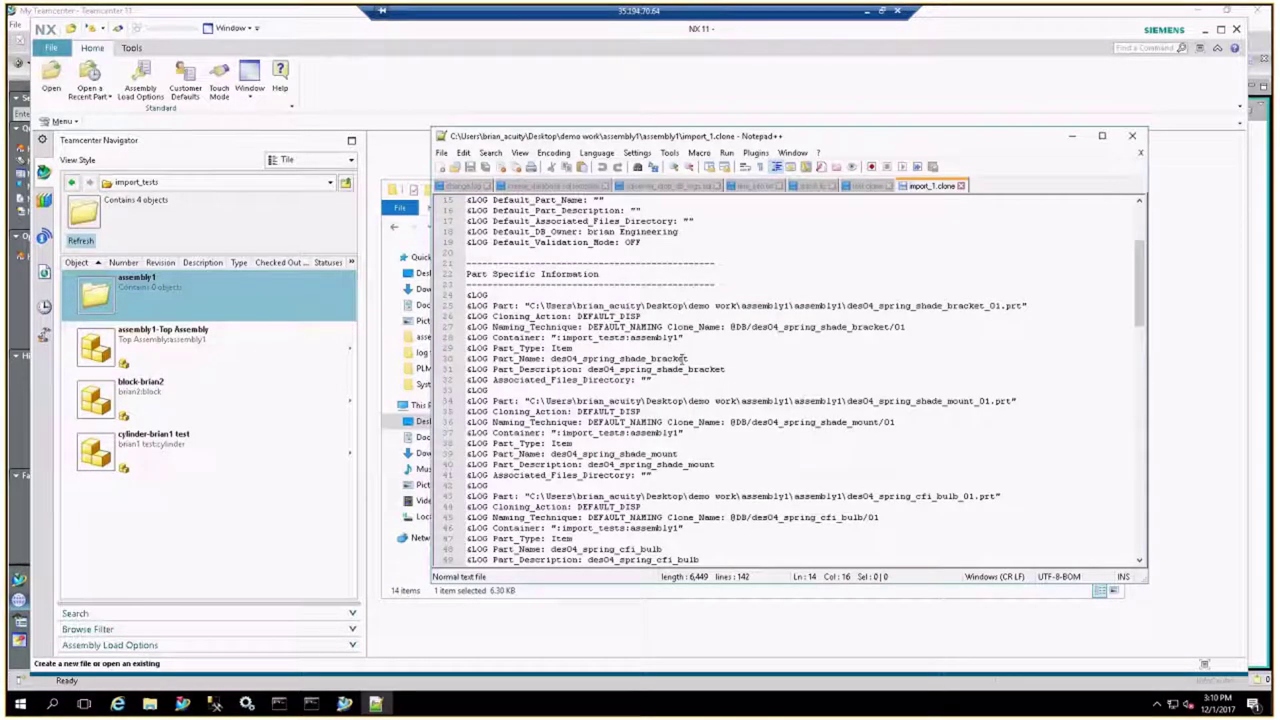
Replace the default naming technique value, including its name rule type, with USER_NAME in the Default Parameters.
scroll(678, 343, up, 2)
scroll(678, 343, down, 1)
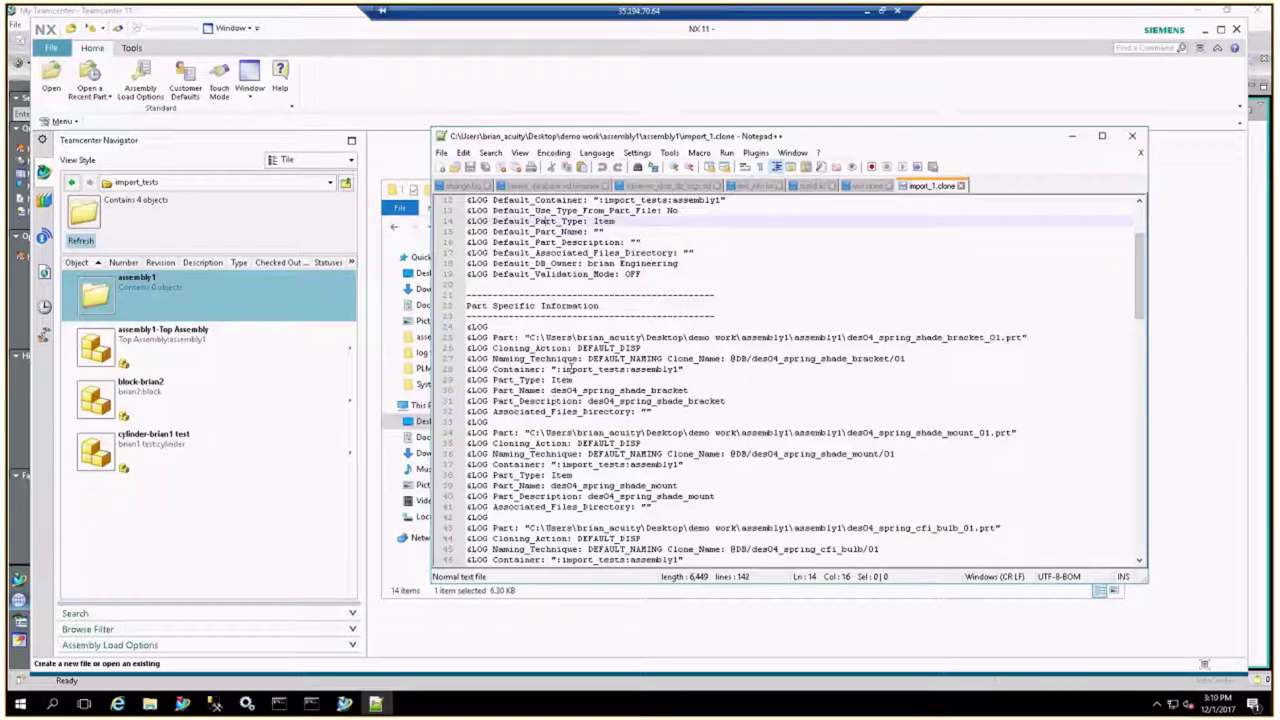
scroll(568, 368, up, 4)
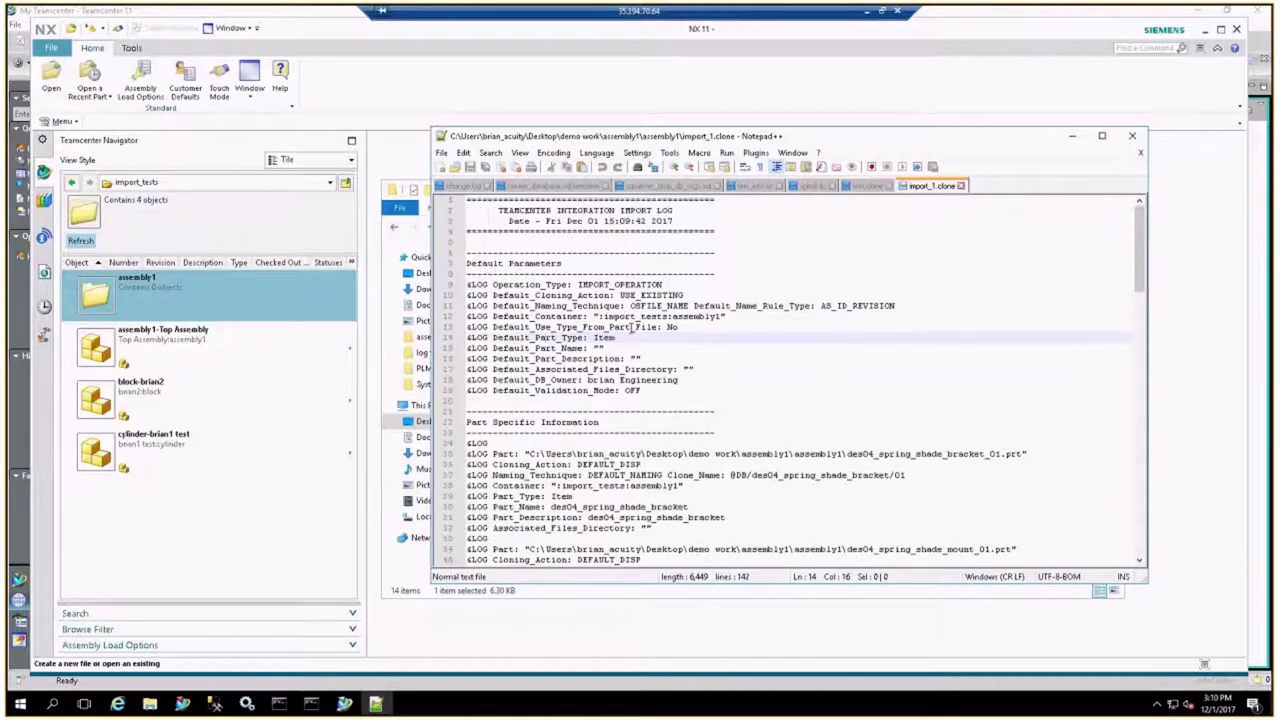
drag(895, 306, 629, 307)
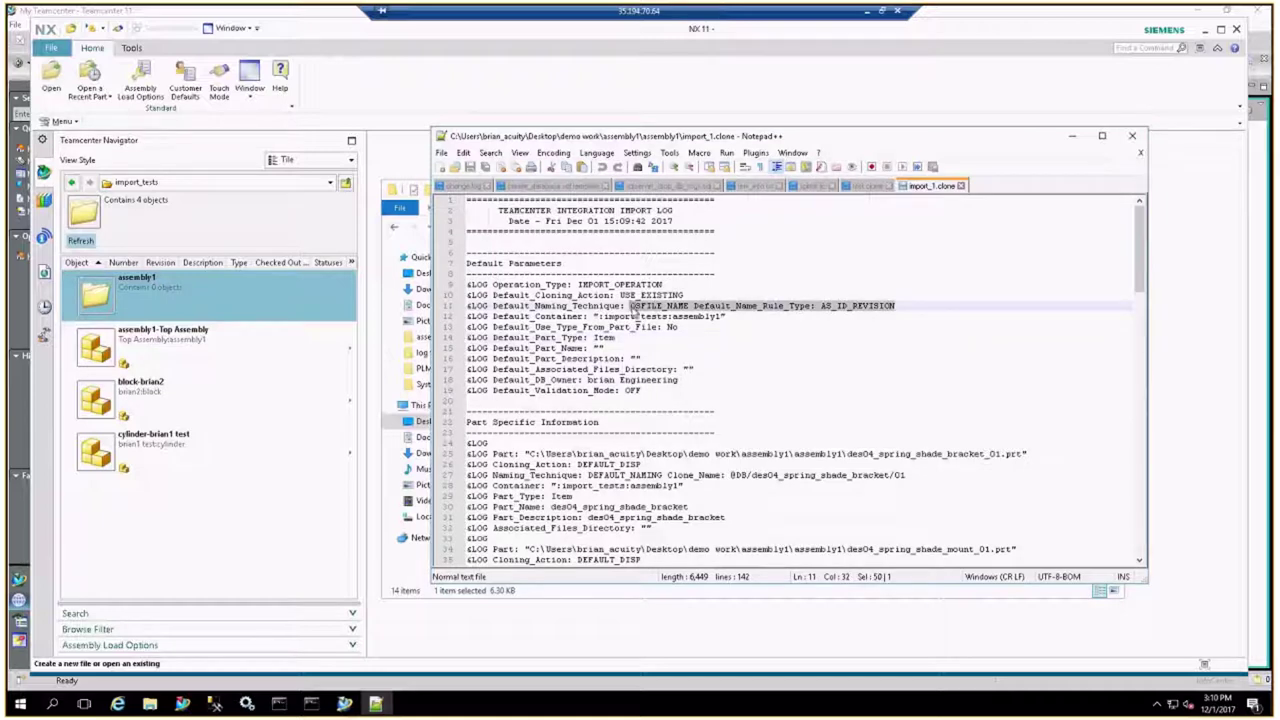
text(USER)
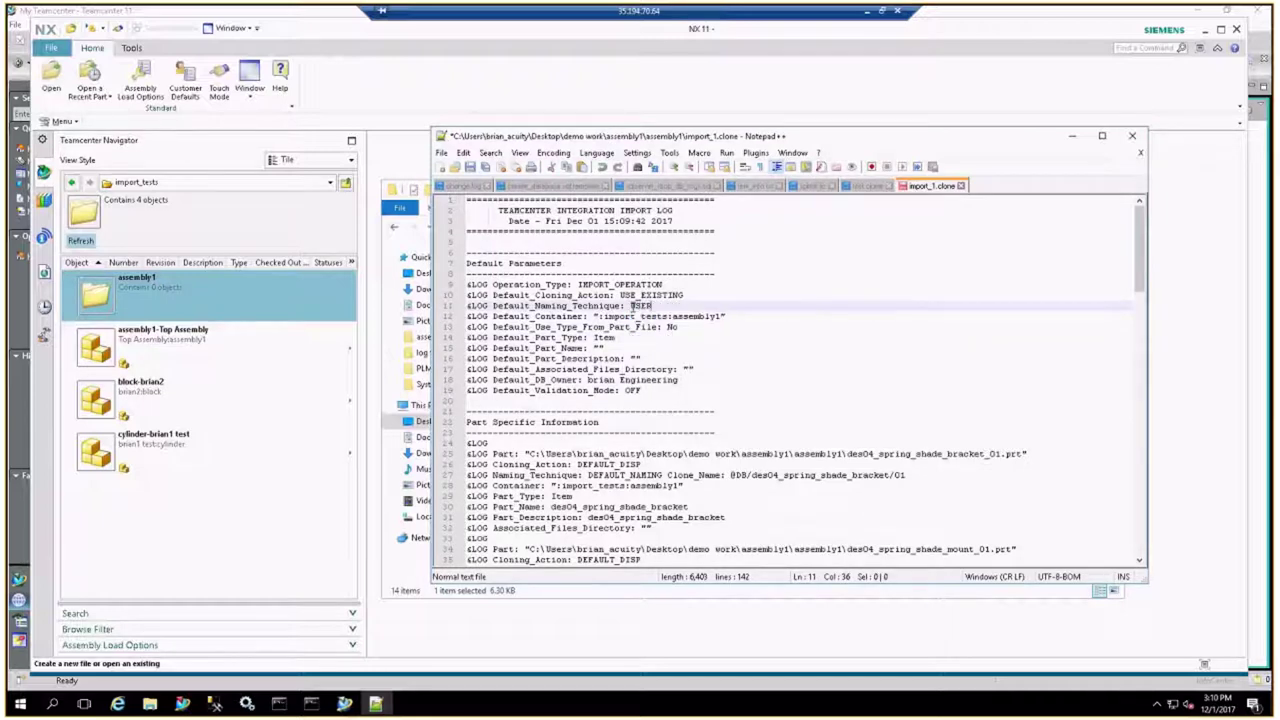
text(_NAME)
key(Down)
key(Down)
key(Down)
key(Down)
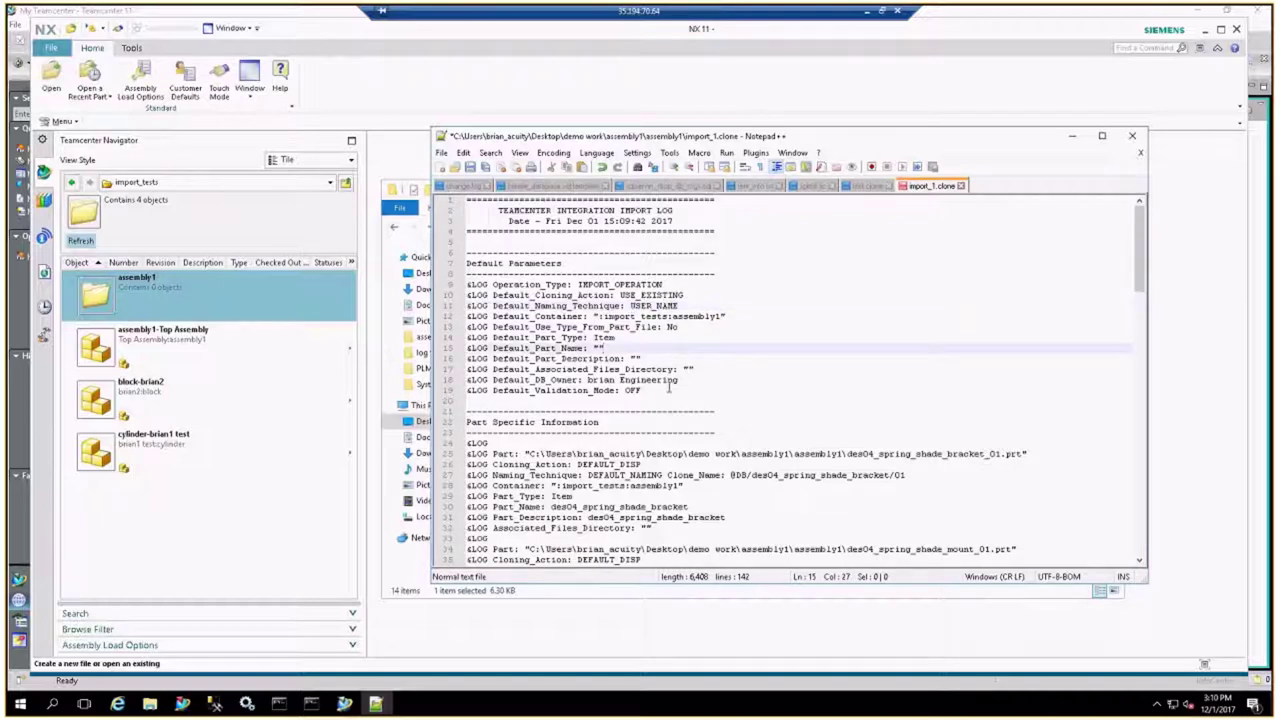
scroll(664, 387, down, 5)
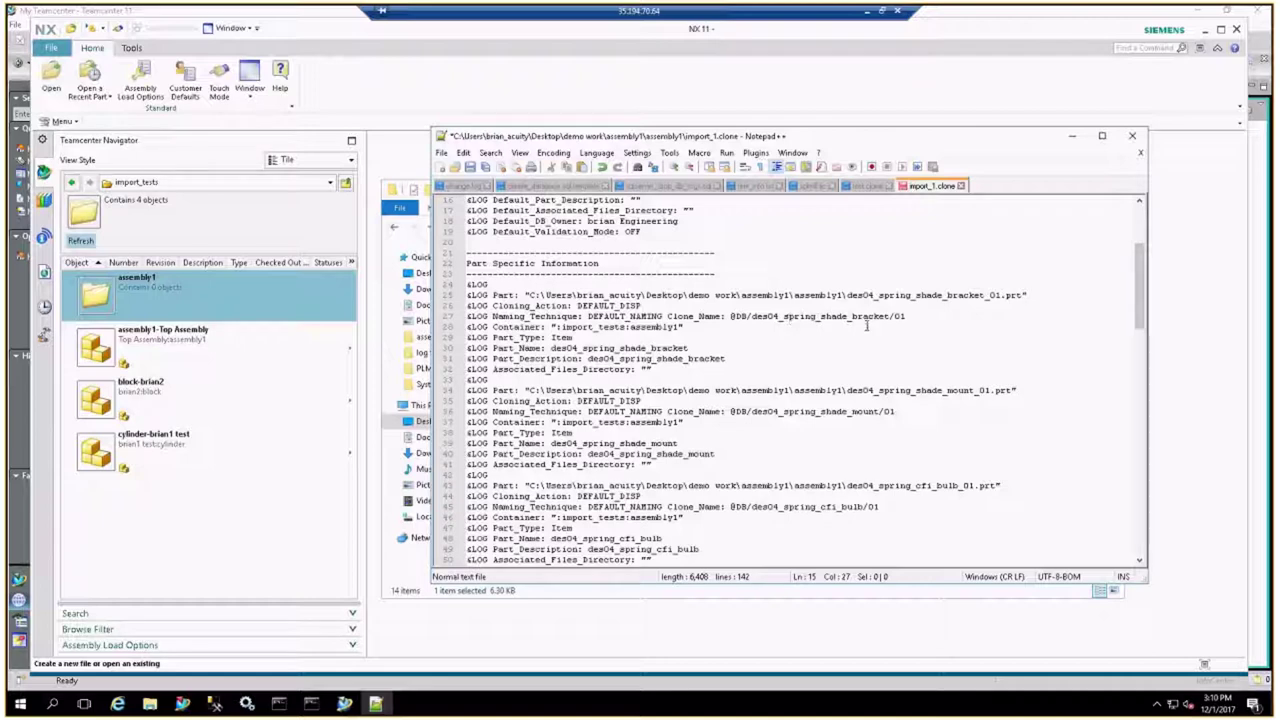
drag(888, 316, 752, 316)
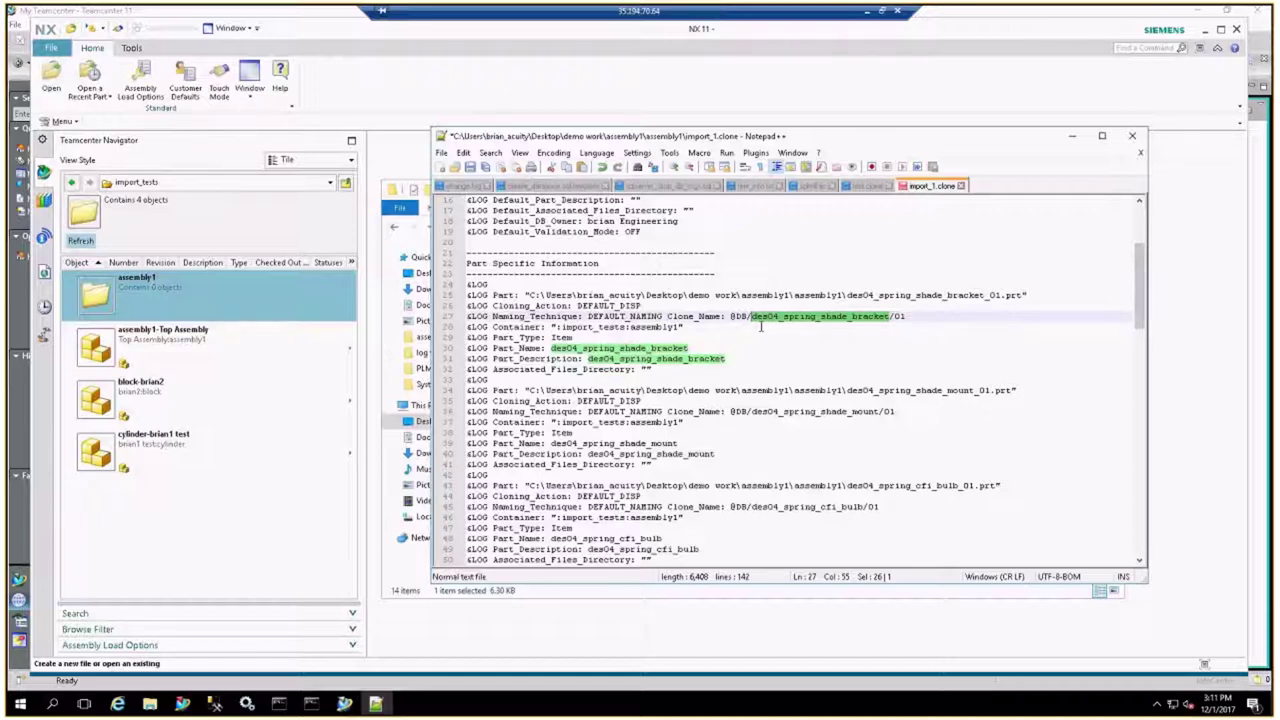
text(a)
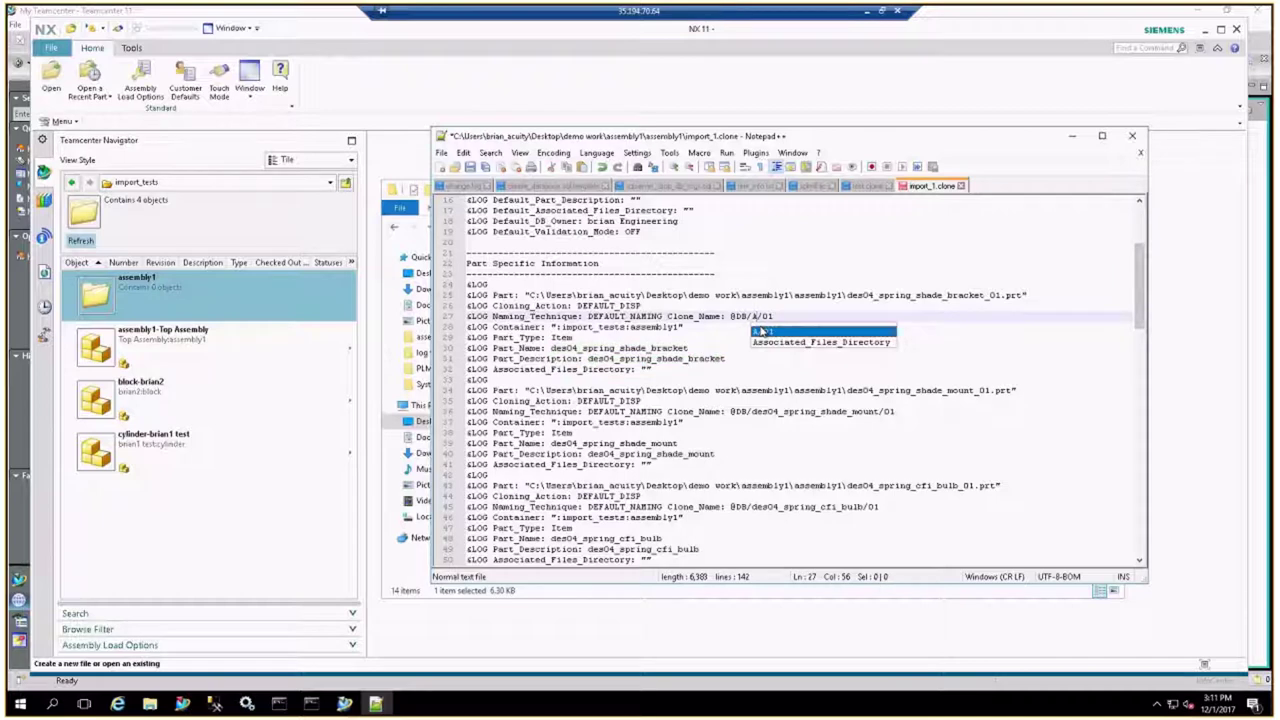
text(100)
text(0-03)
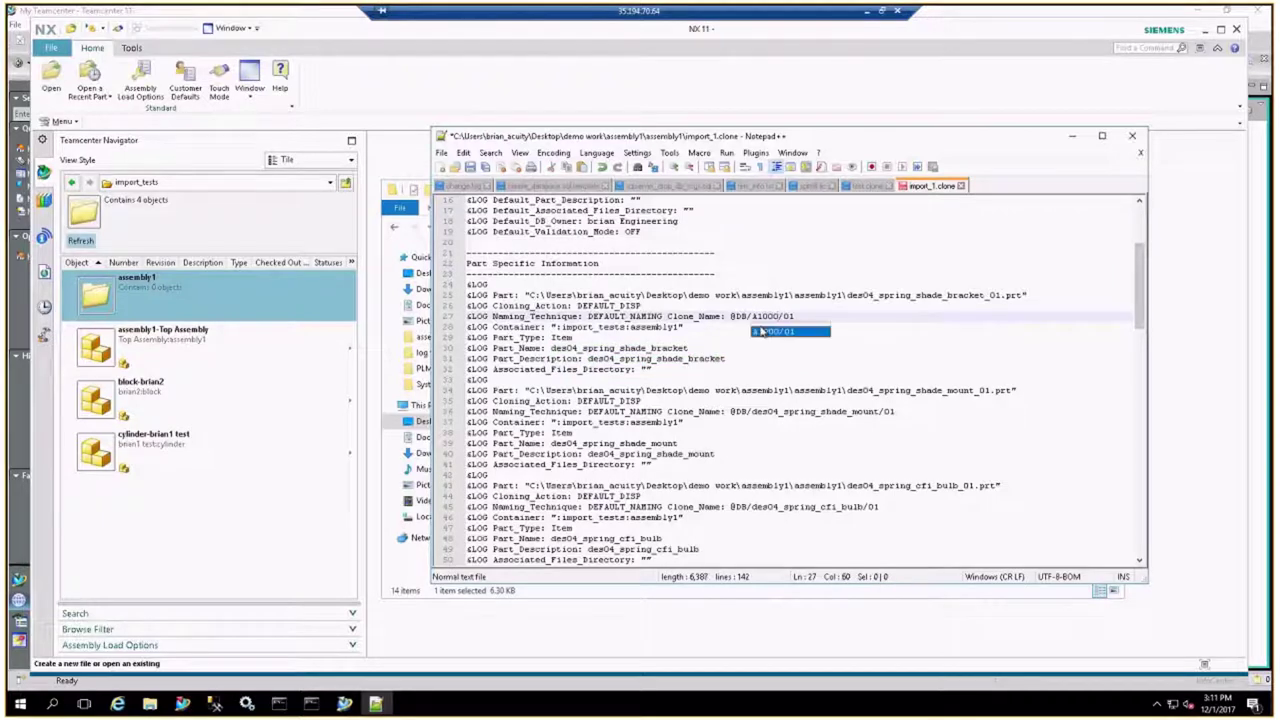
text(1)
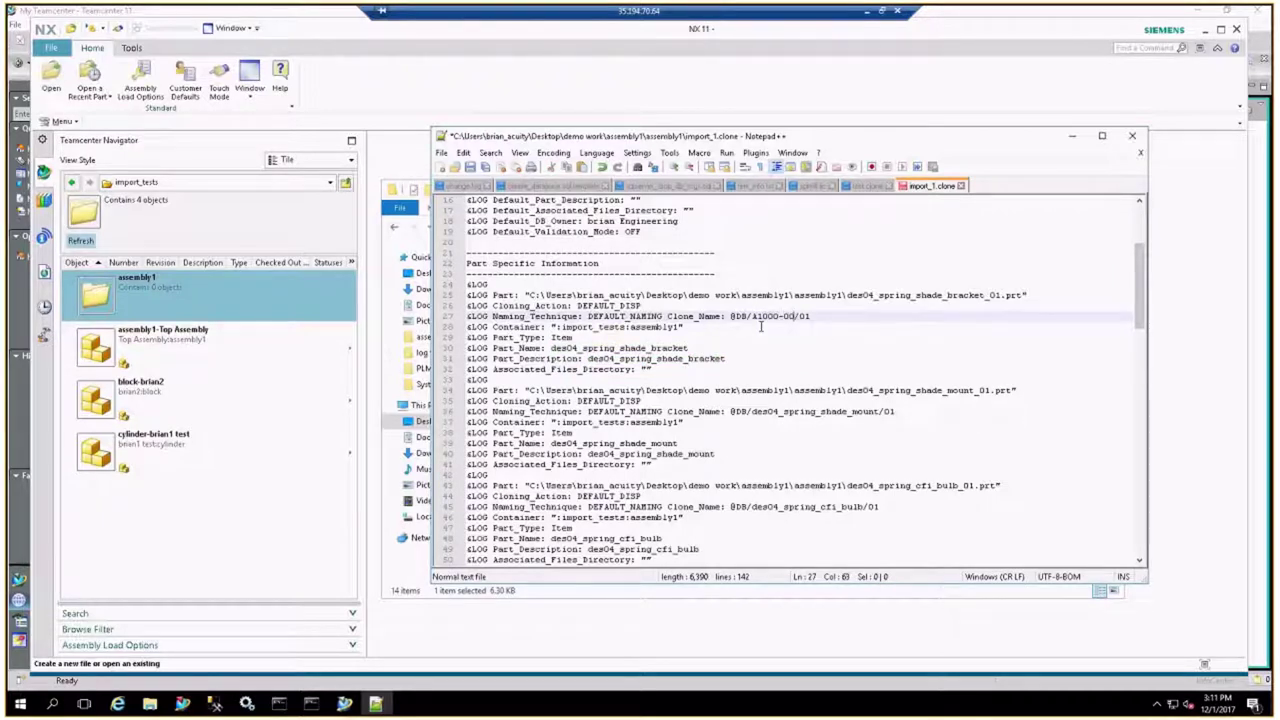
double_click(812, 316)
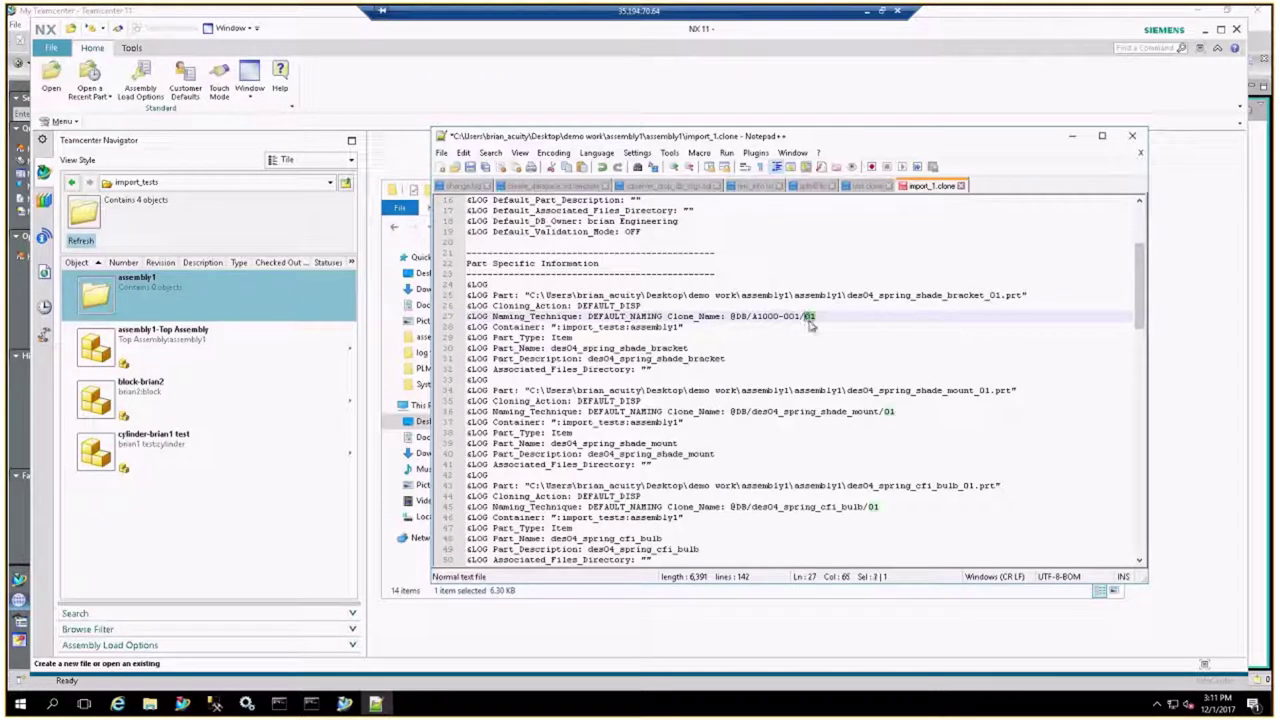
text(A)
click(777, 338)
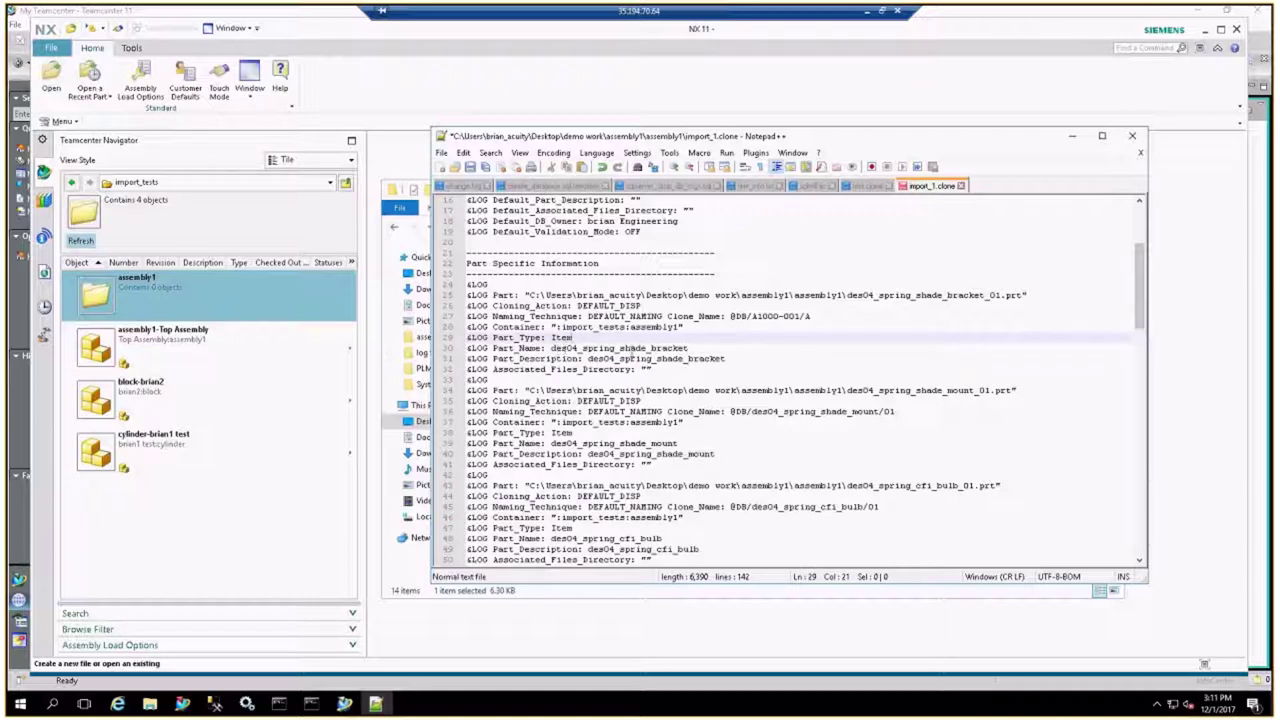
Remove the des04_ prefix from the shade bracket's Part_Name value and capitalize Spring.
drag(580, 348, 553, 348)
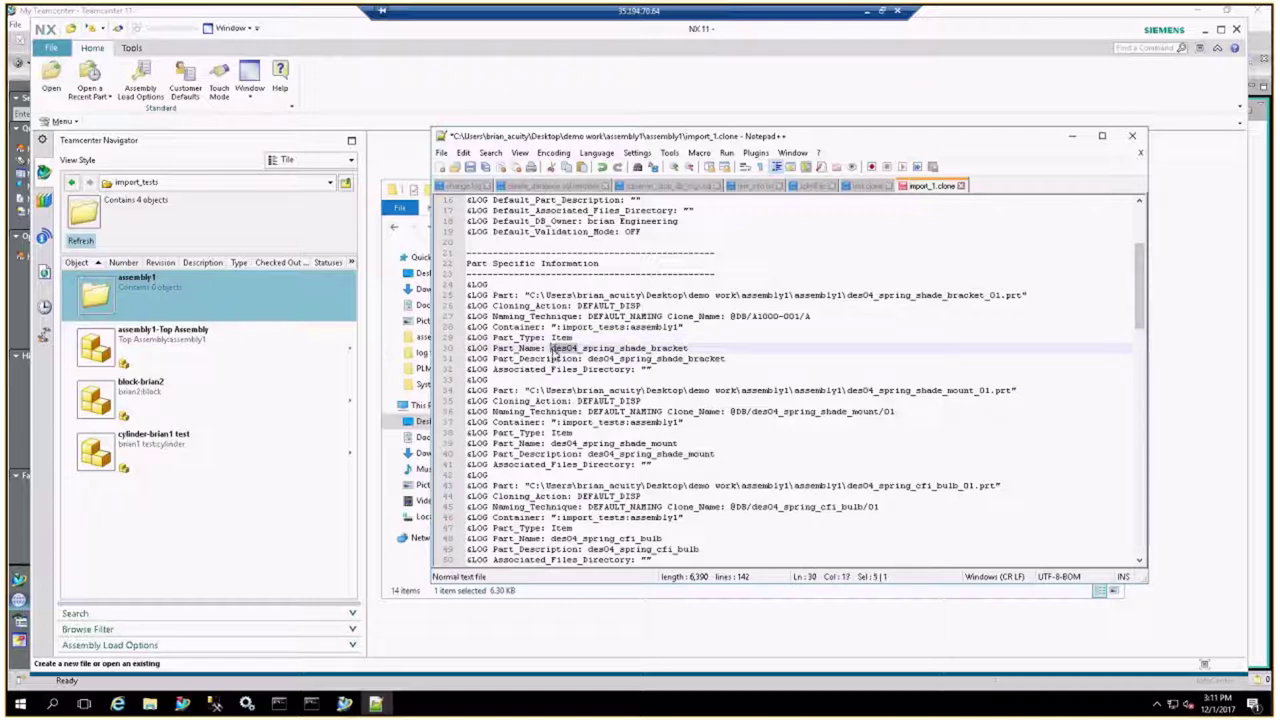
key(BackSpace)
key(BackSpace)
key(Delete)
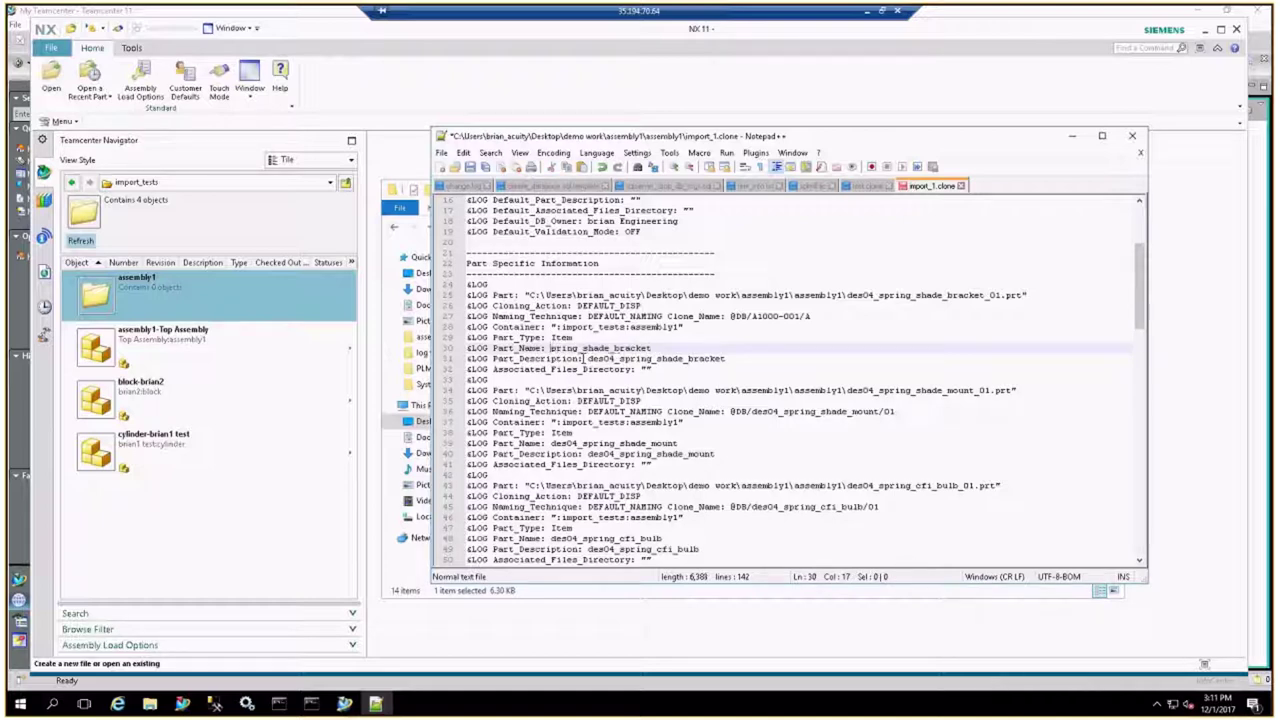
text(S)
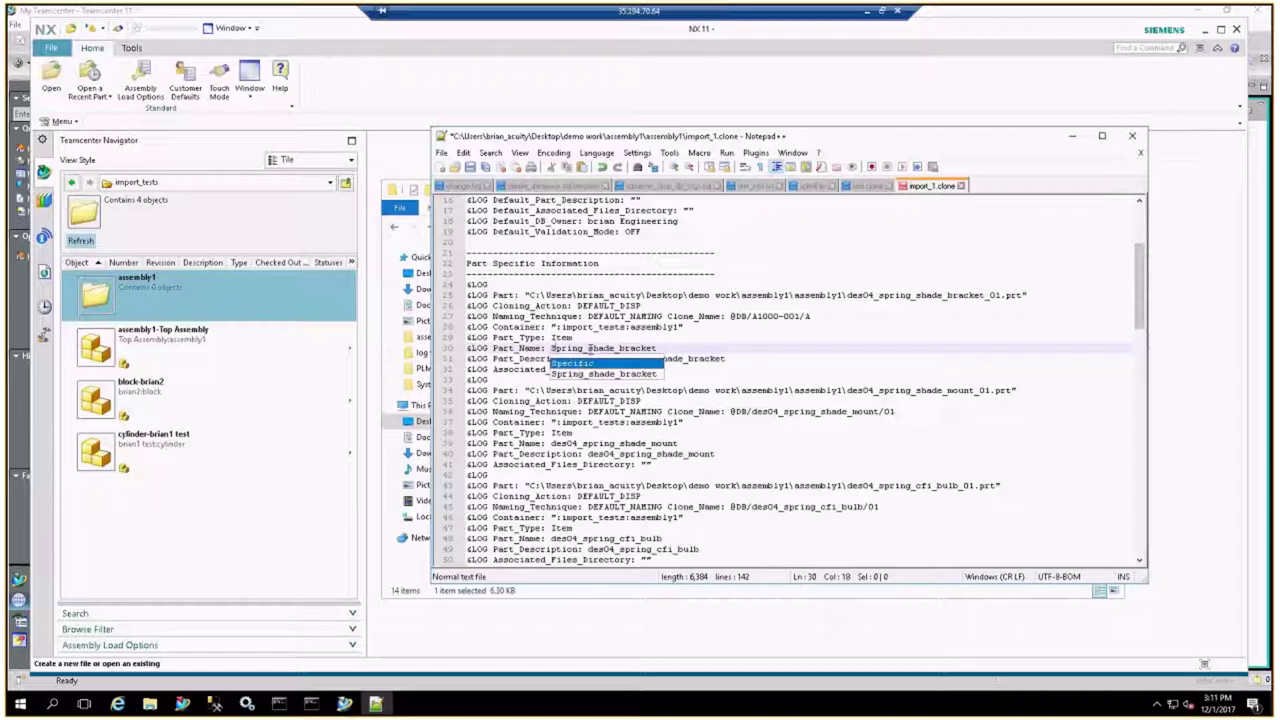
key(Escape)
Replace the underscores in the shade bracket's part name with spaces and capitalize the words to read Spring Shade Bracket.
click(590, 349)
click(592, 349)
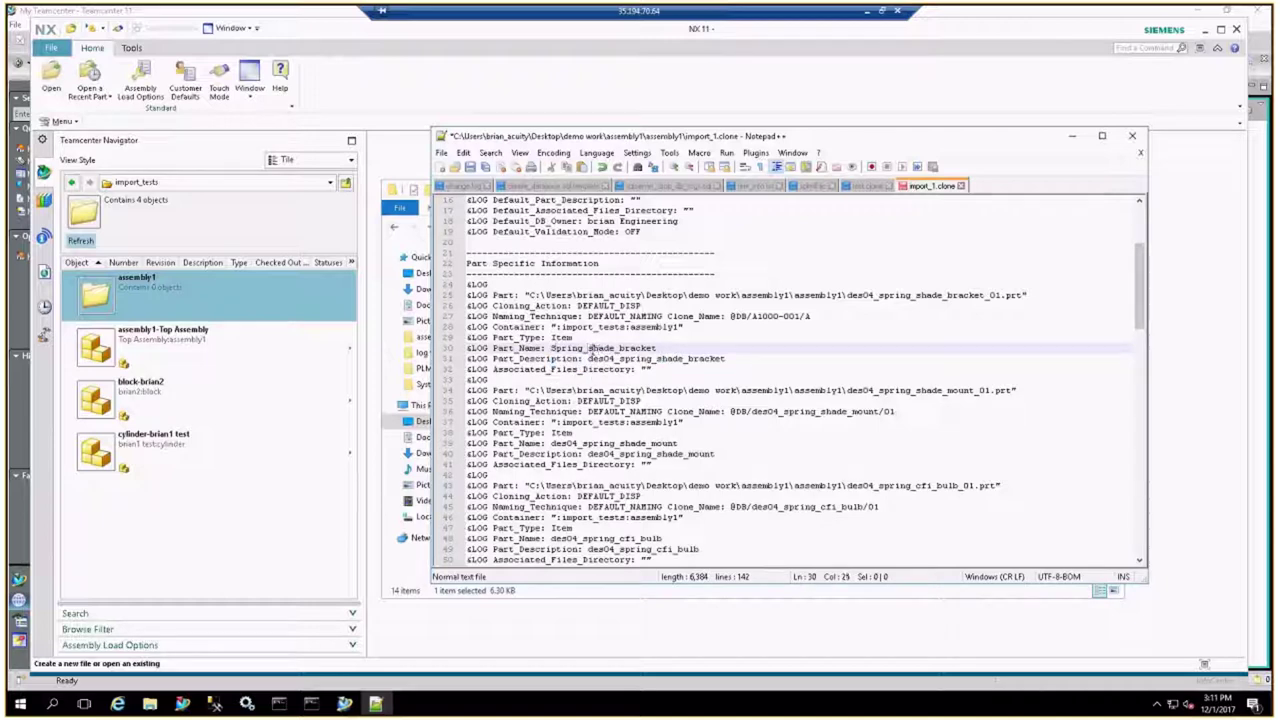
key(BackSpace)
text(S)
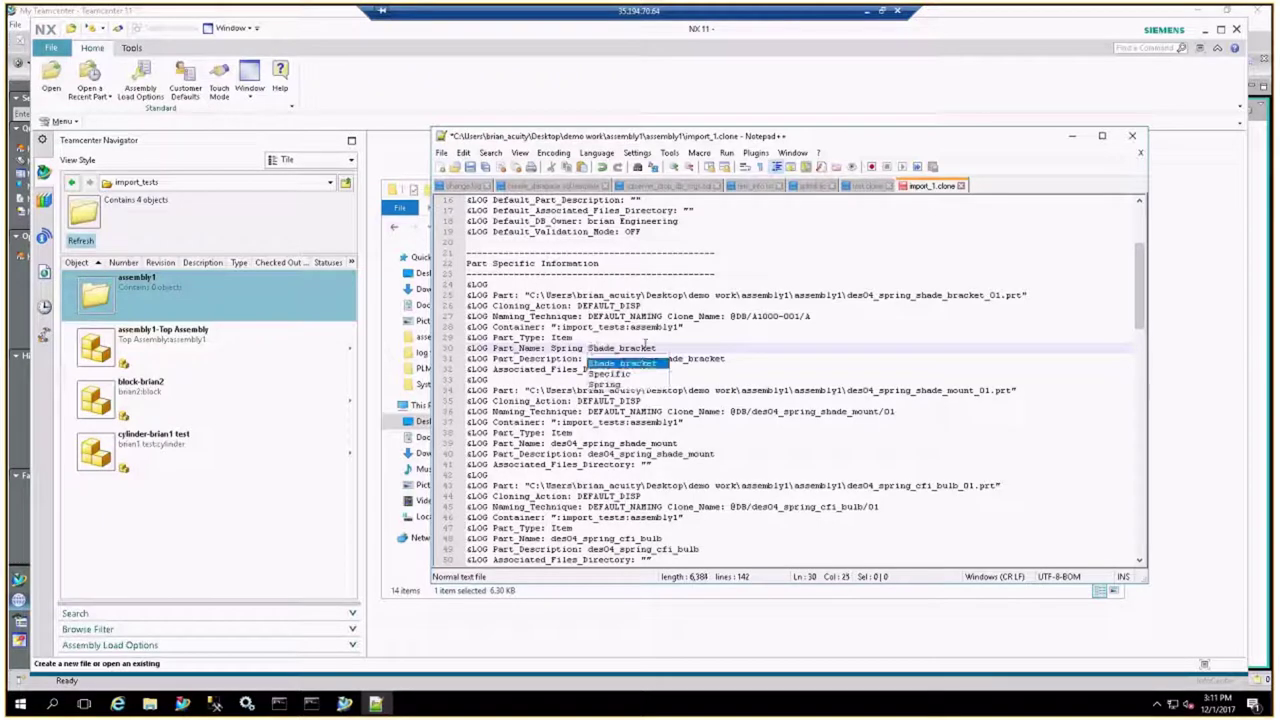
key(Escape)
click(623, 347)
key(BackSpace)
key(BackSpace)
text(B)
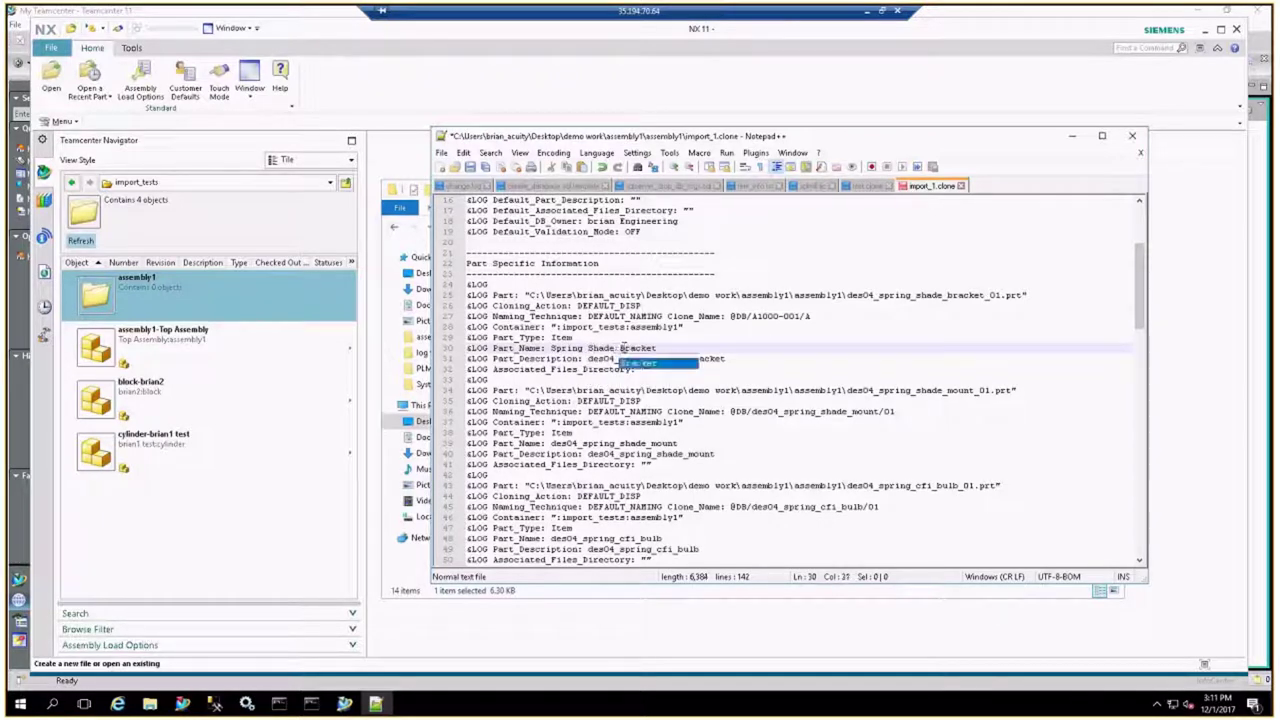
Enclose the shade bracket's part name in double quotes and replace its part description with empty double quotes.
click(641, 347)
click(548, 347)
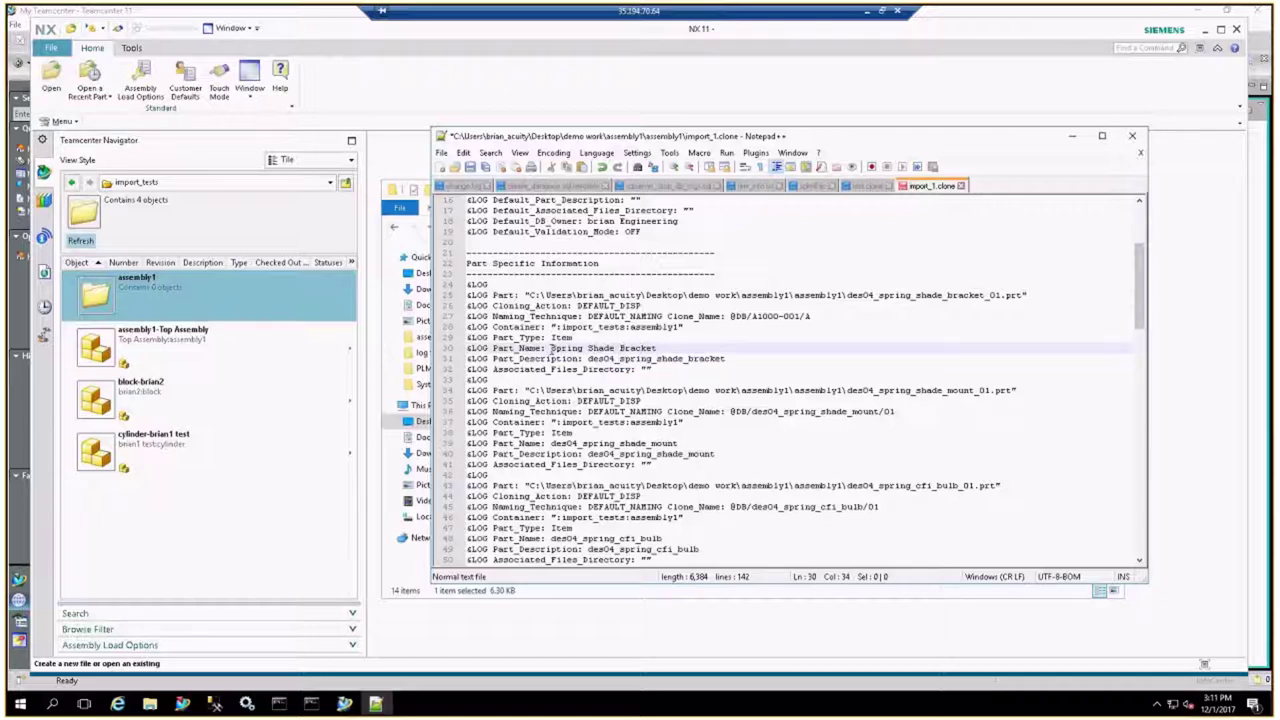
text(")
click(663, 347)
key(BackSpace)
text(")
drag(729, 362, 588, 362)
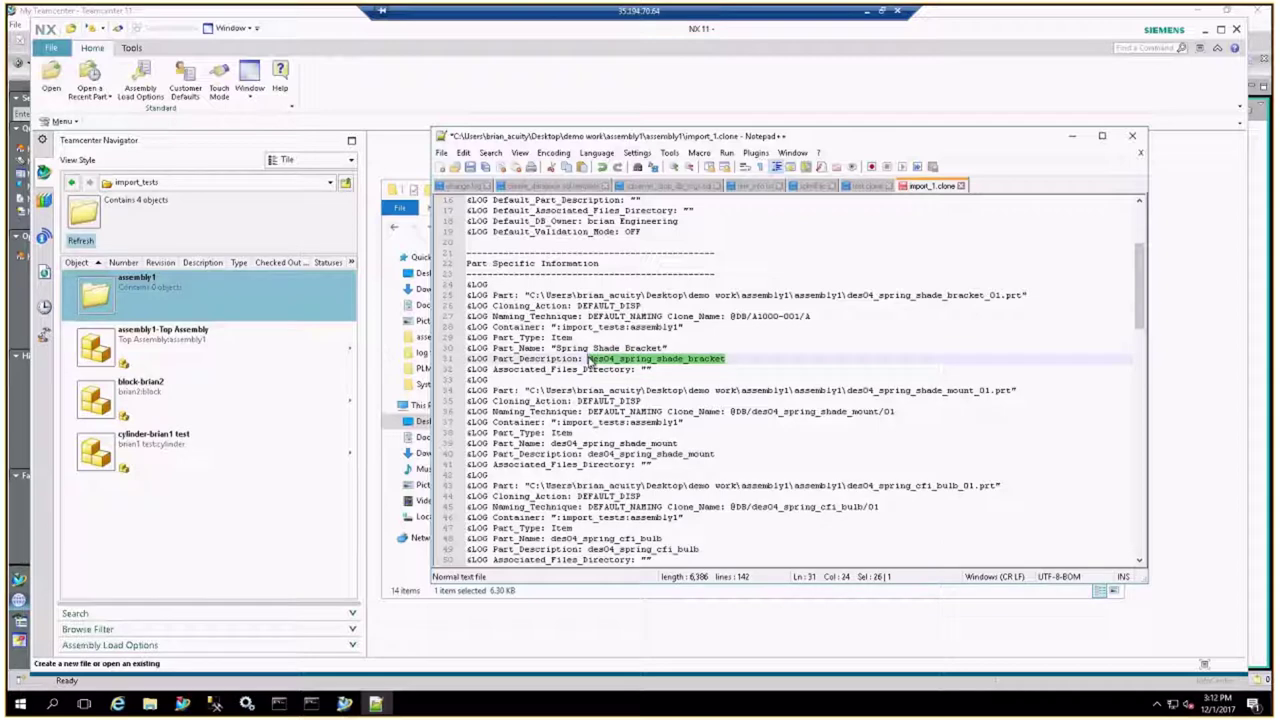
text("")
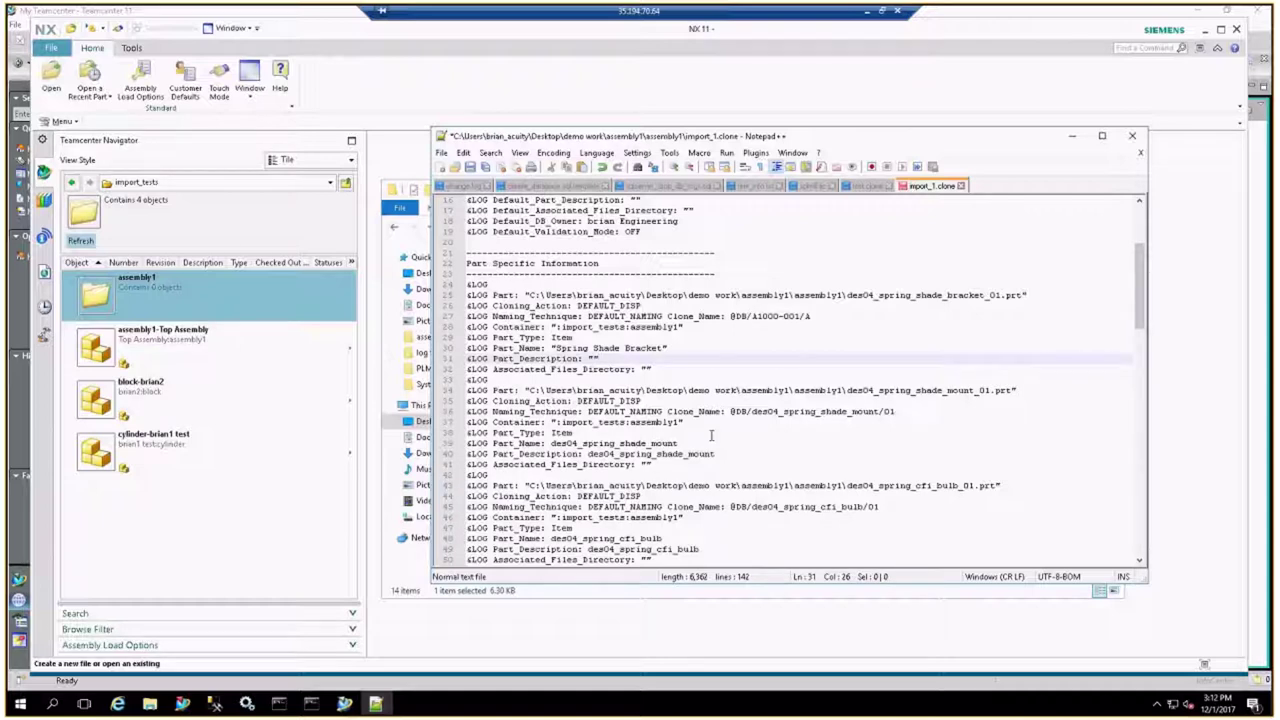
scroll(747, 424, down, 1)
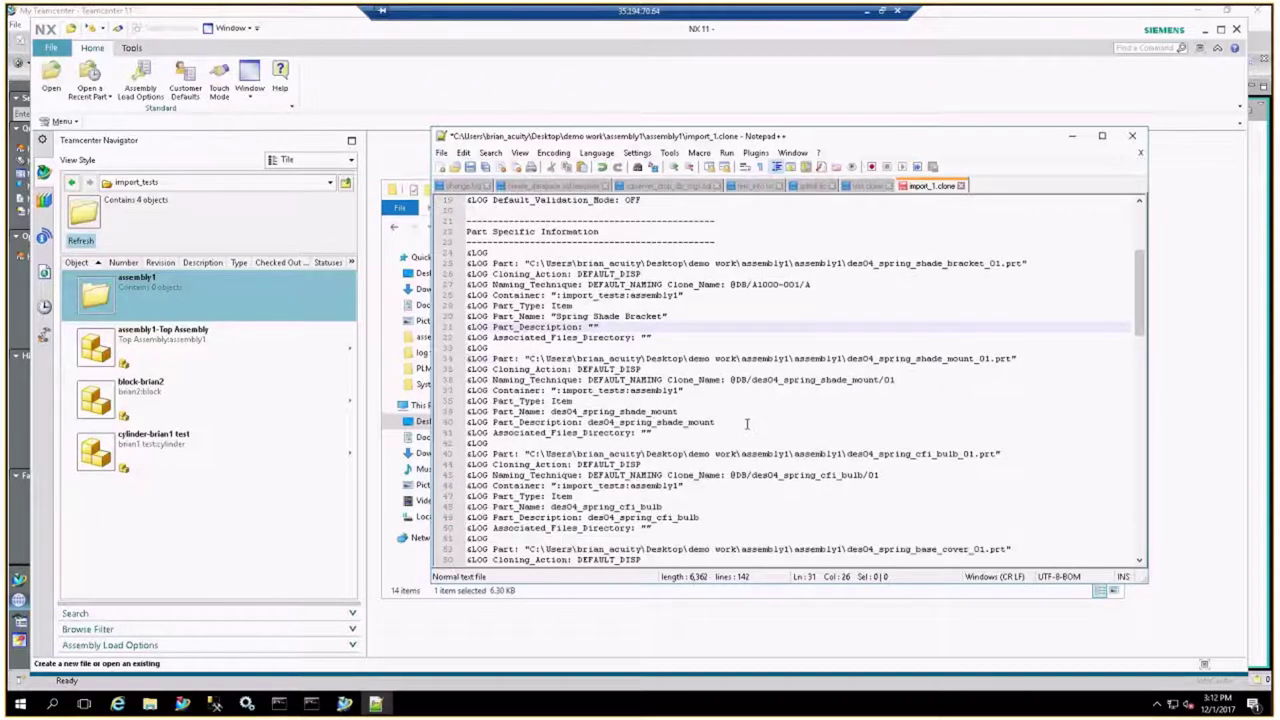
double_click(889, 380)
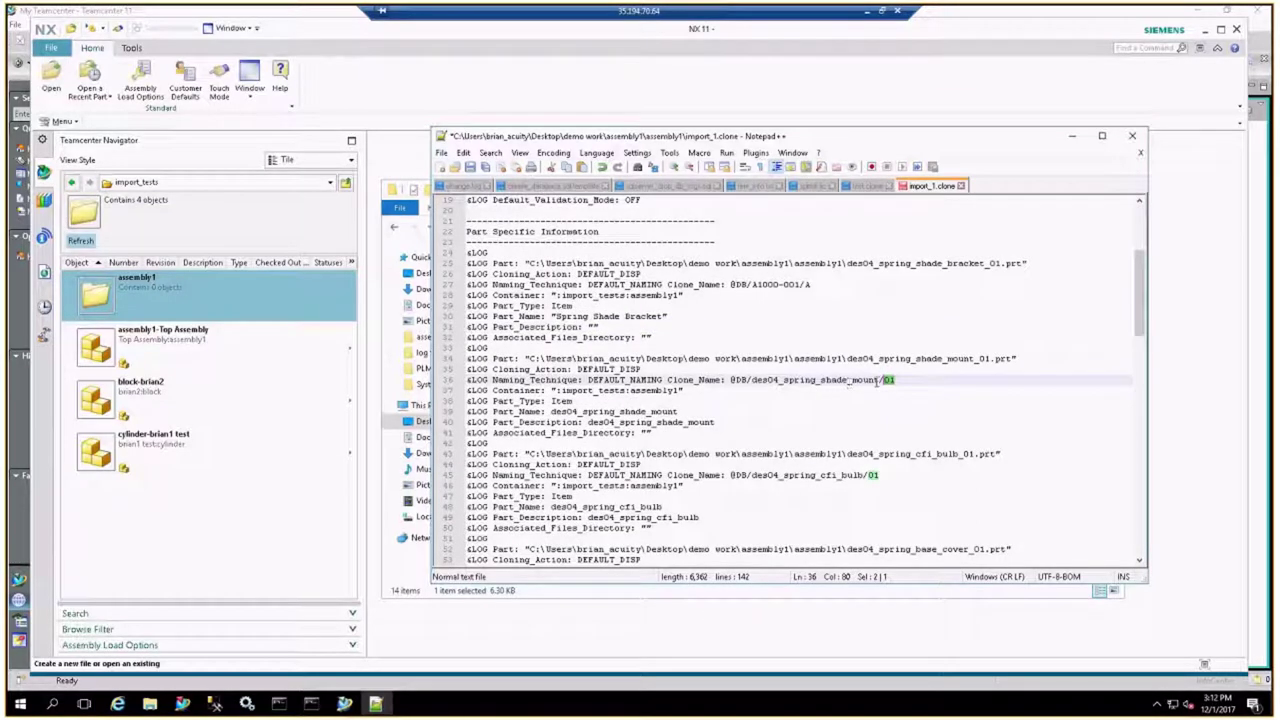
drag(880, 381, 758, 386)
double_click(758, 386)
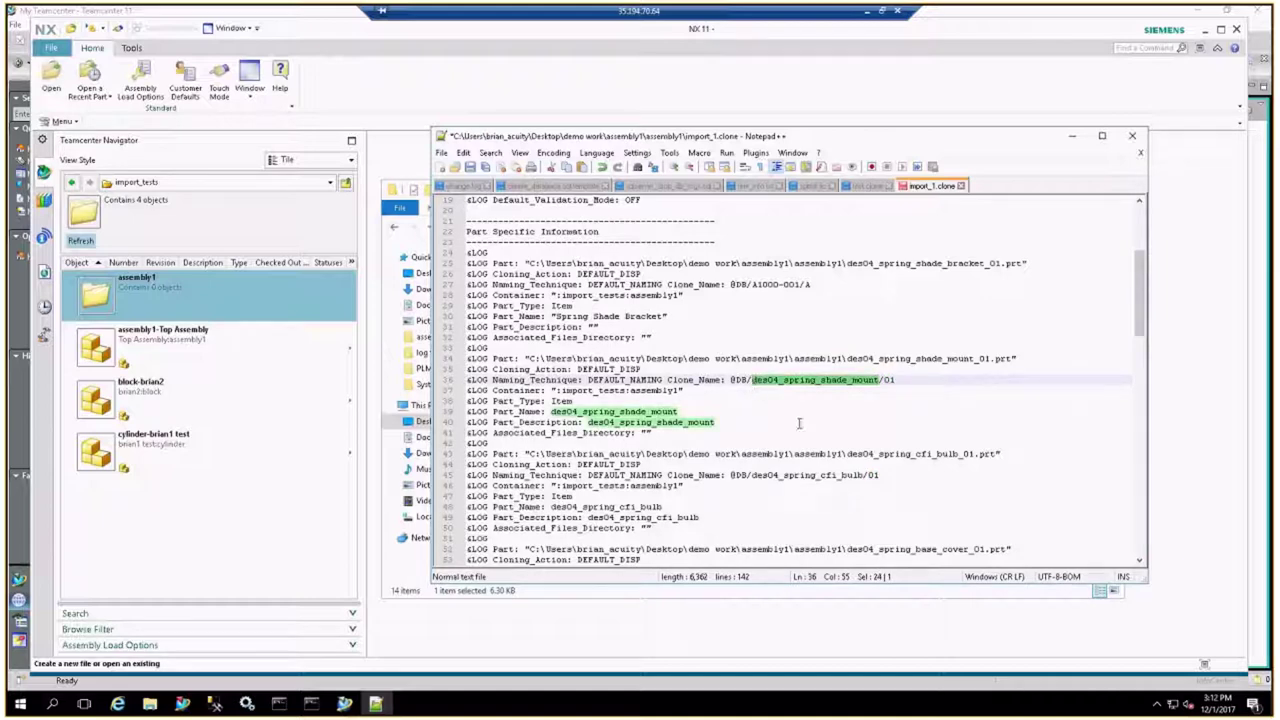
text(A)
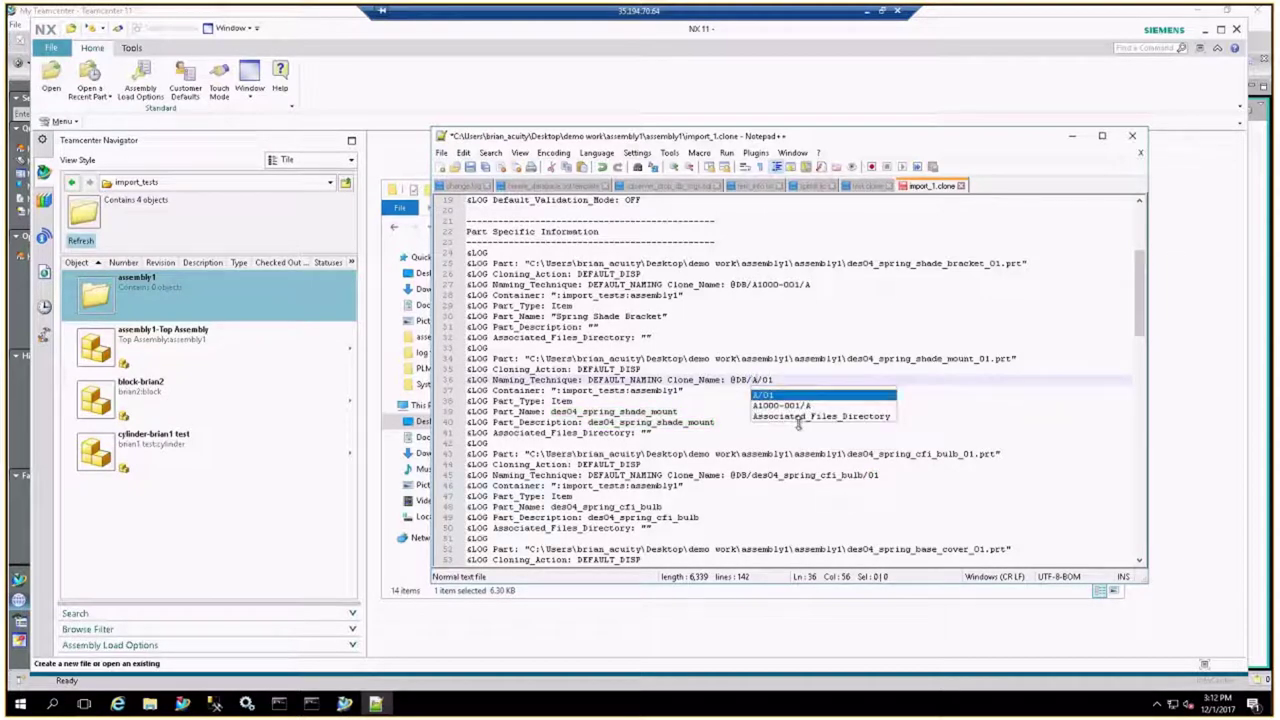
text(1000)
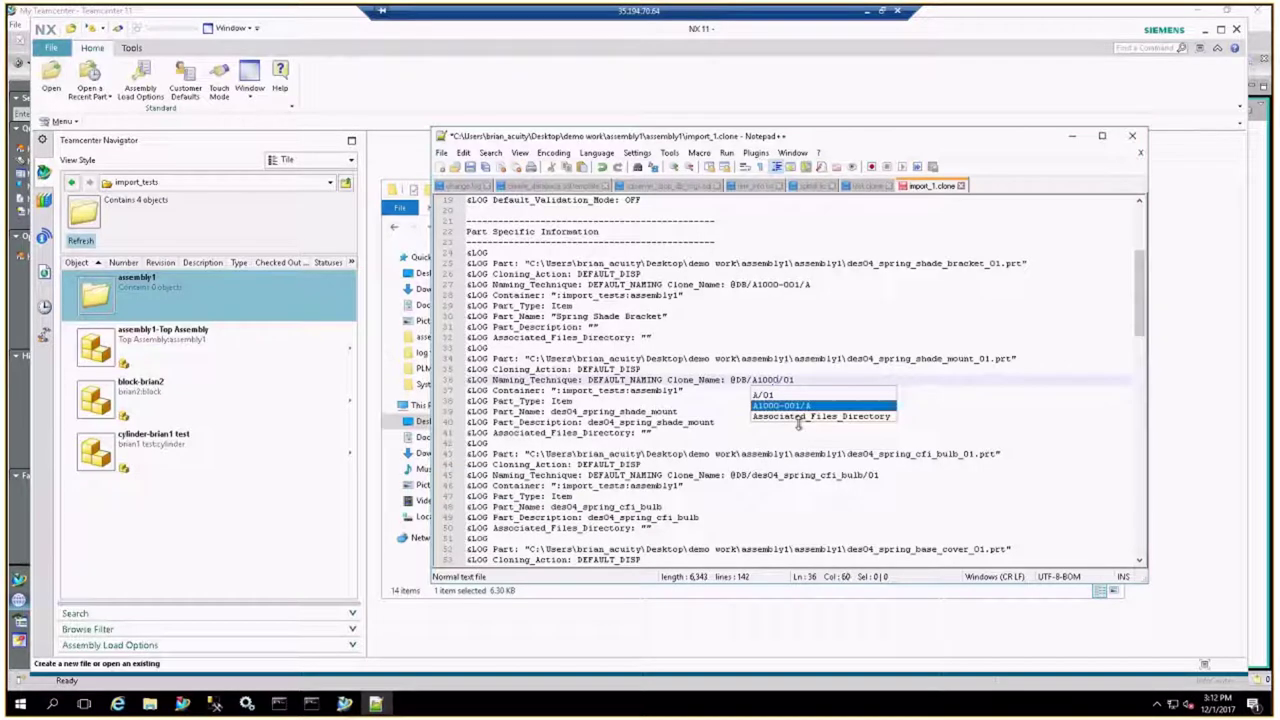
text(-002)
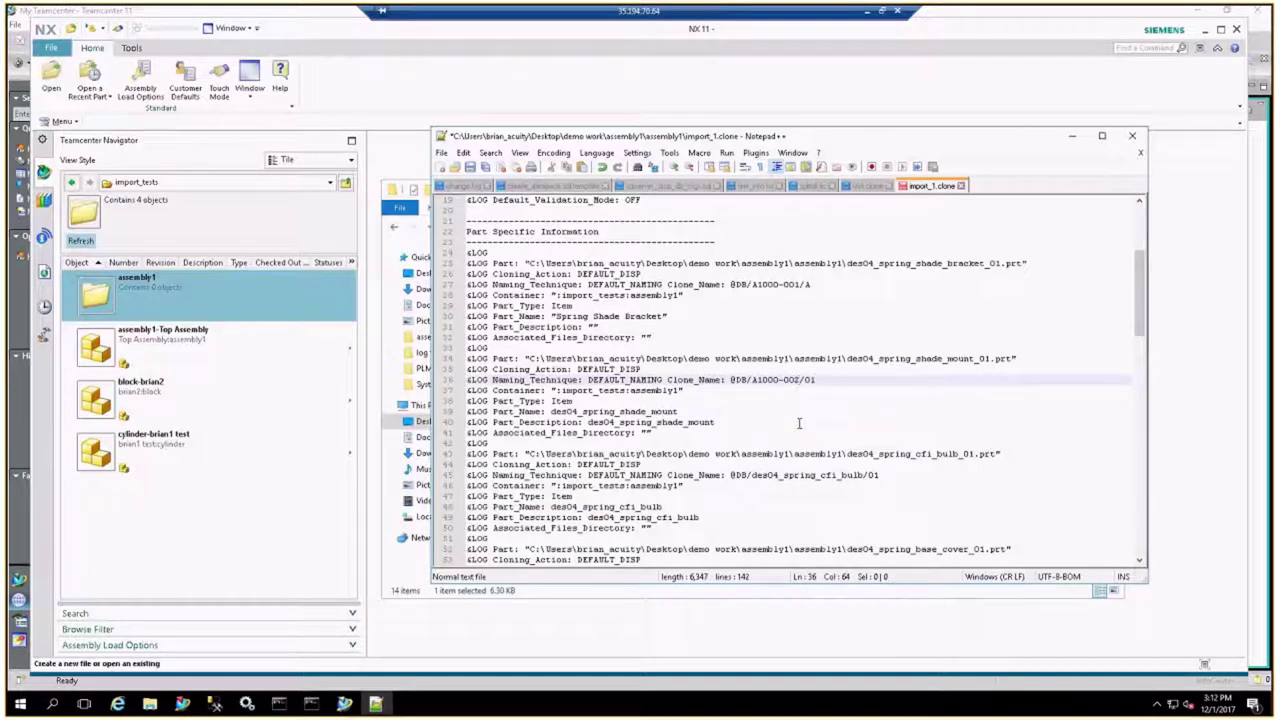
double_click(808, 380)
text(B)
click(762, 403)
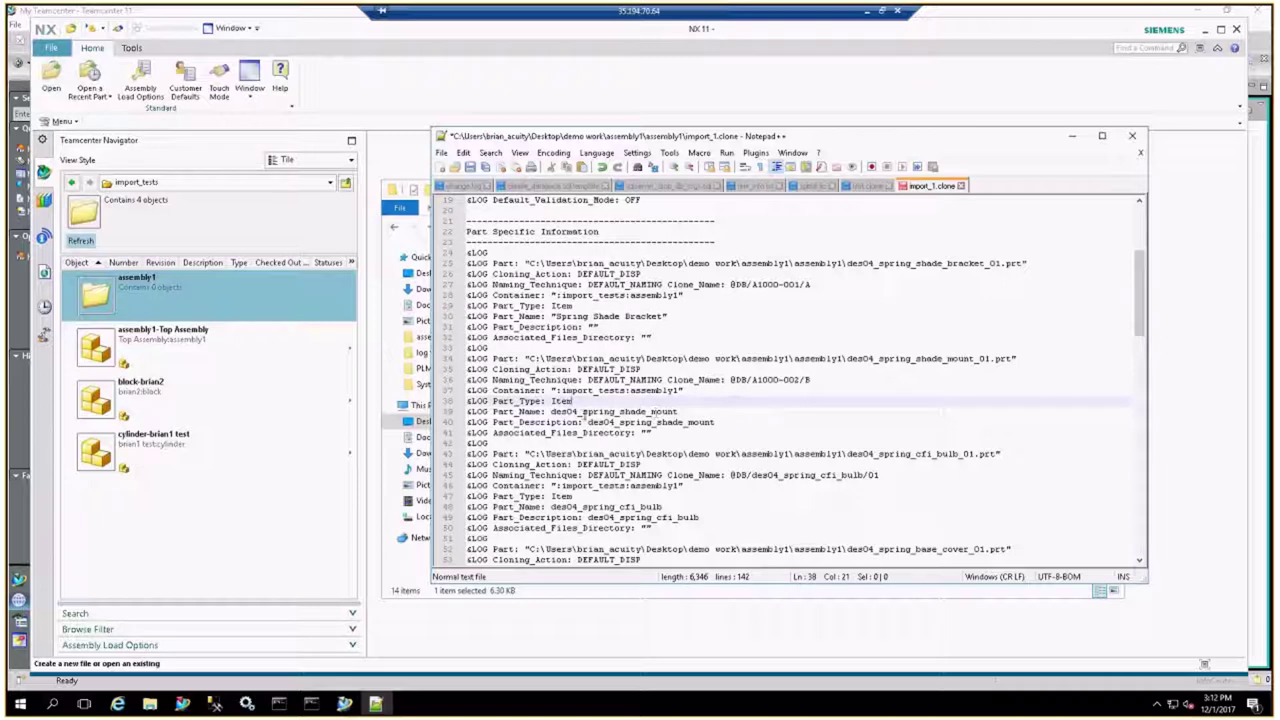
Change the shade mount's Part_Name value to Spring Shade Mount, without the des04_ prefix and underscores.
mouse_move(568, 411)
mouse_down()
mouse_move(580, 411)
mouse_move(550, 413)
mouse_up()
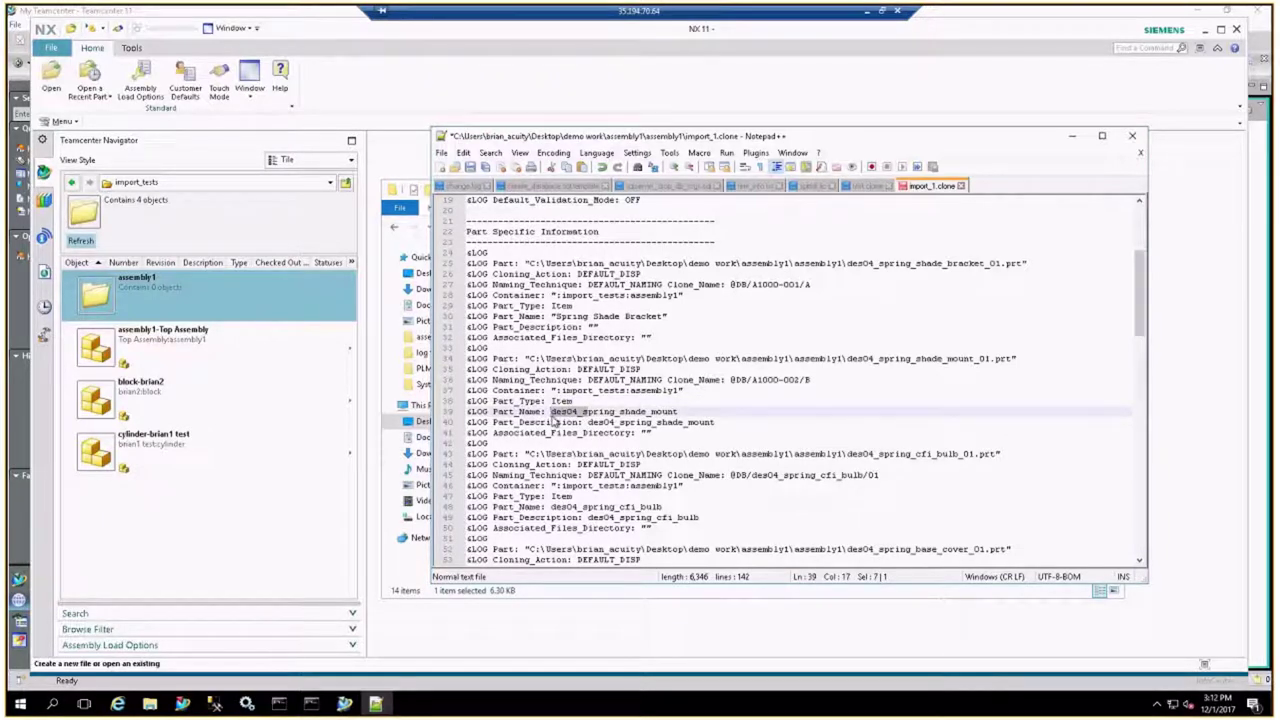
text(s)
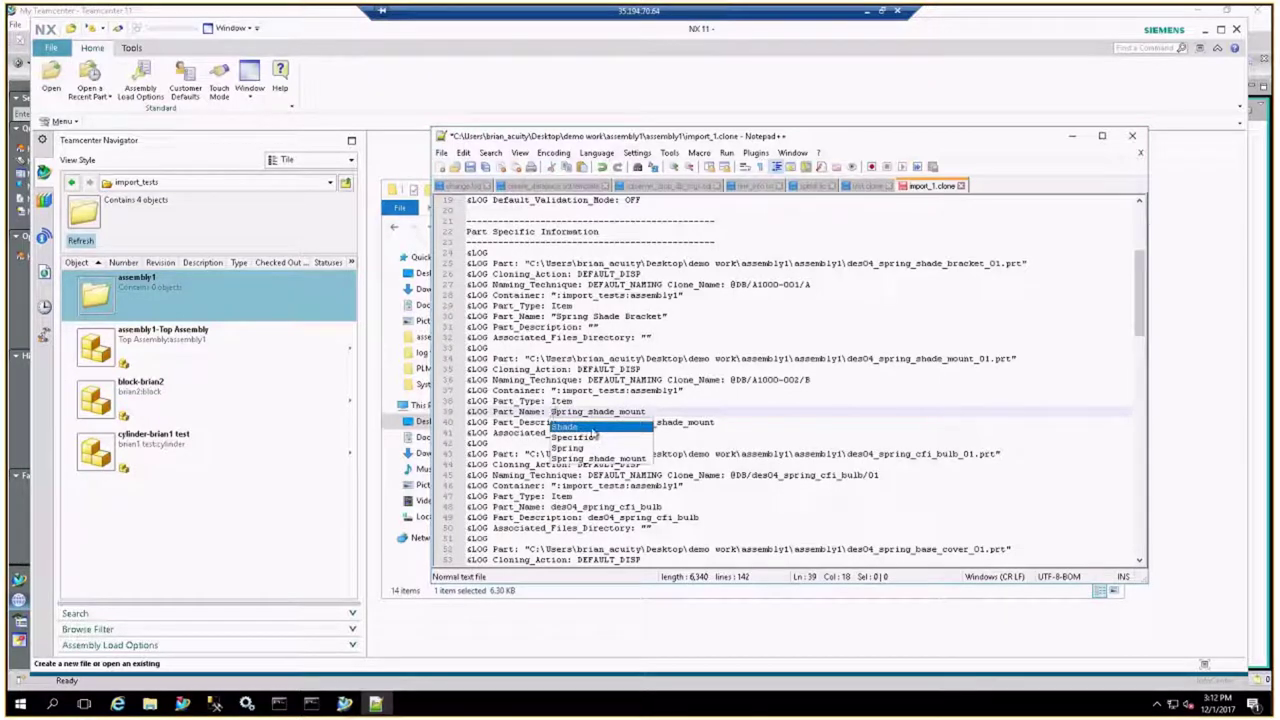
click(594, 412)
key(BackSpace)
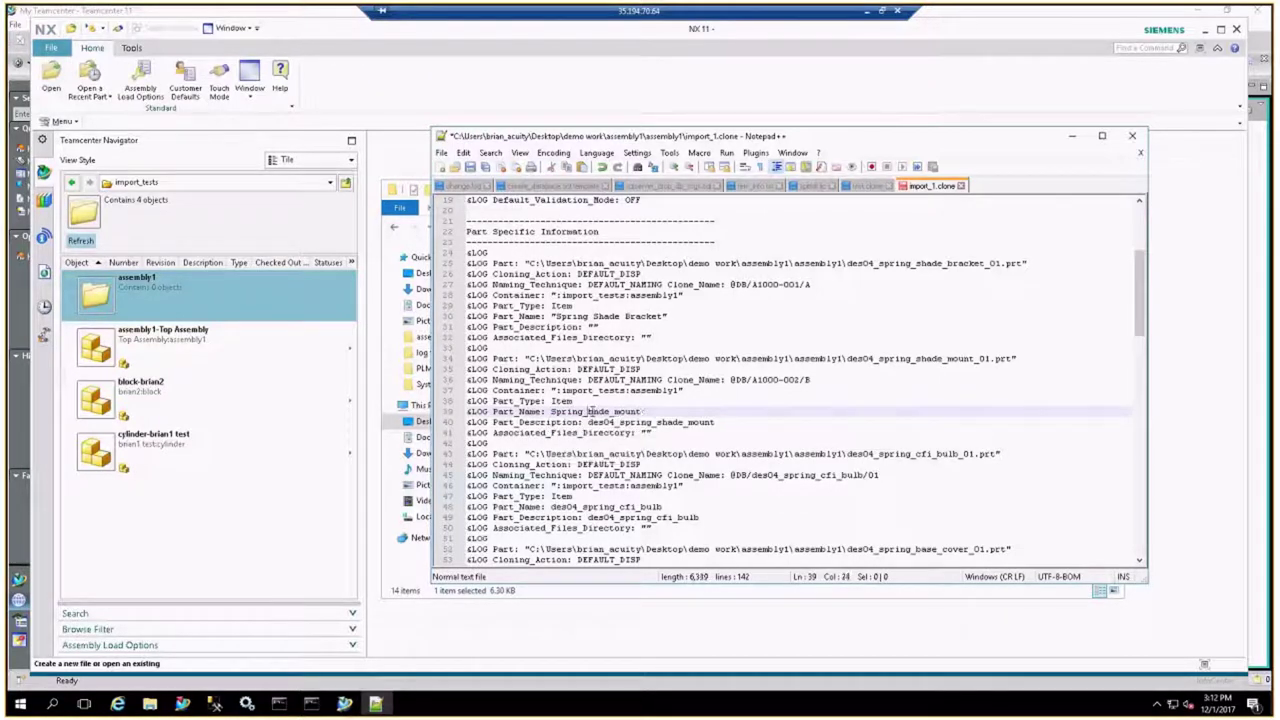
text(S)
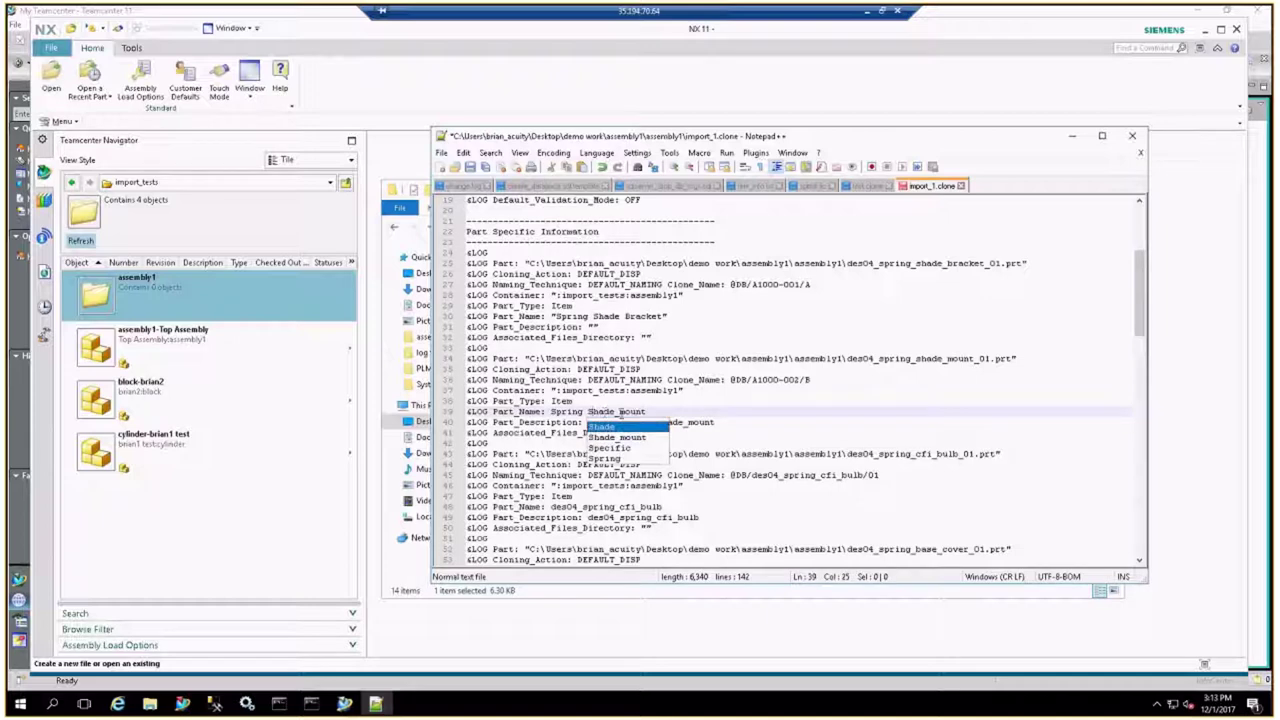
key(Right)
key(Right)
key(Right)
key(Right)
key(Right)
key(Delete)
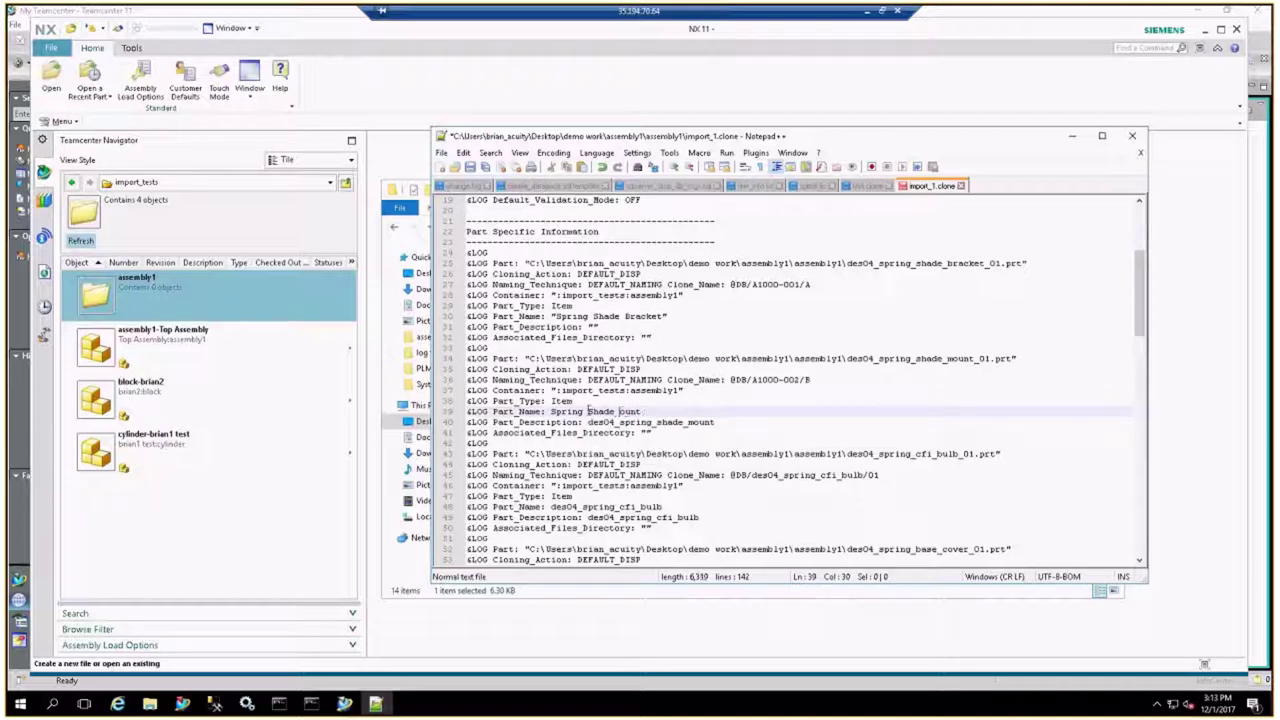
text(M)
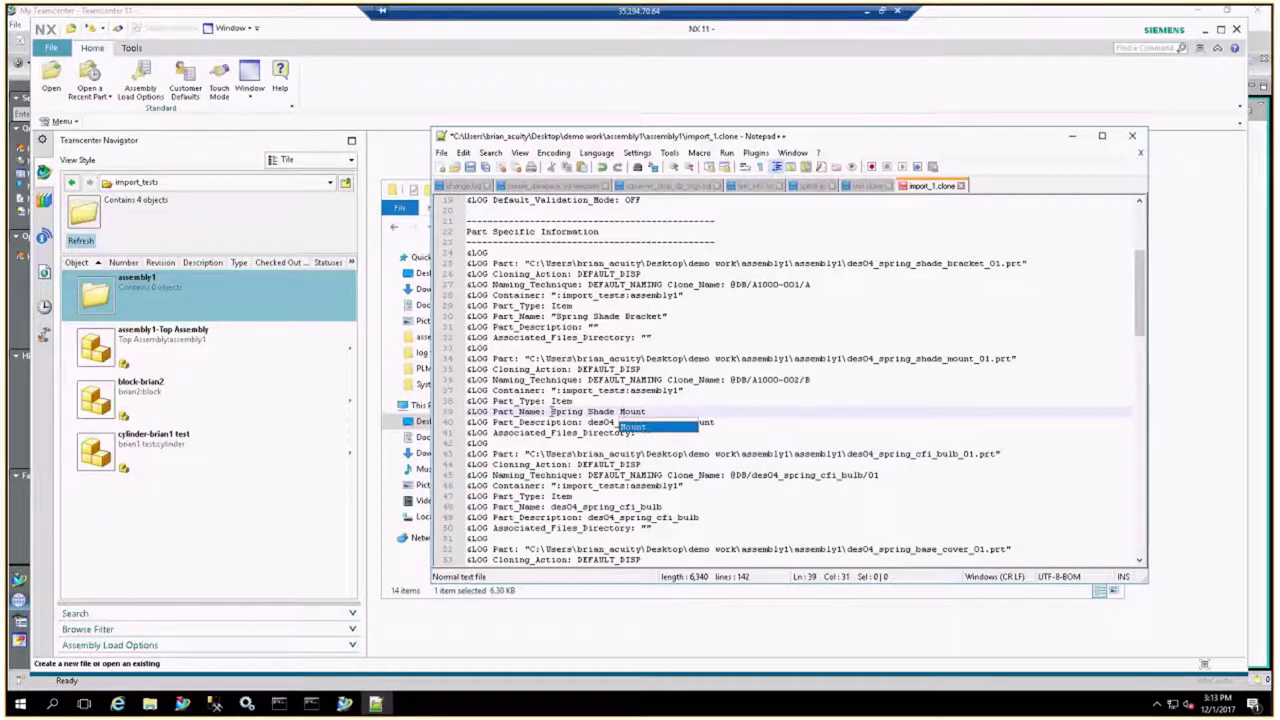
Enclose the shade mount's part name in double quotes and replace its part description with empty double quotes.
key(End)
text(")
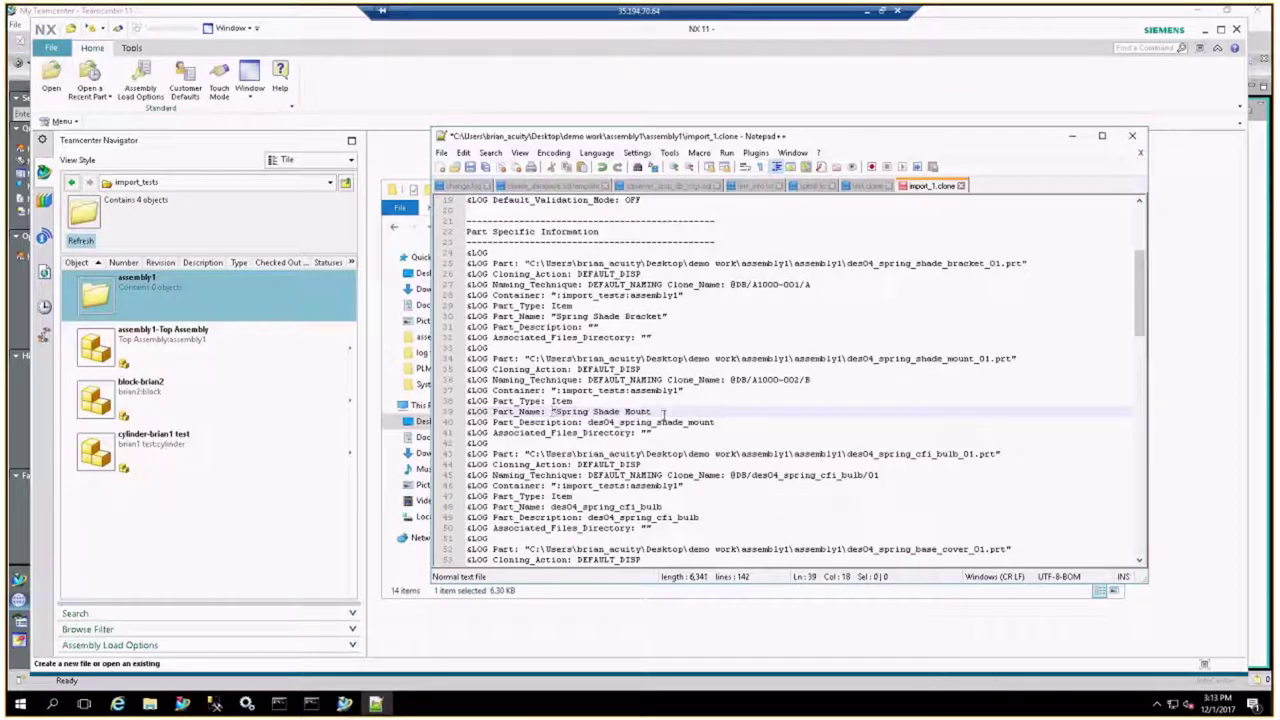
text(")
drag(713, 423, 588, 422)
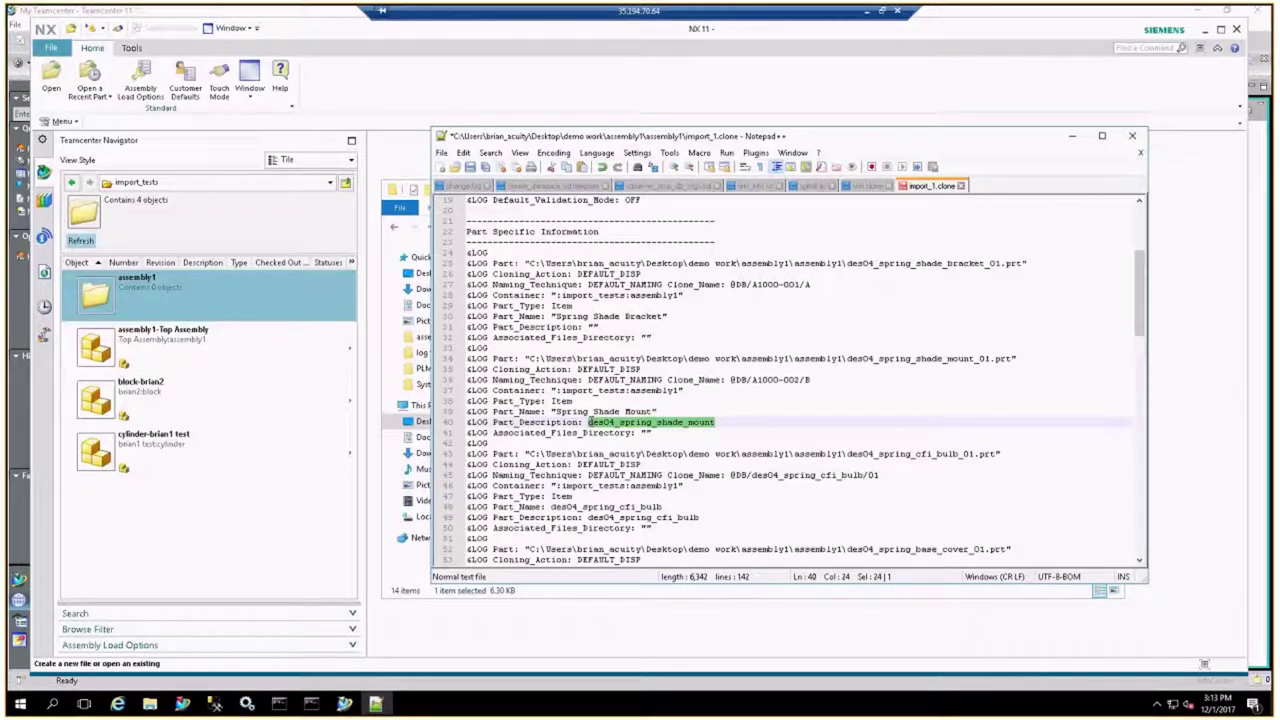
text("")
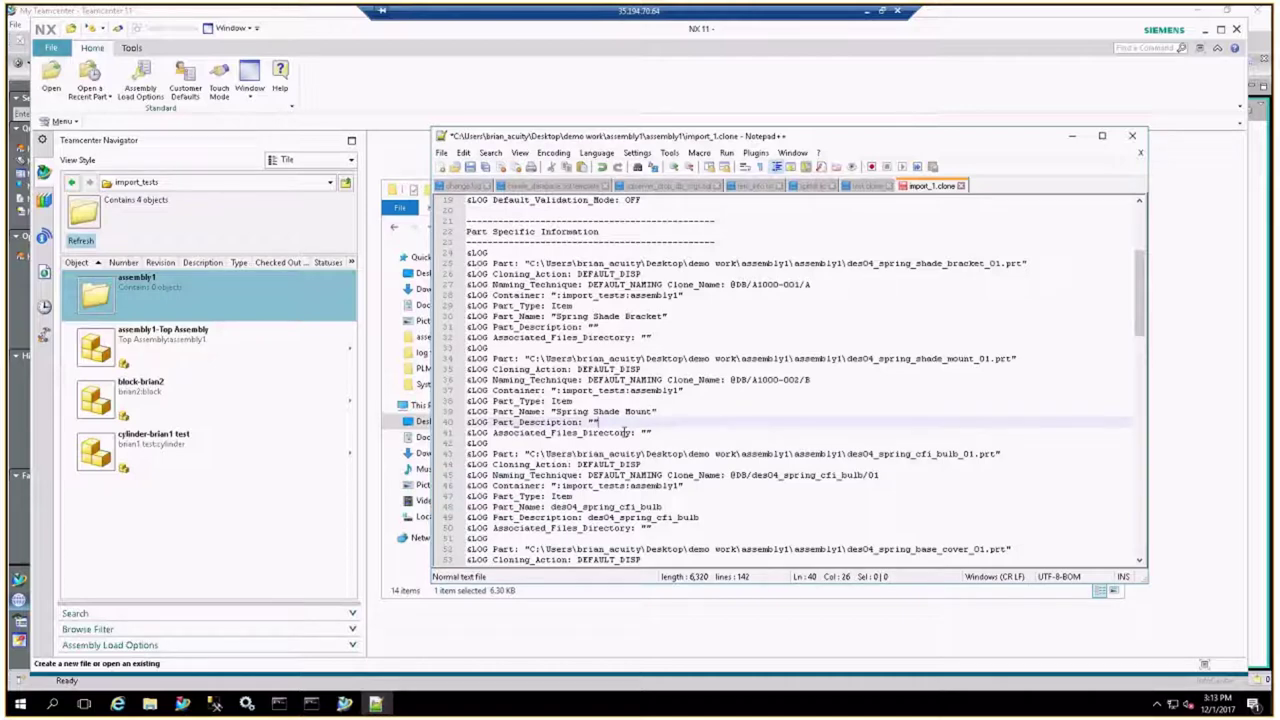
Save the edited import_1.clone file and clear its editor and folder windows away to return to NX.
scroll(737, 422, down, 3)
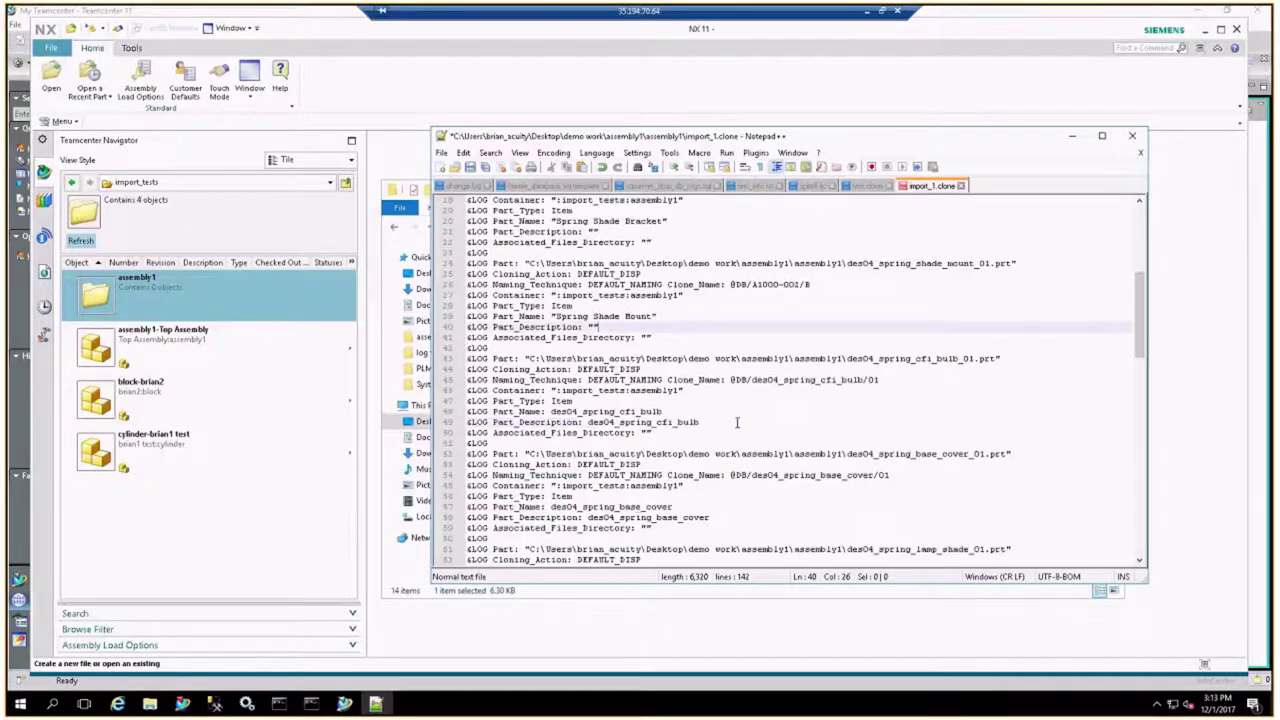
scroll(737, 422, down, 1)
scroll(737, 422, down, 6)
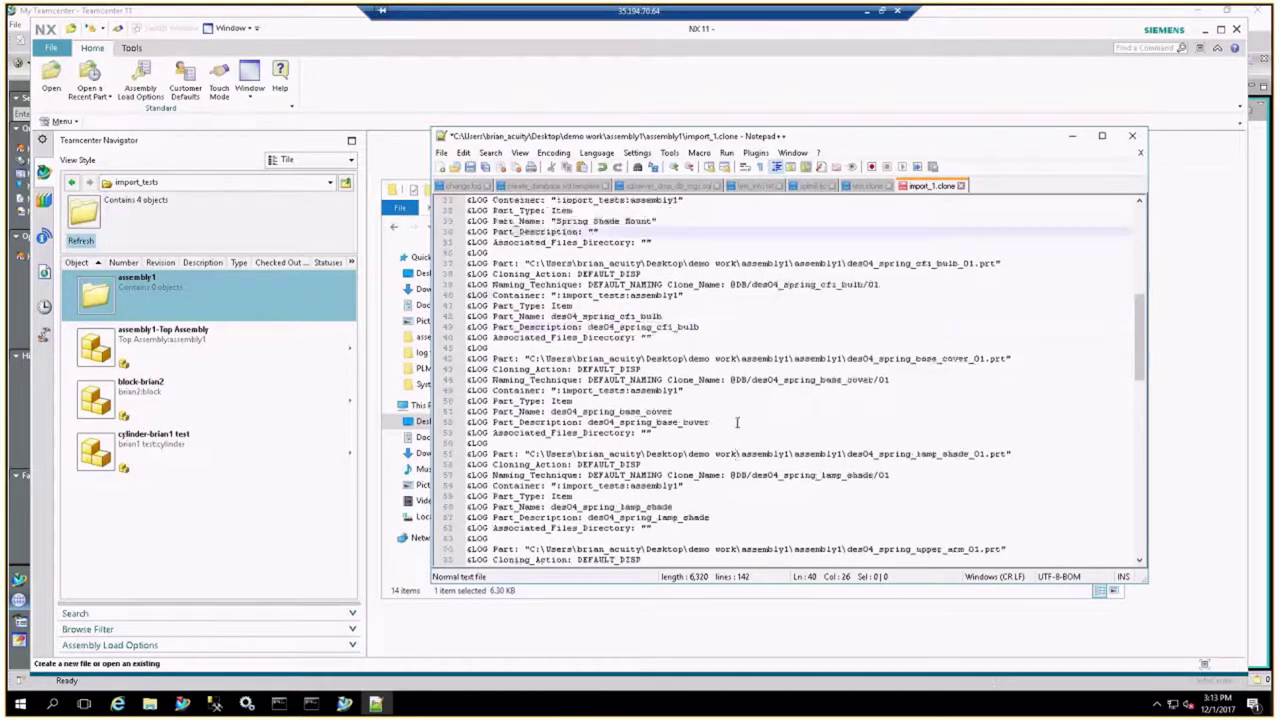
scroll(737, 422, up, 9)
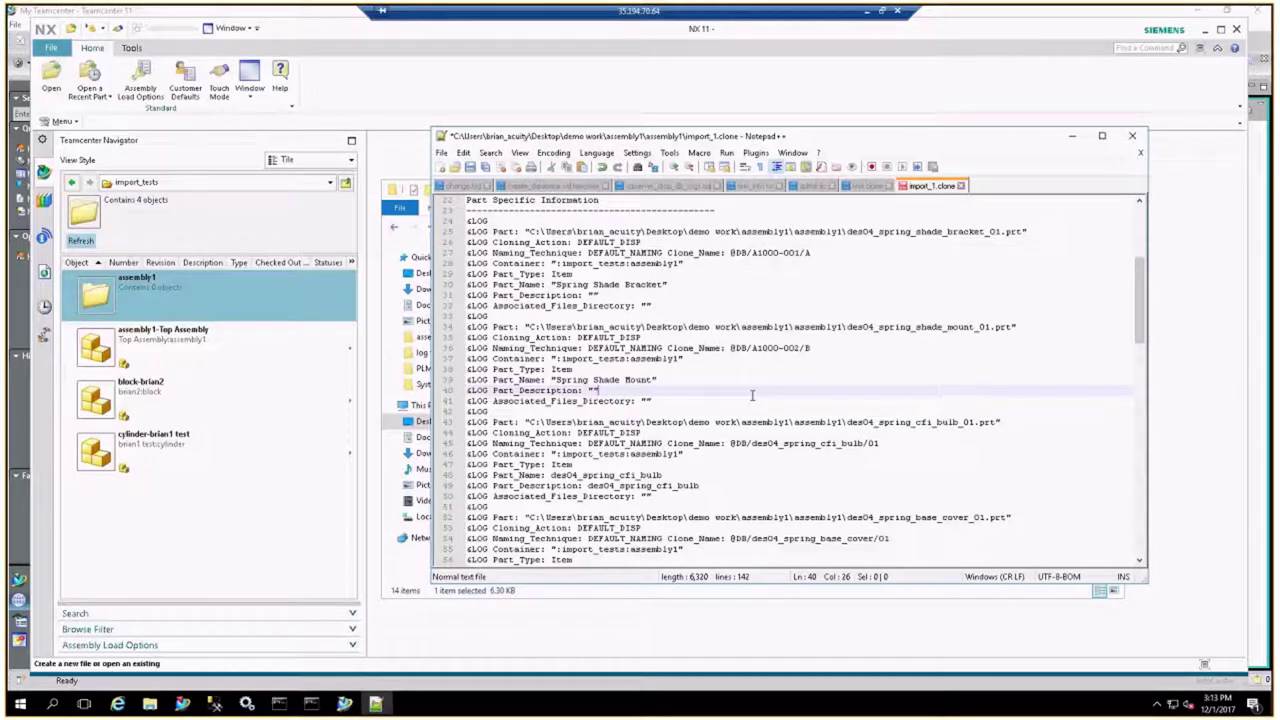
click(472, 167)
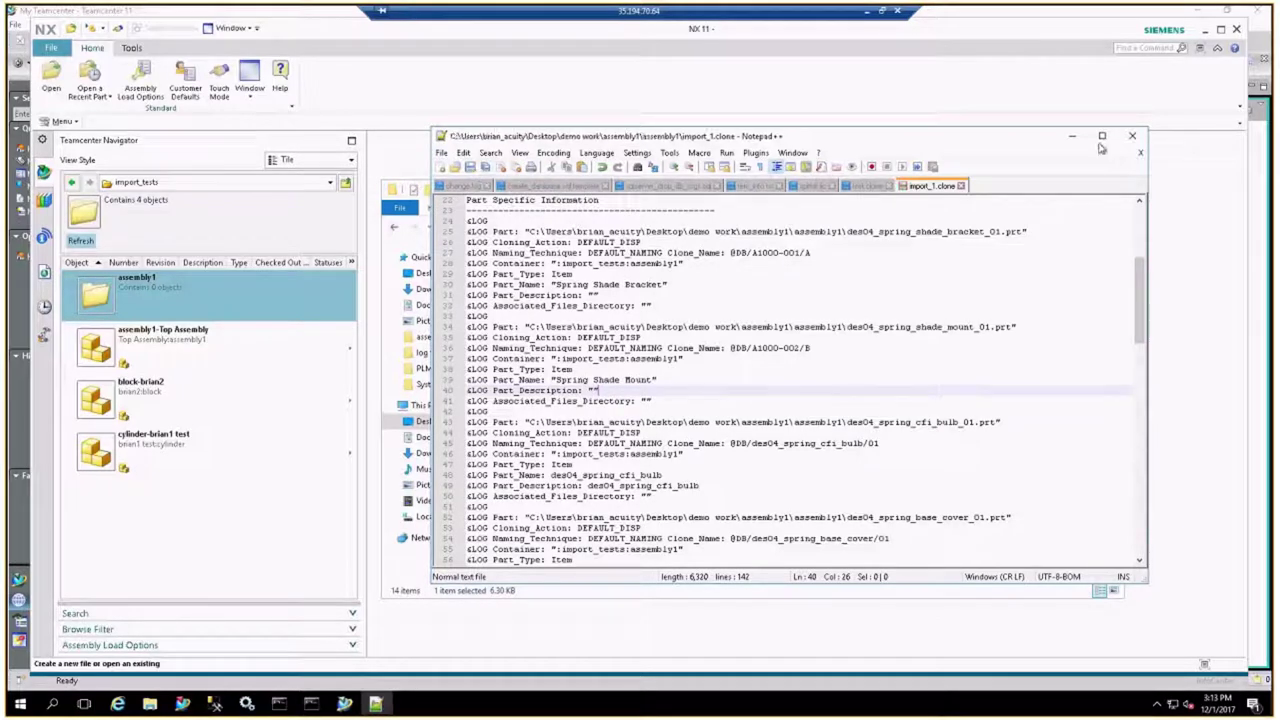
click(1132, 135)
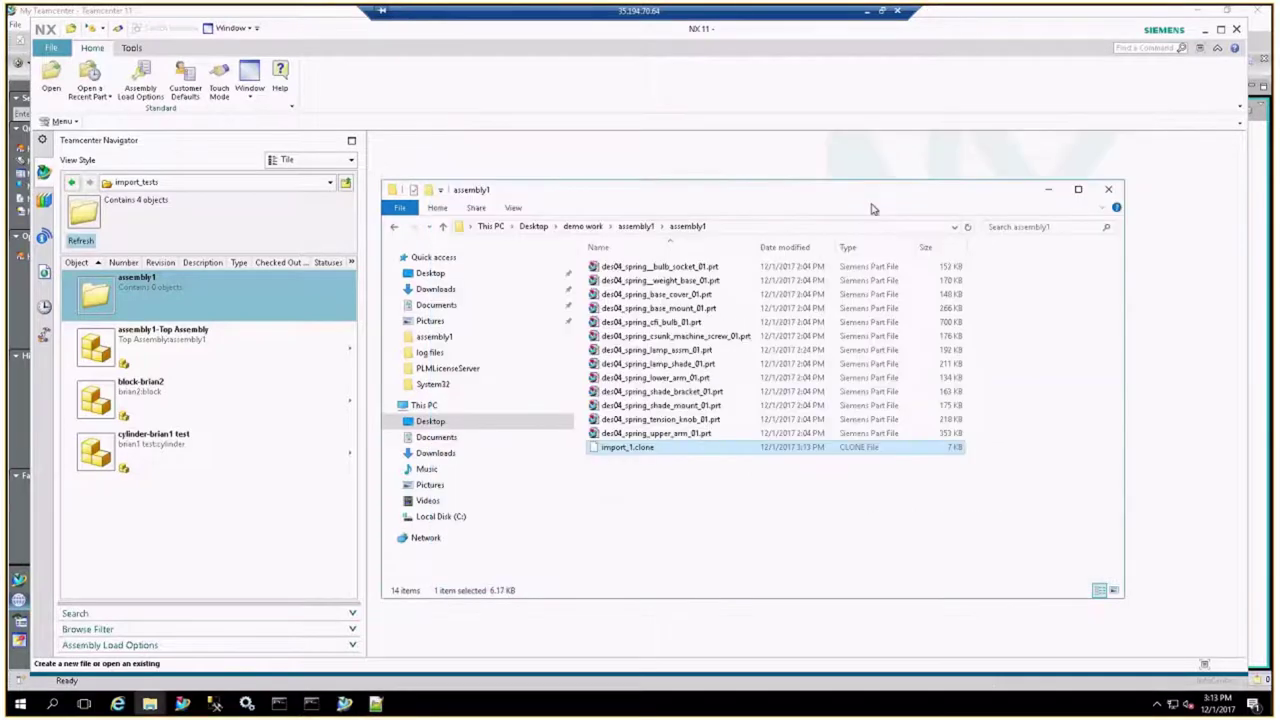
click(1050, 190)
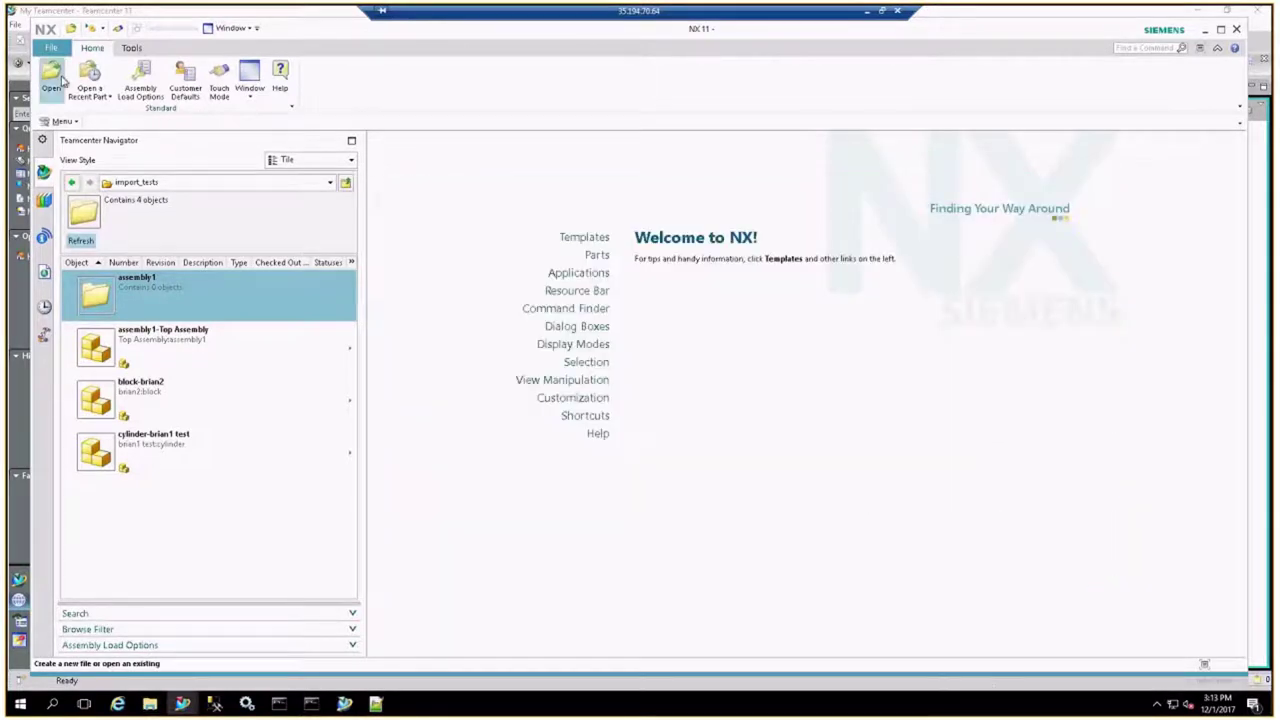
Start importing an assembly into Teamcenter and load import_1.clone as the log file that sets up the import.
click(51, 49)
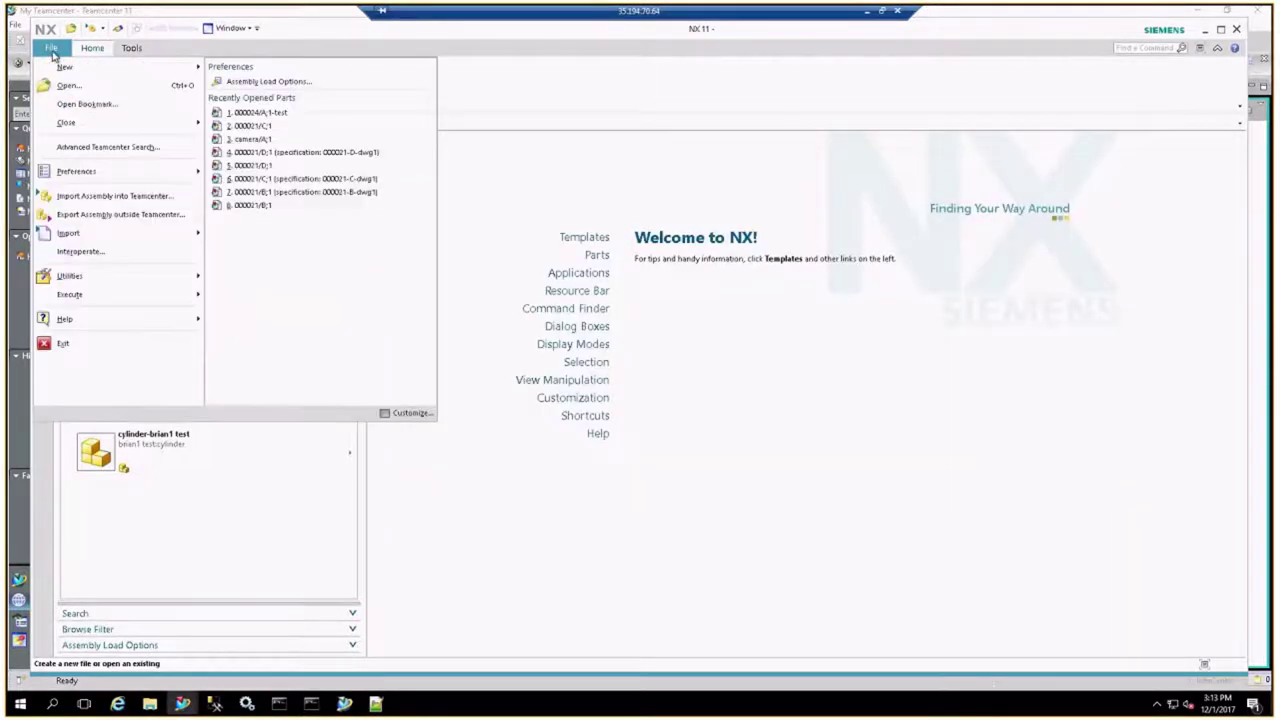
click(101, 197)
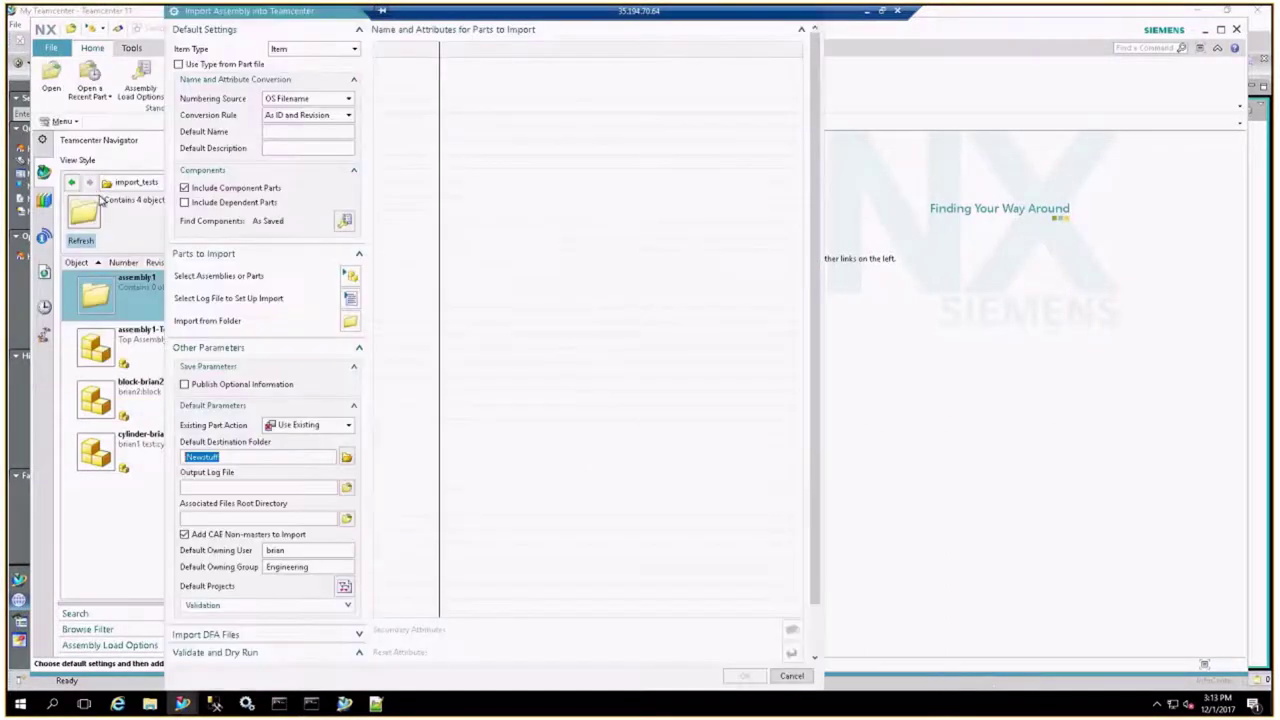
click(352, 303)
click(400, 273)
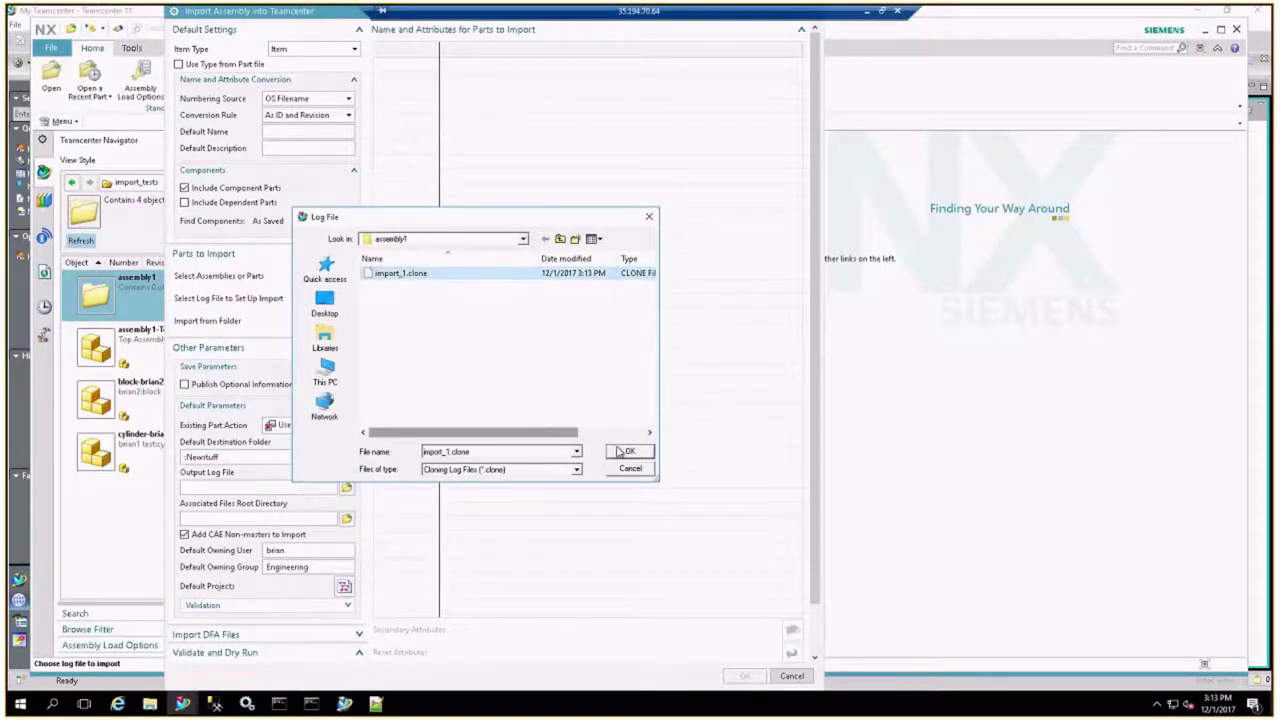
click(620, 452)
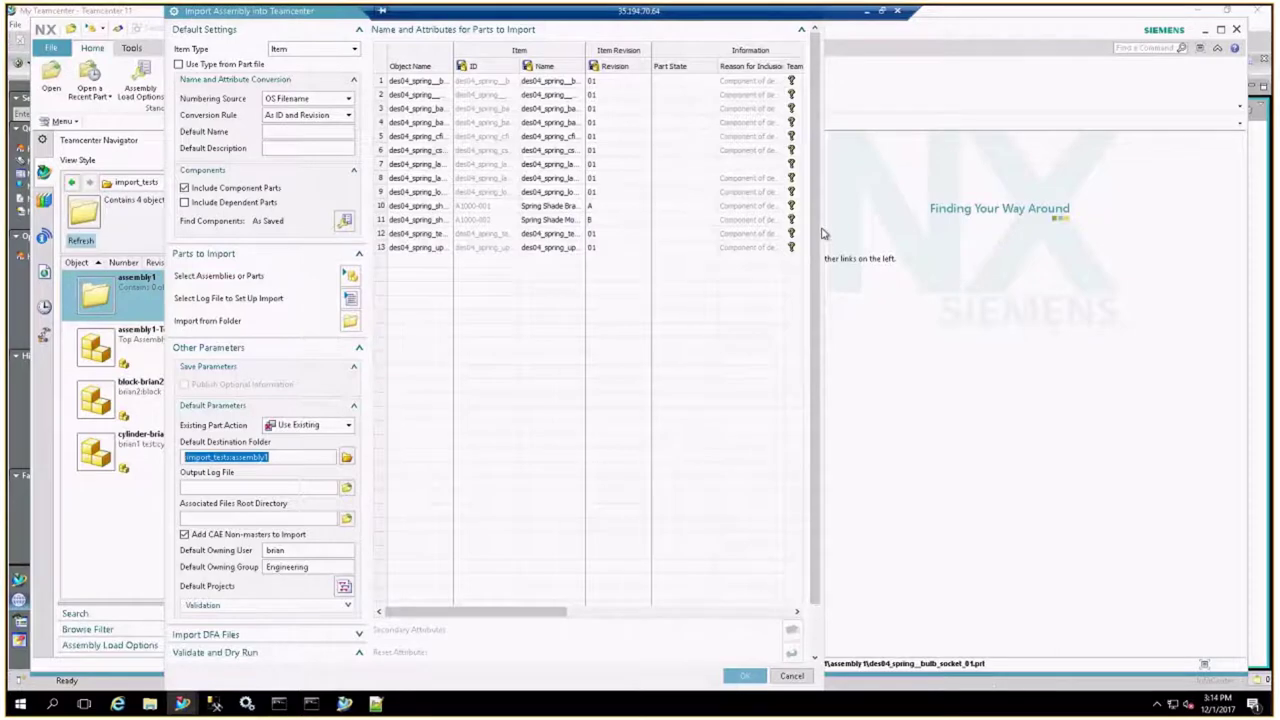
Widen the import dialog and its item Name column, and validate the Teamcenter information of the listed parts.
drag(820, 233, 975, 231)
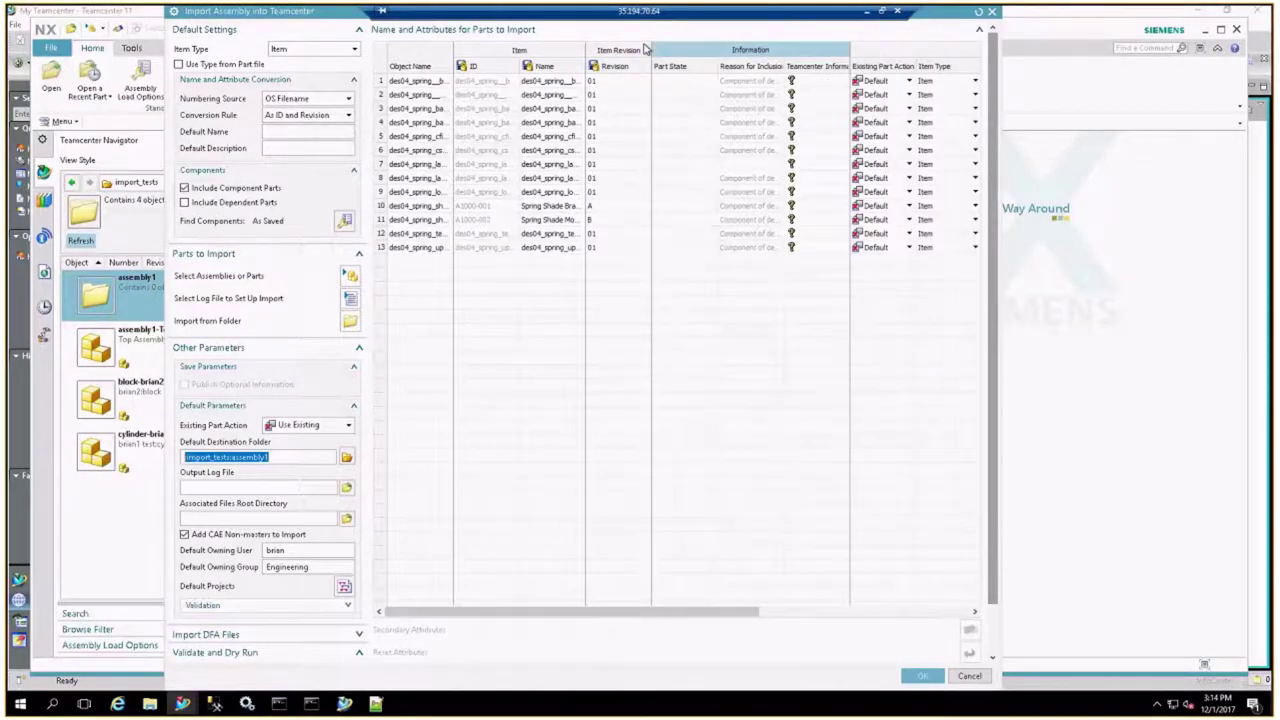
drag(586, 50, 653, 50)
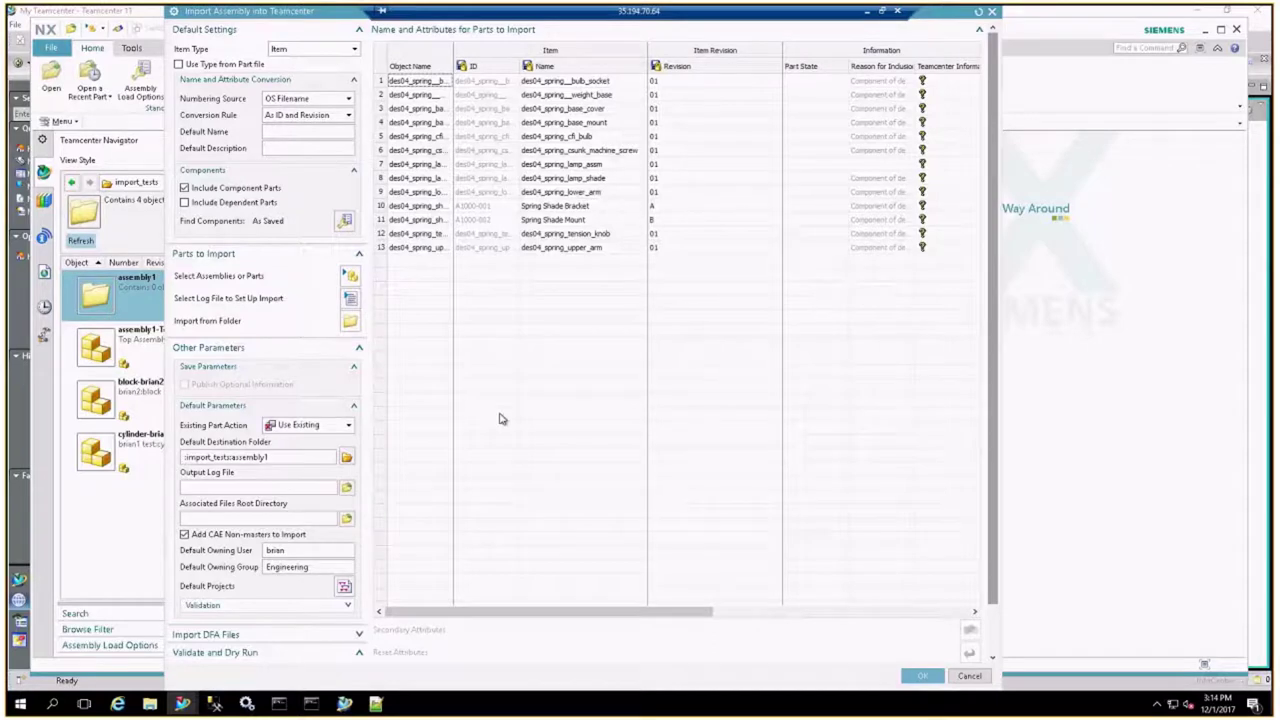
scroll(331, 544, down, 2)
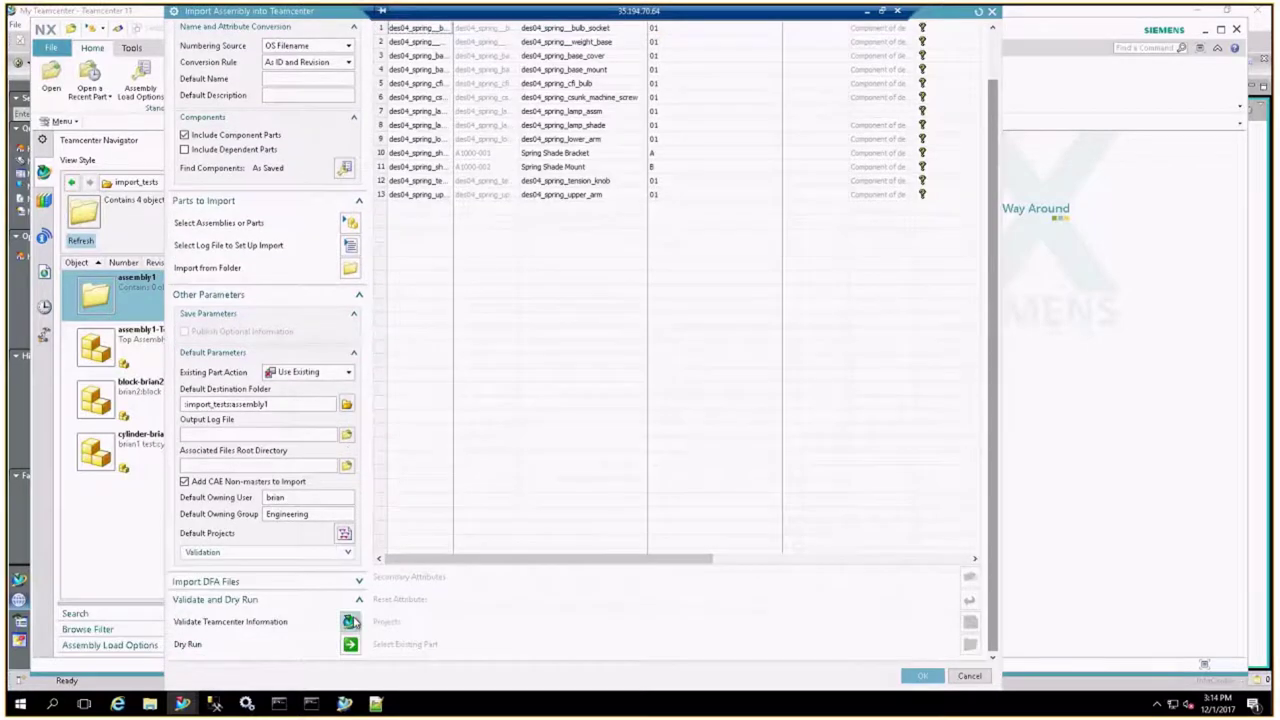
click(348, 620)
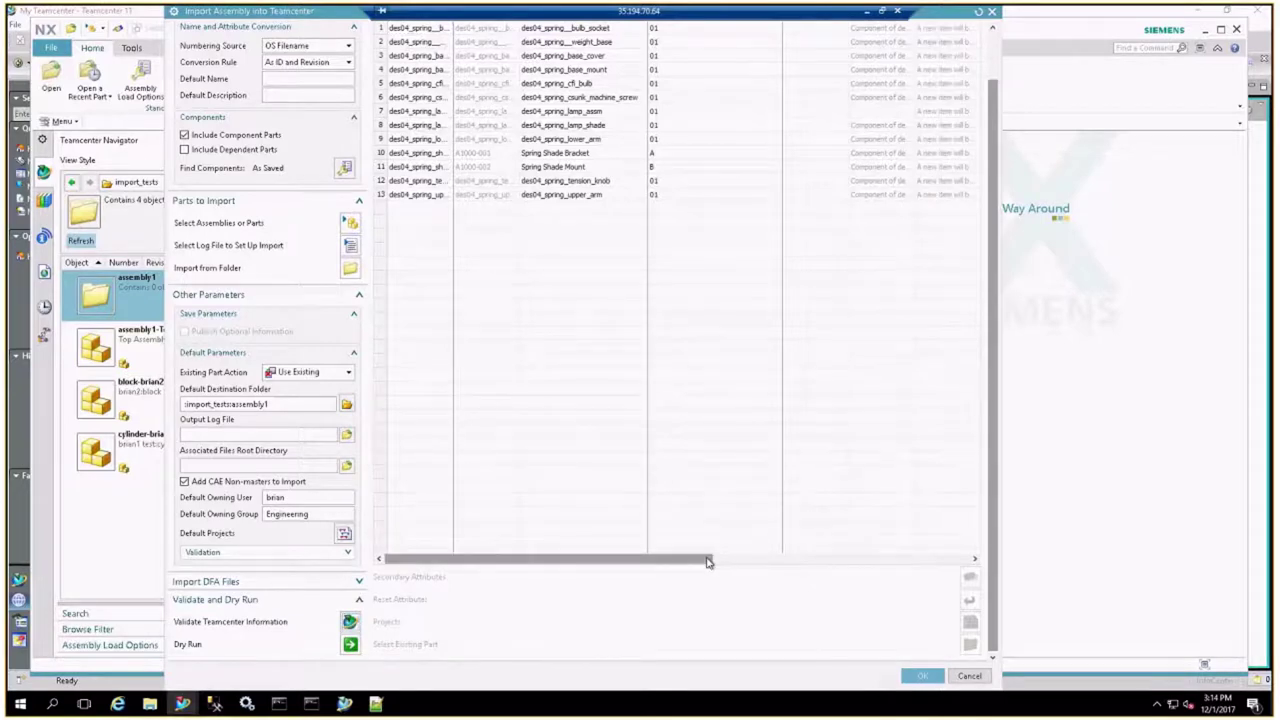
Widen the Teamcenter Information column of the parts table to read the import status of each listed part.
drag(706, 562, 816, 560)
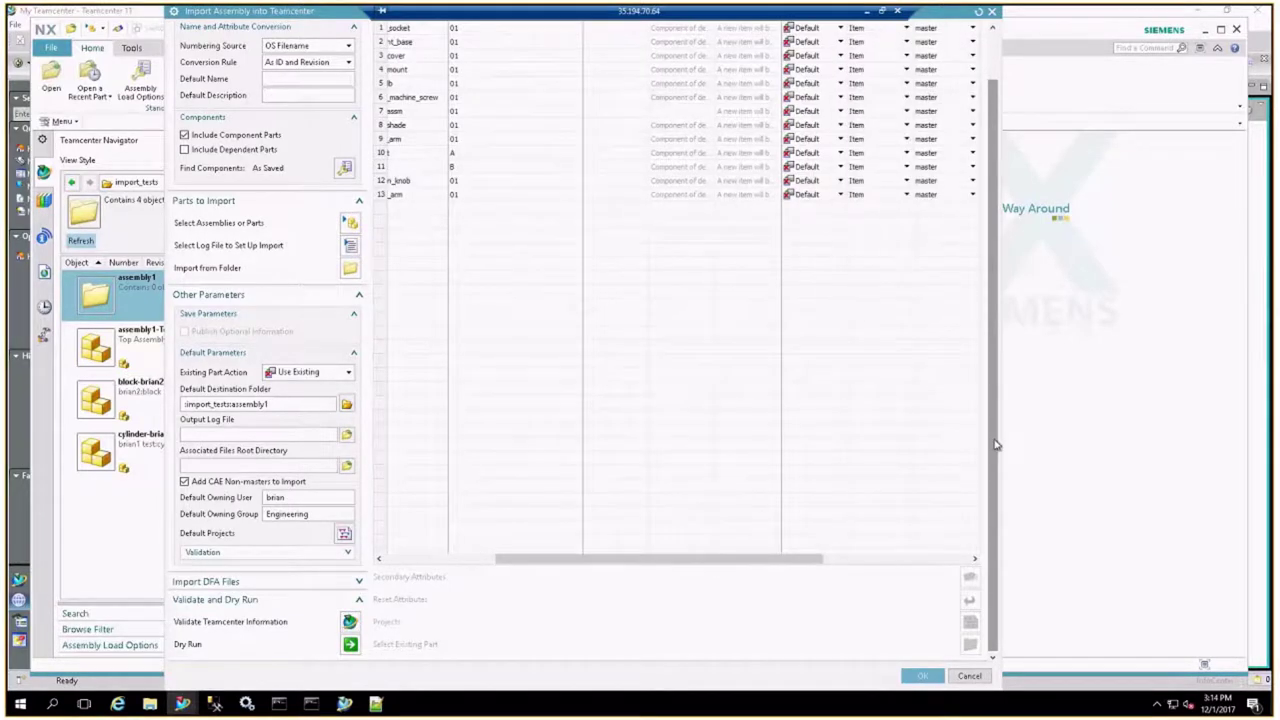
drag(991, 443, 997, 337)
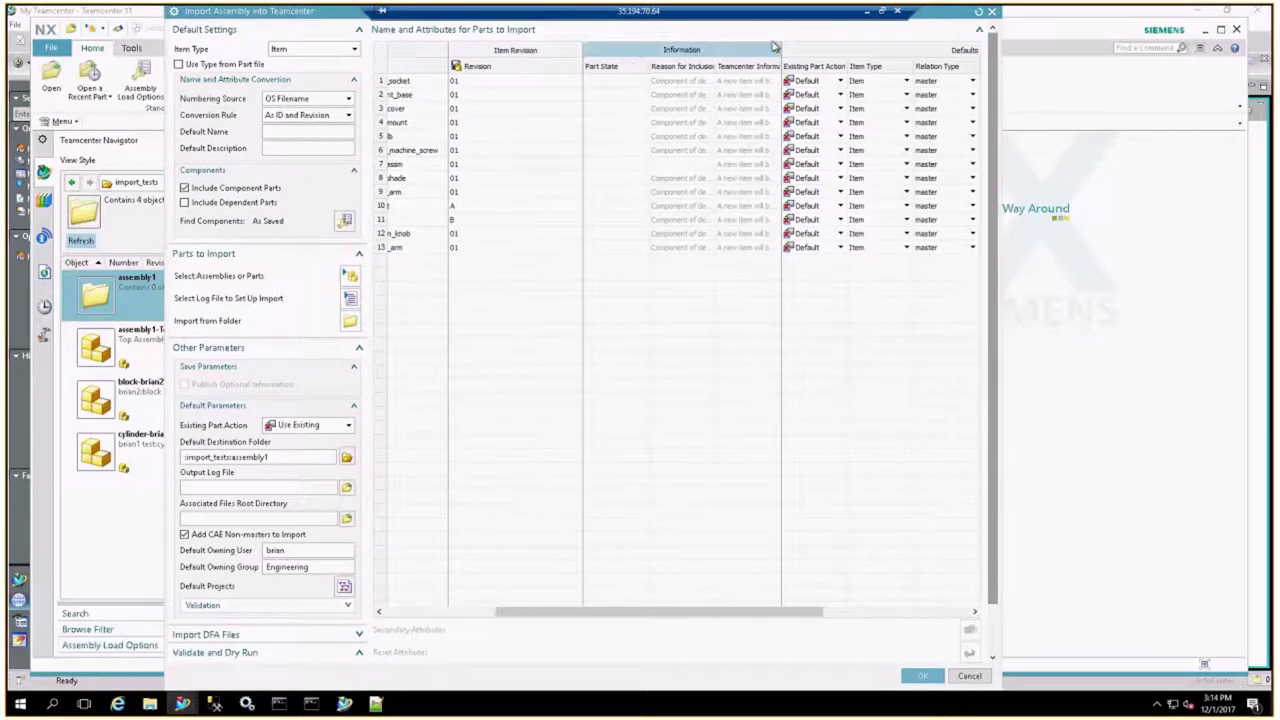
drag(780, 47, 889, 52)
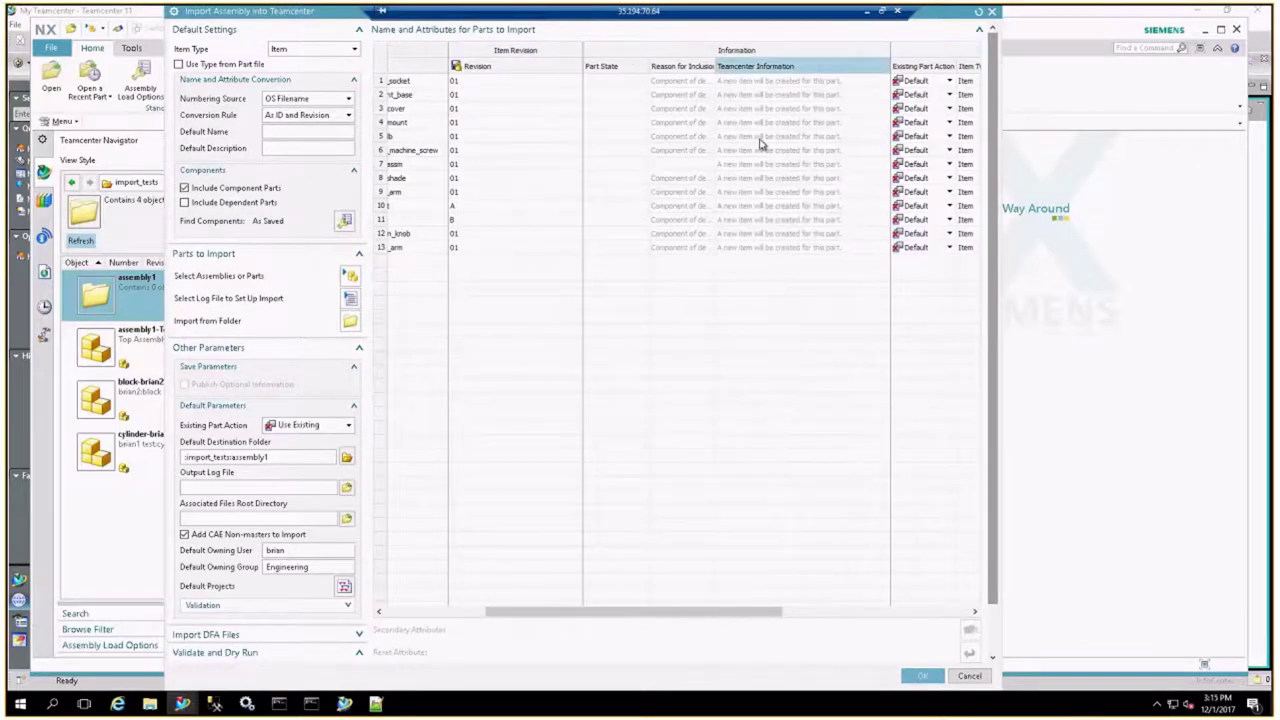
Perform a dry run of the import, dismiss its log report, and run the actual import into Teamcenter.
click(358, 652)
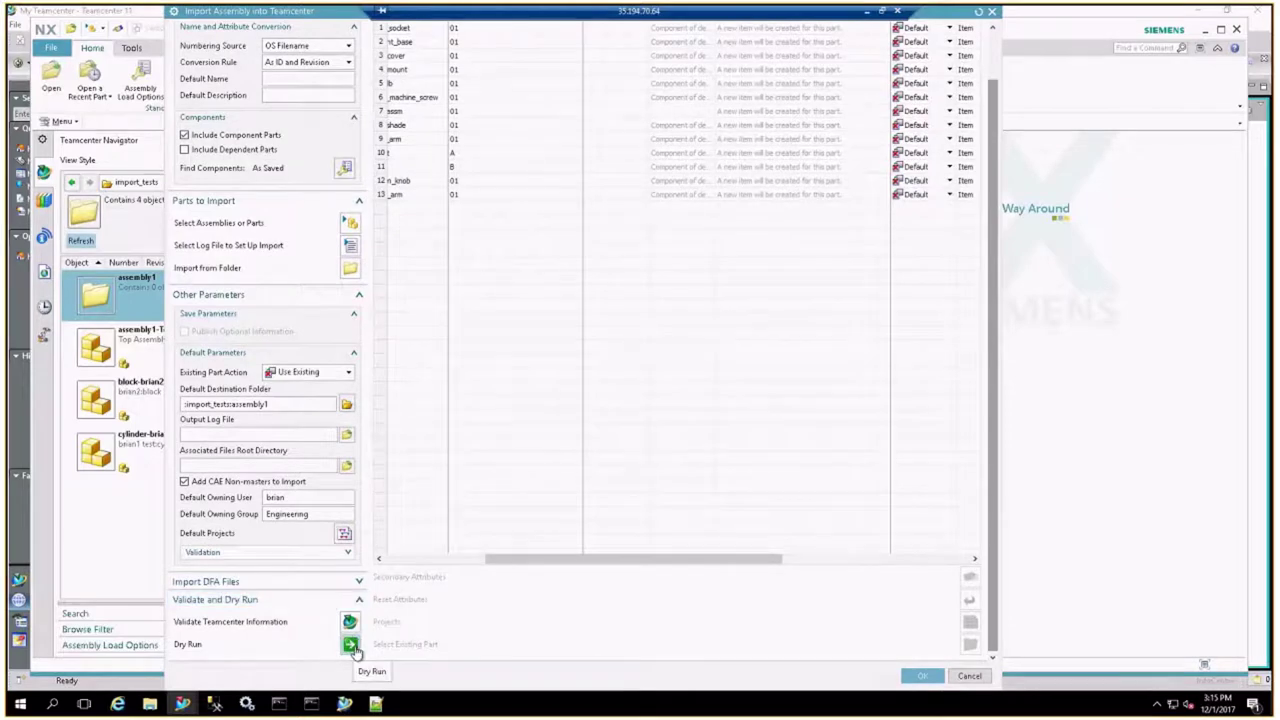
click(353, 649)
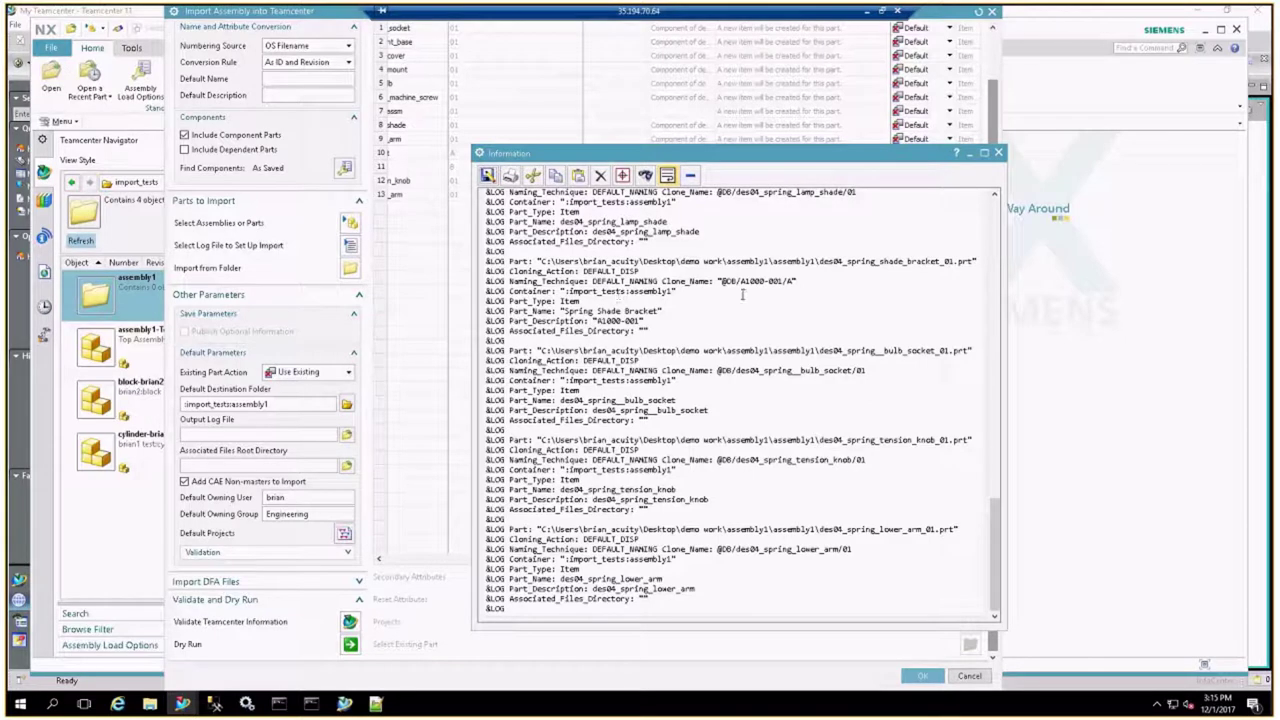
click(998, 153)
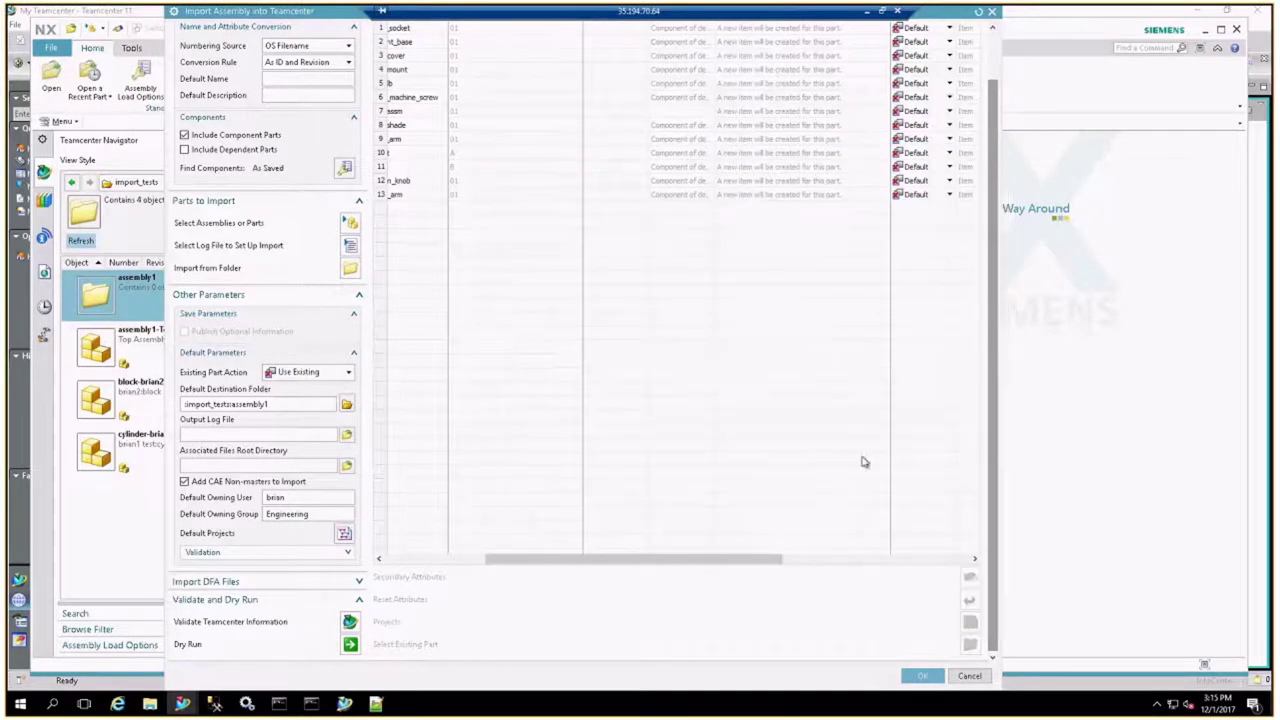
click(923, 677)
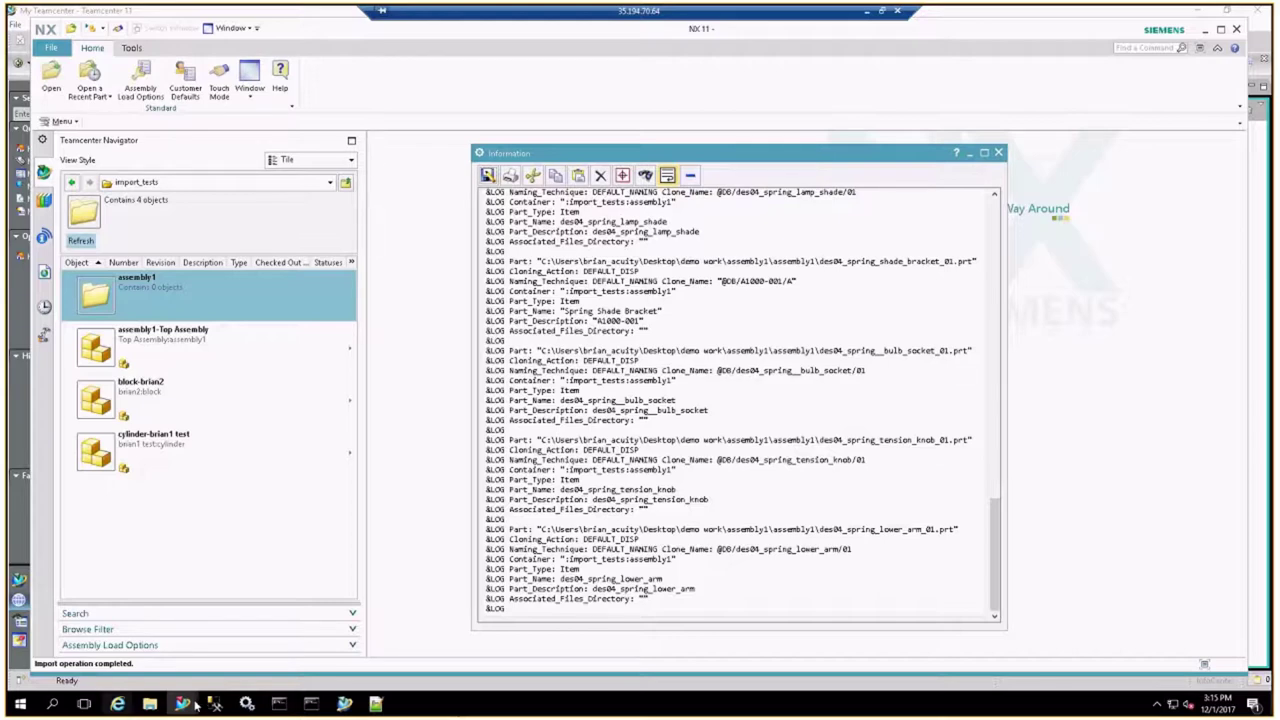
Switch to My Teamcenter and expand the assembly1 folder to examine the A1000-001 Spring Shade Bracket item and its revision contents.
click(343, 704)
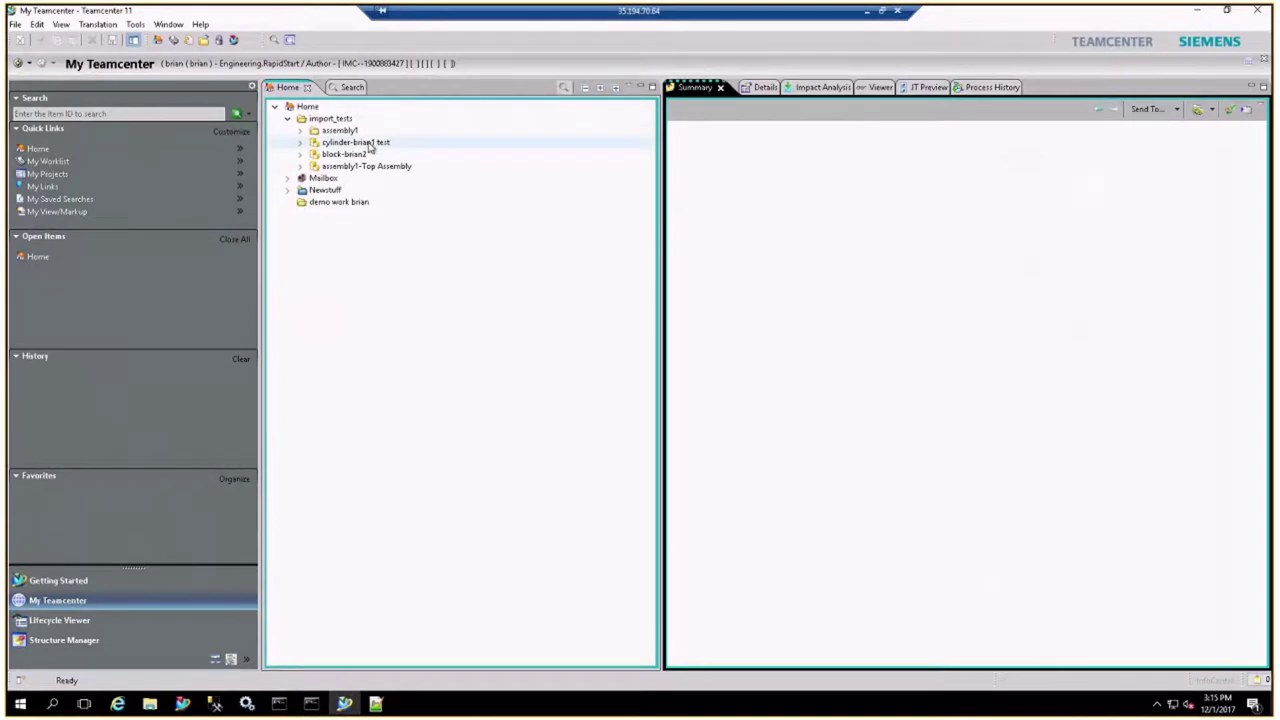
click(301, 131)
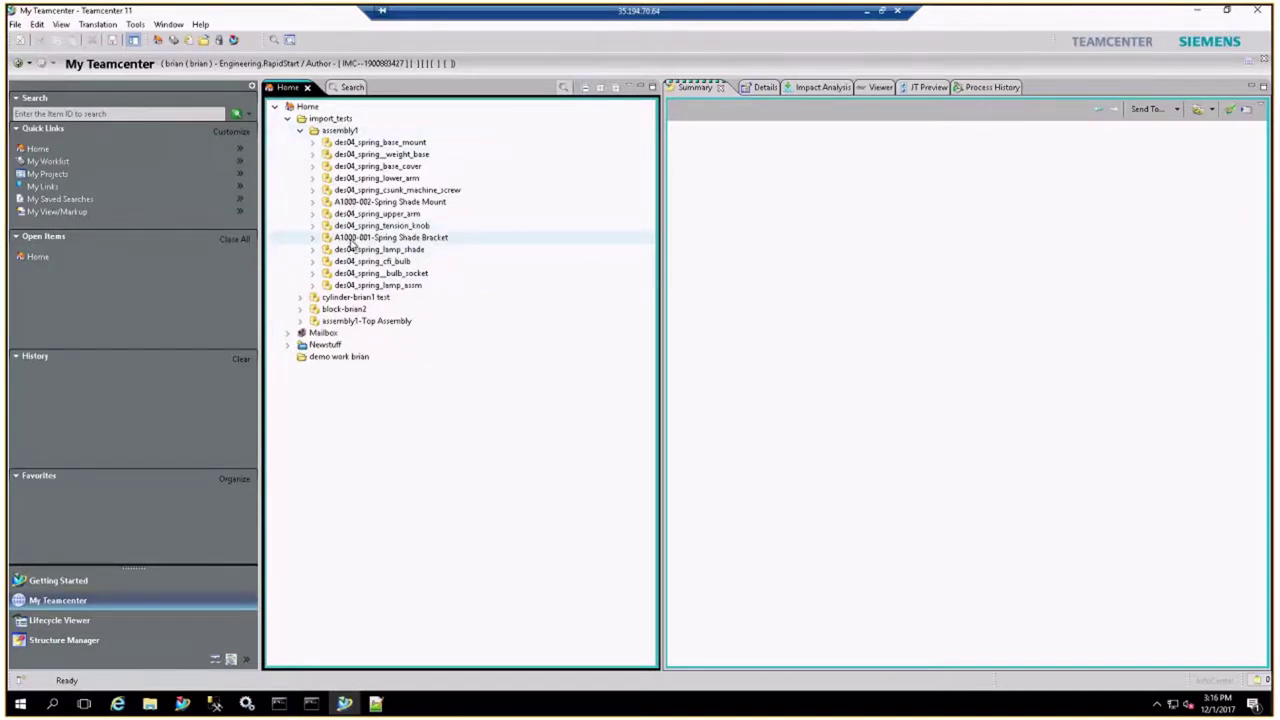
click(312, 238)
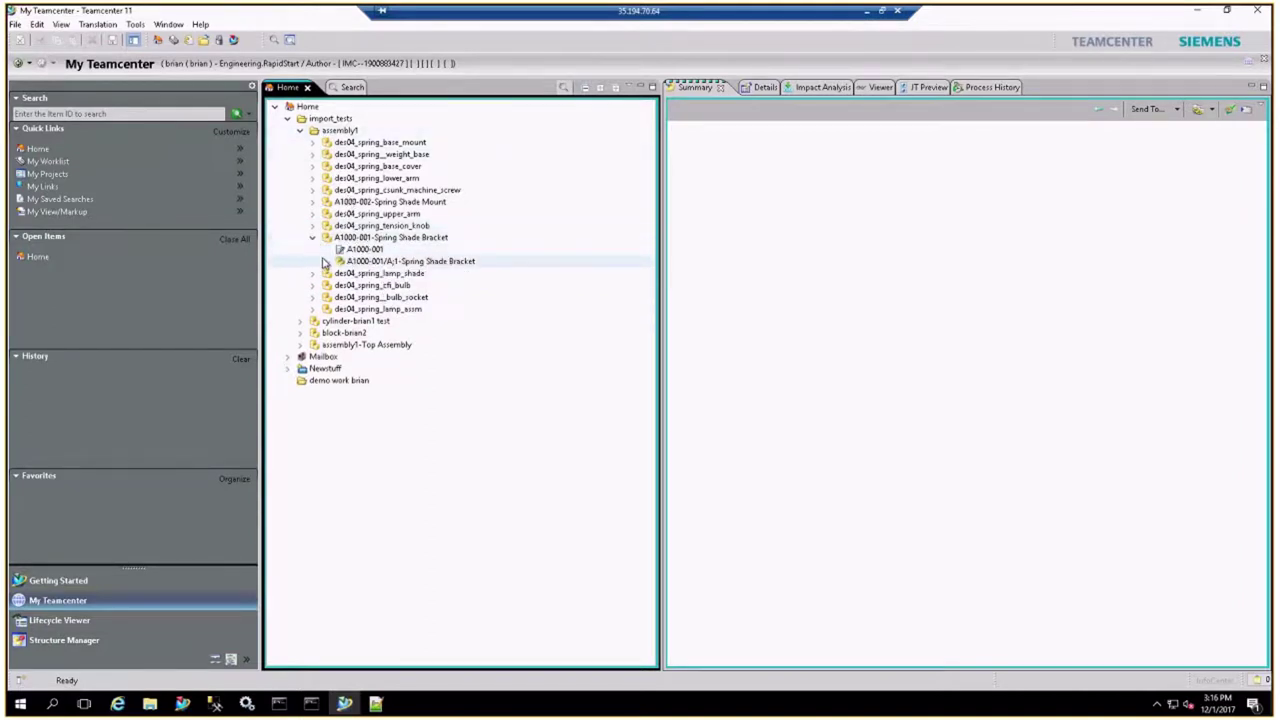
click(325, 261)
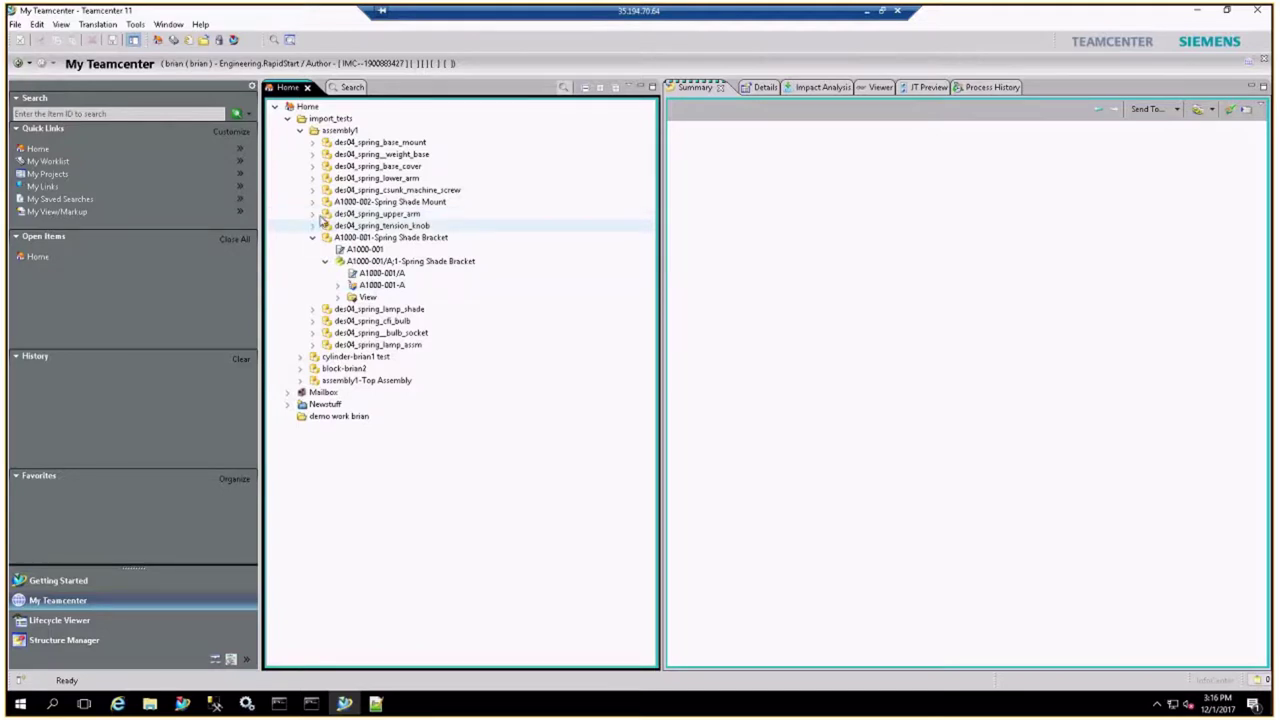
Examine the A1000-002 Spring Shade Mount revision contents and collapse all expanded items in the assembly1 folder.
click(314, 202)
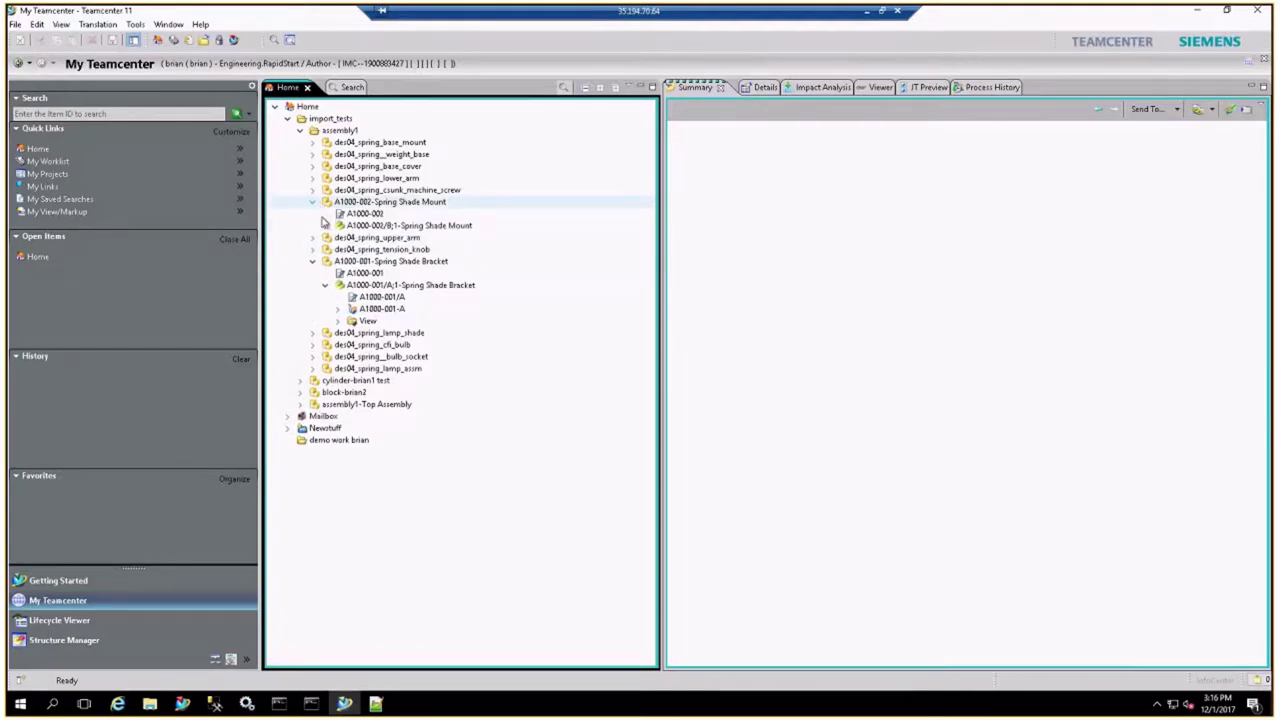
click(324, 226)
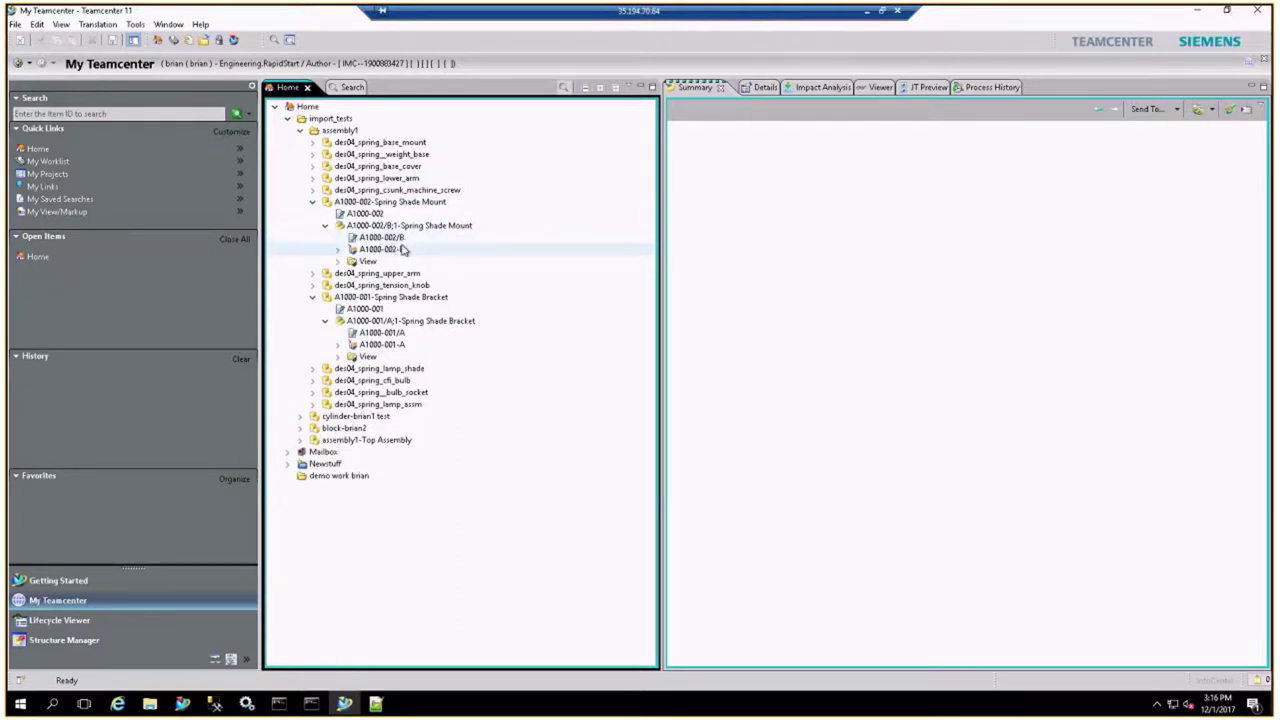
click(313, 202)
click(312, 227)
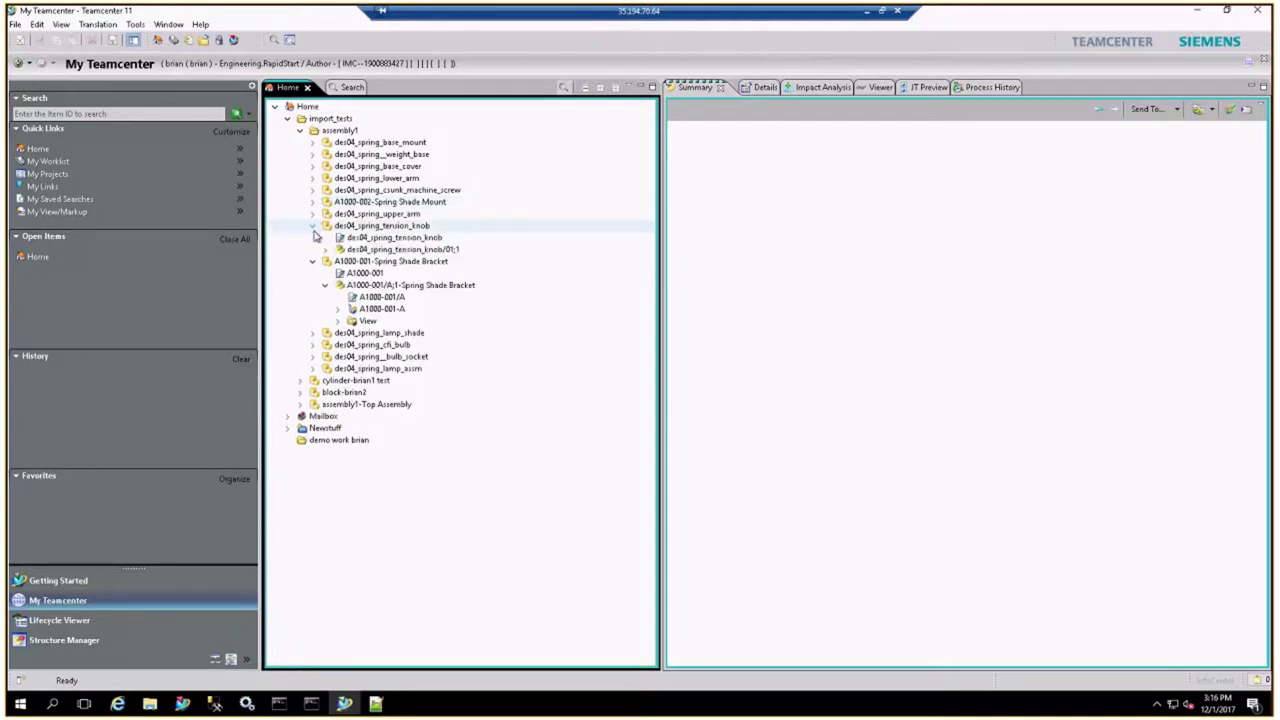
click(313, 261)
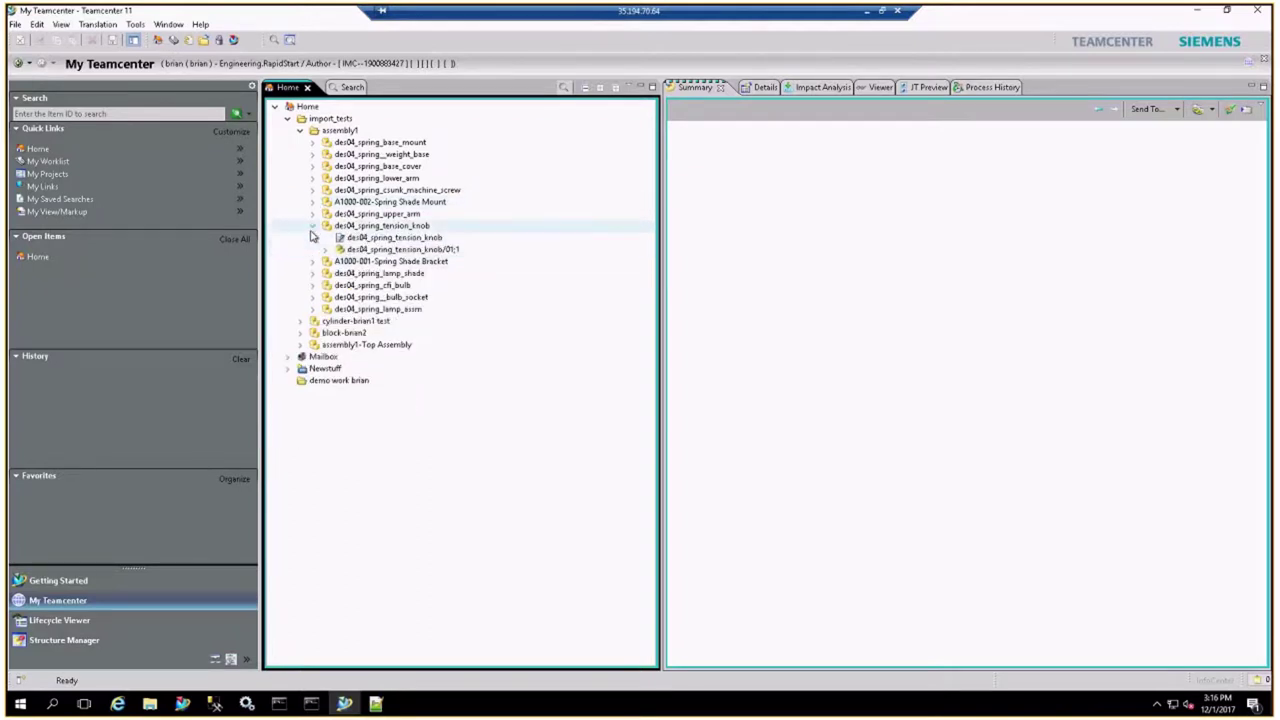
click(312, 226)
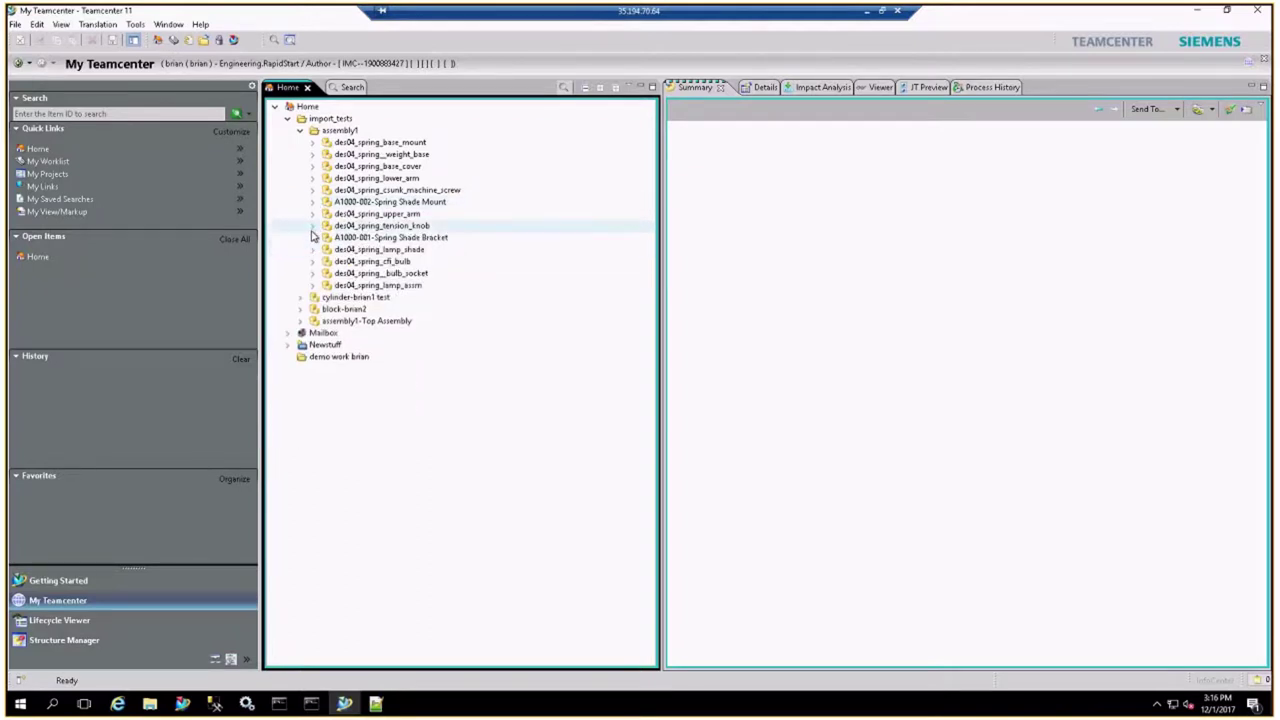
Expand des04_spring_lamp_assm down to its 01 revision and open the des04_spring_lamp_assm-01 dataset in NX.
click(312, 285)
click(325, 321)
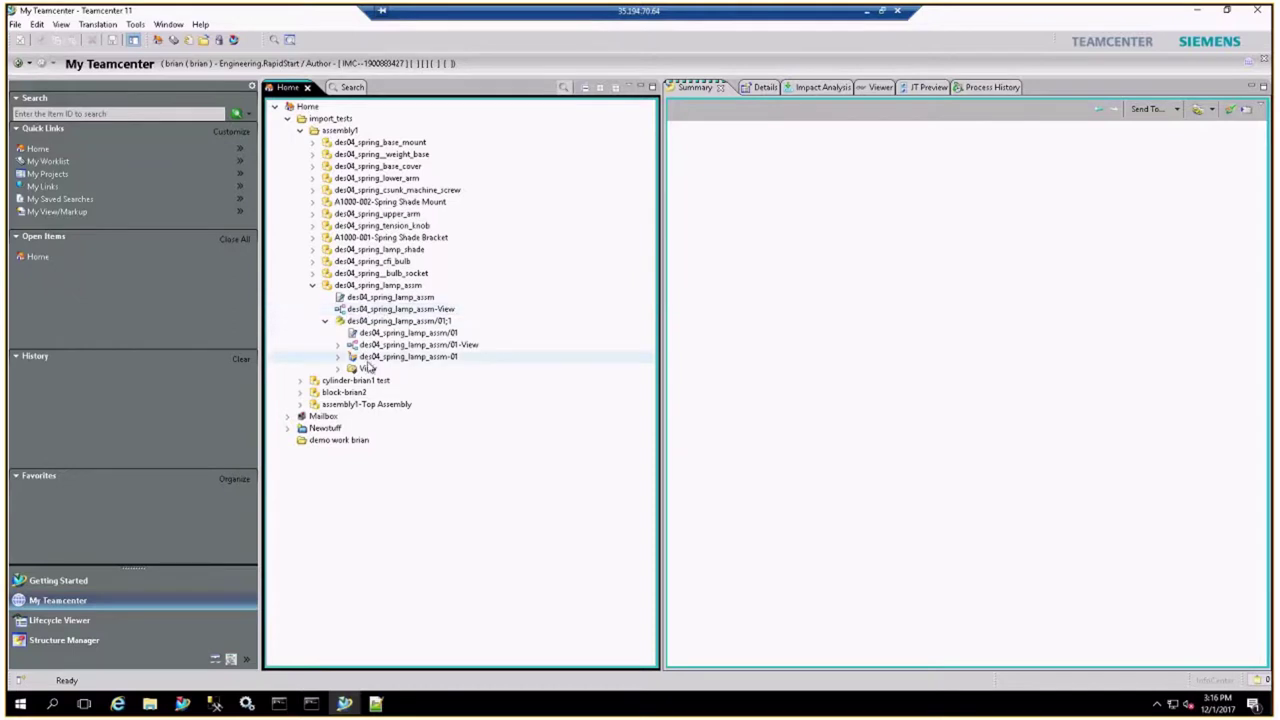
click(370, 357)
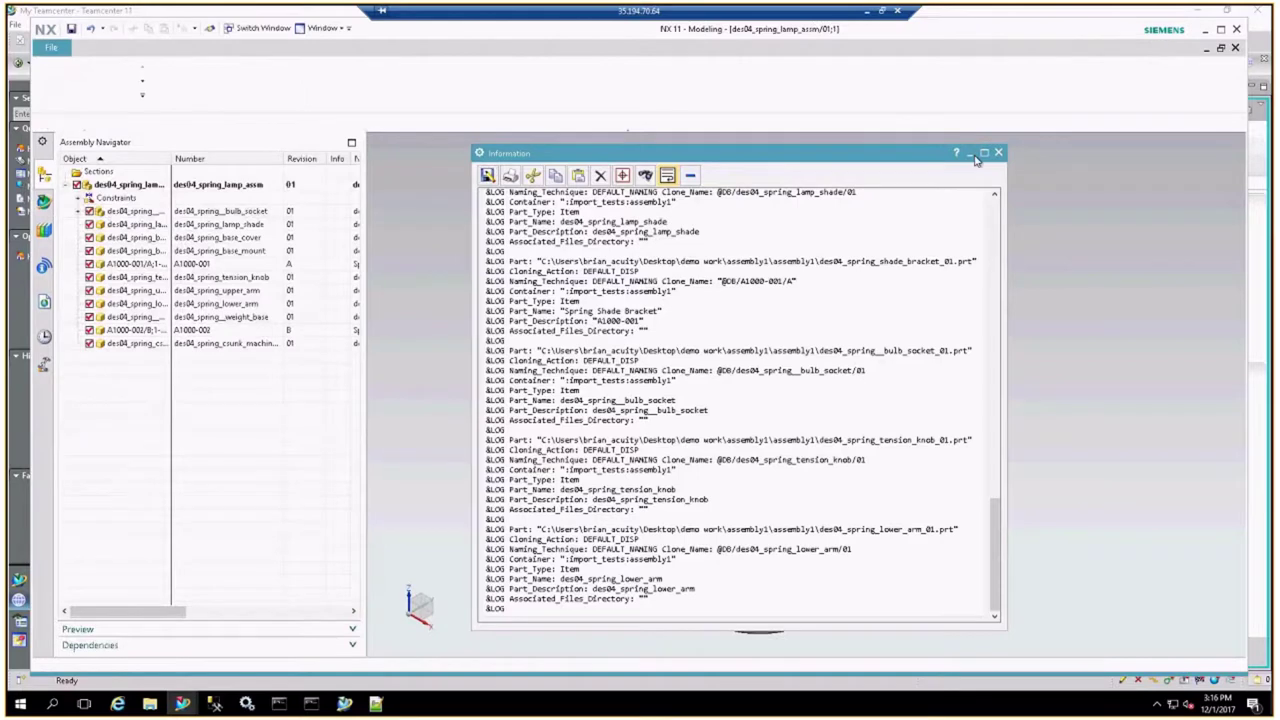
Minimize the Information window and widen the Assembly Navigator and its Object column to read the full component names.
click(971, 154)
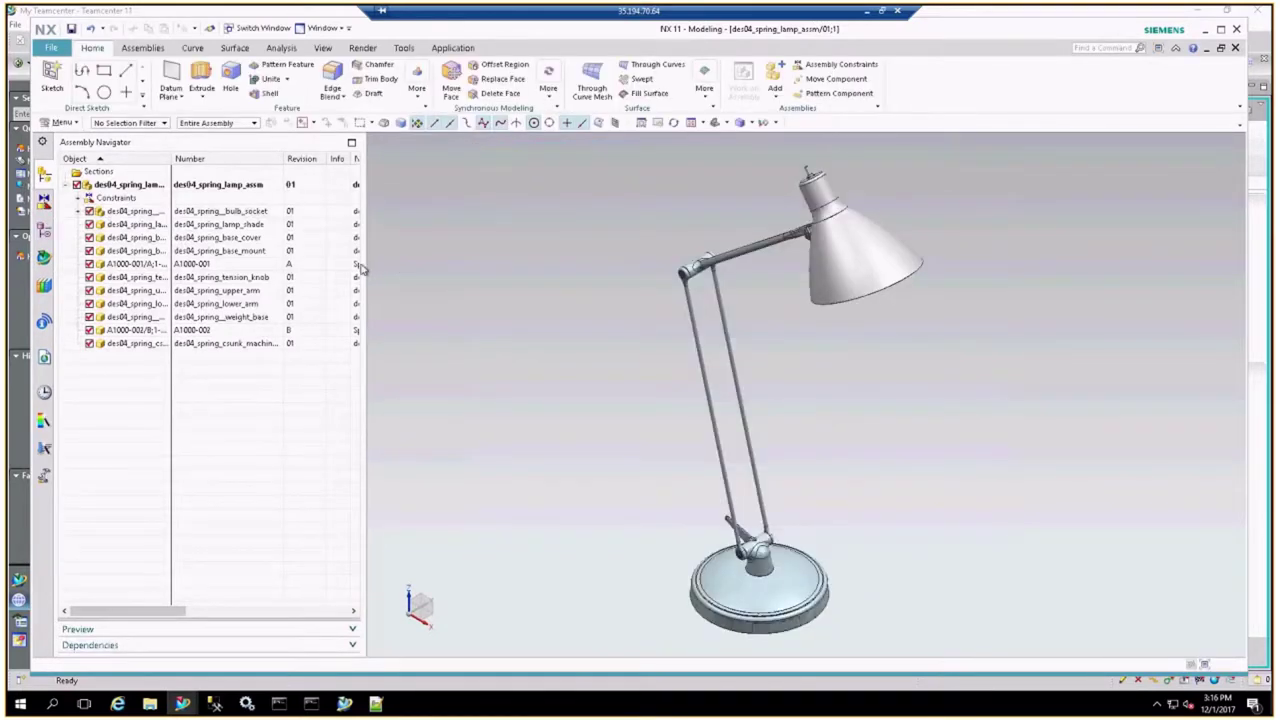
drag(362, 276, 540, 272)
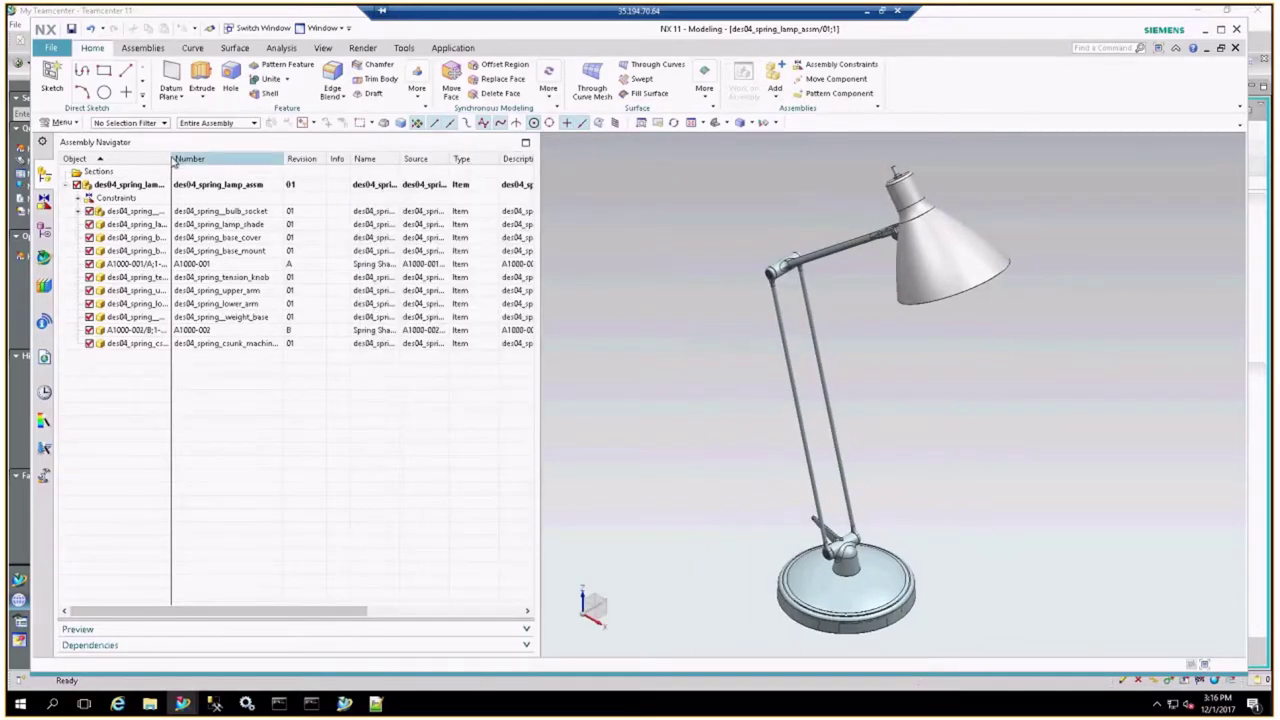
drag(182, 165, 292, 168)
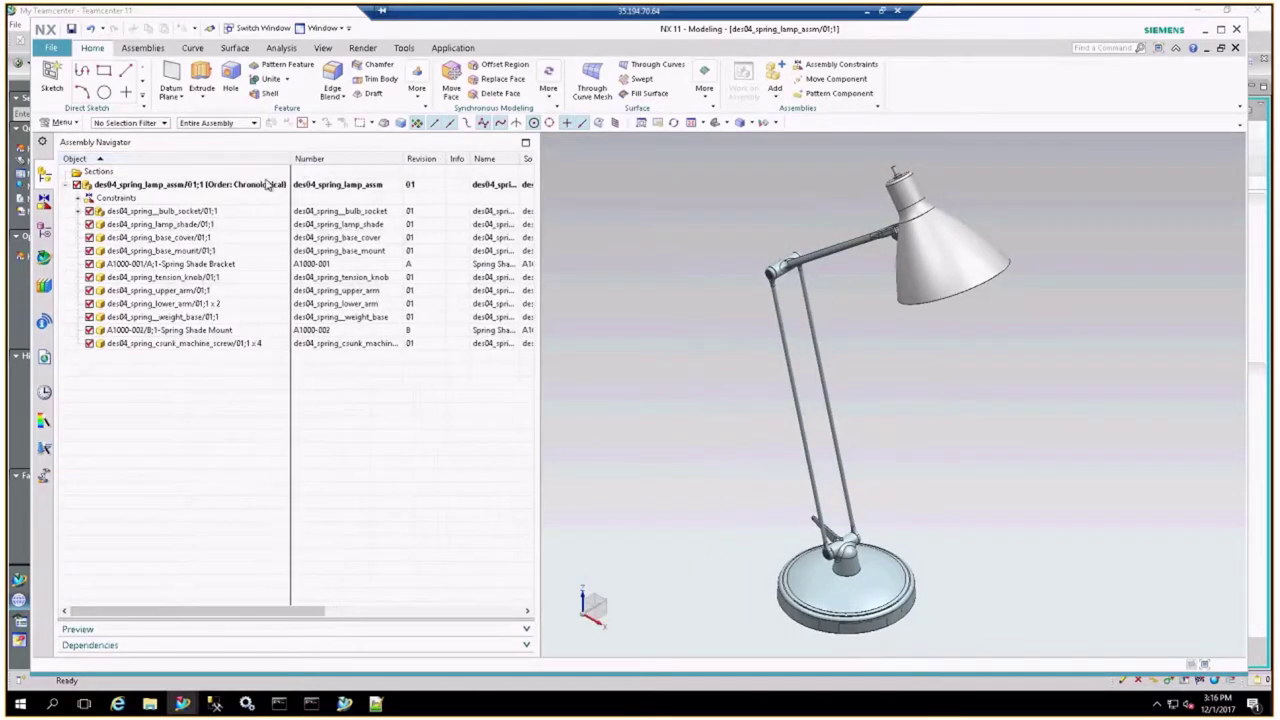